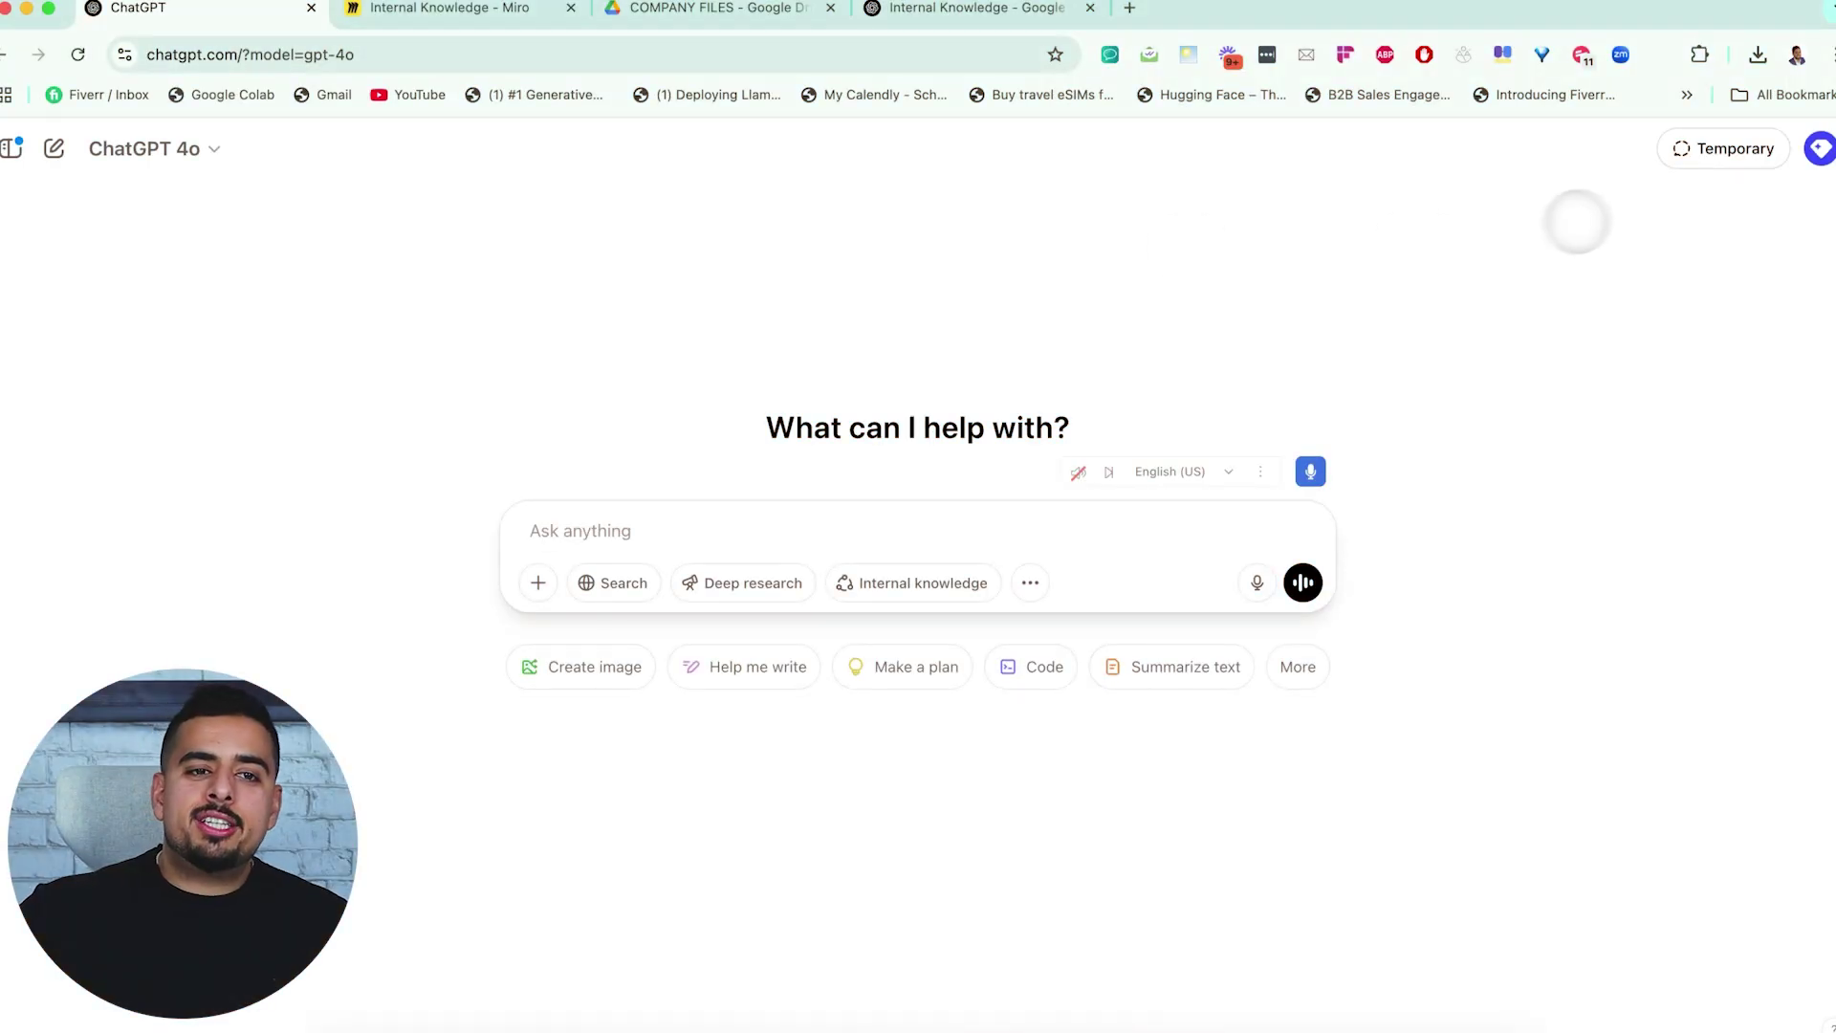
Check the account menu, then enable Internal knowledge and list its connected Google Drive source.
left_click(1820, 149)
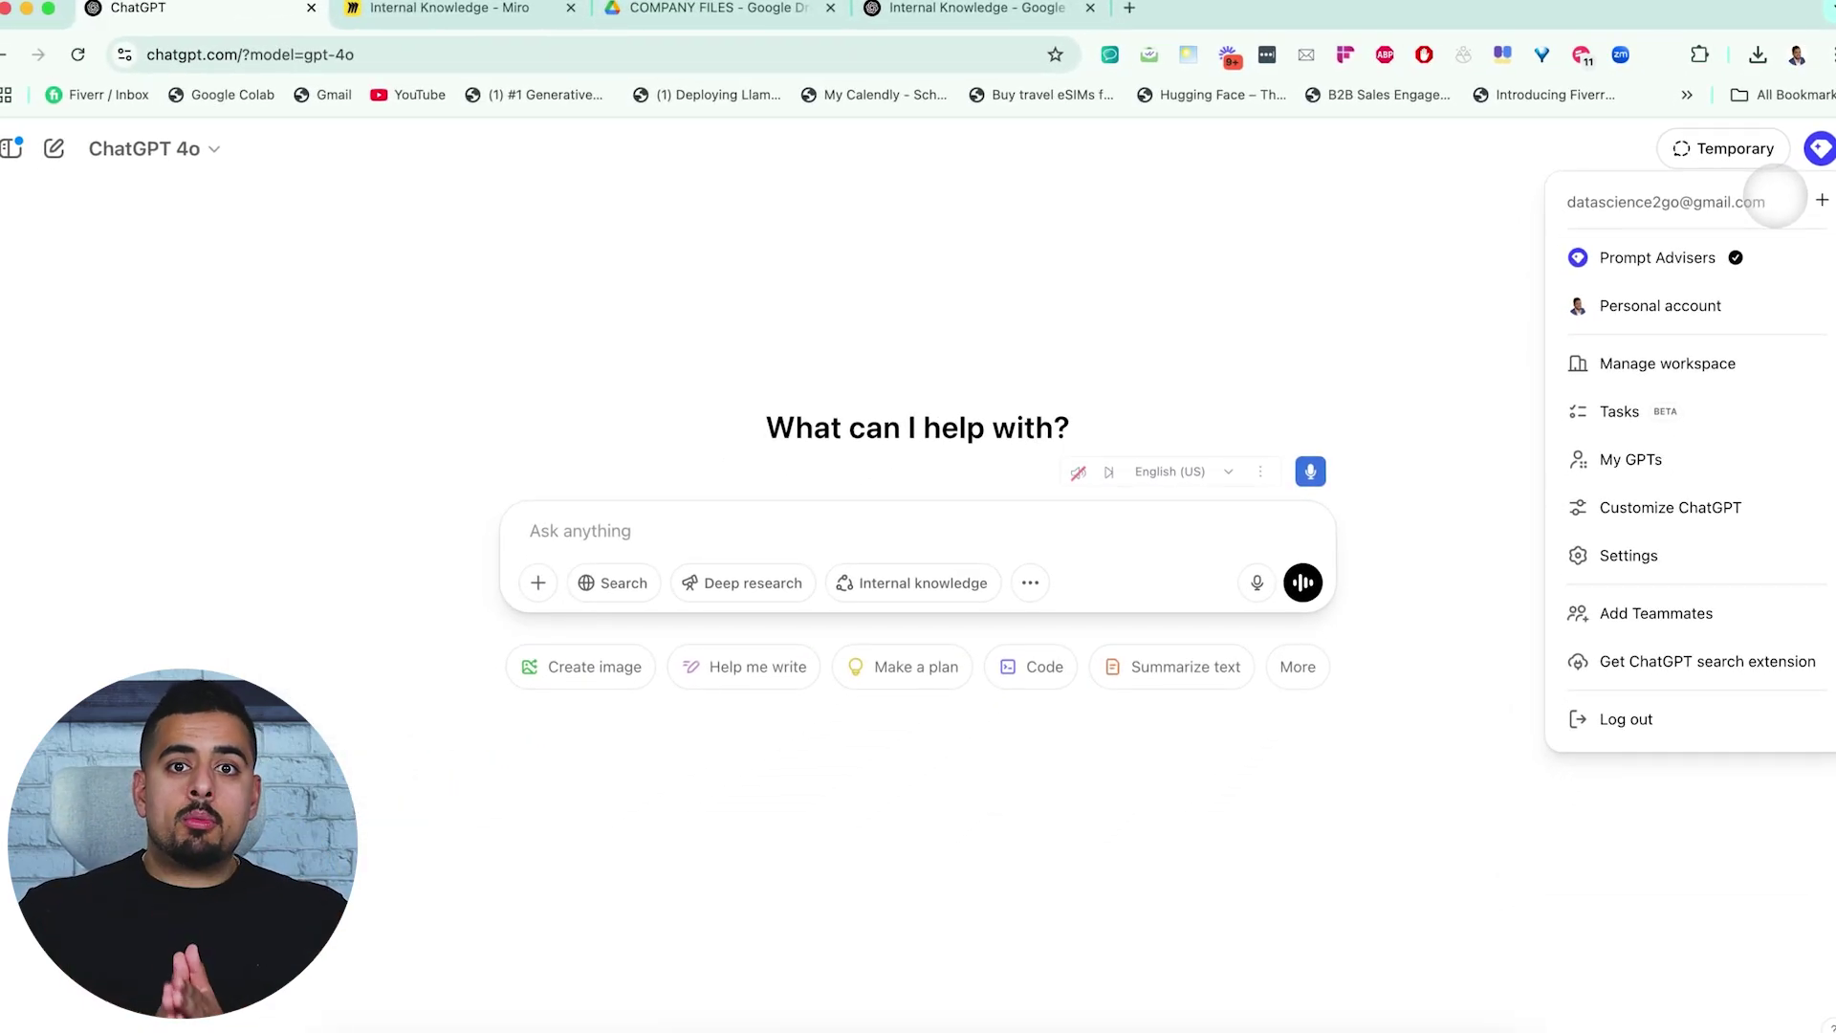
left_click(1094, 205)
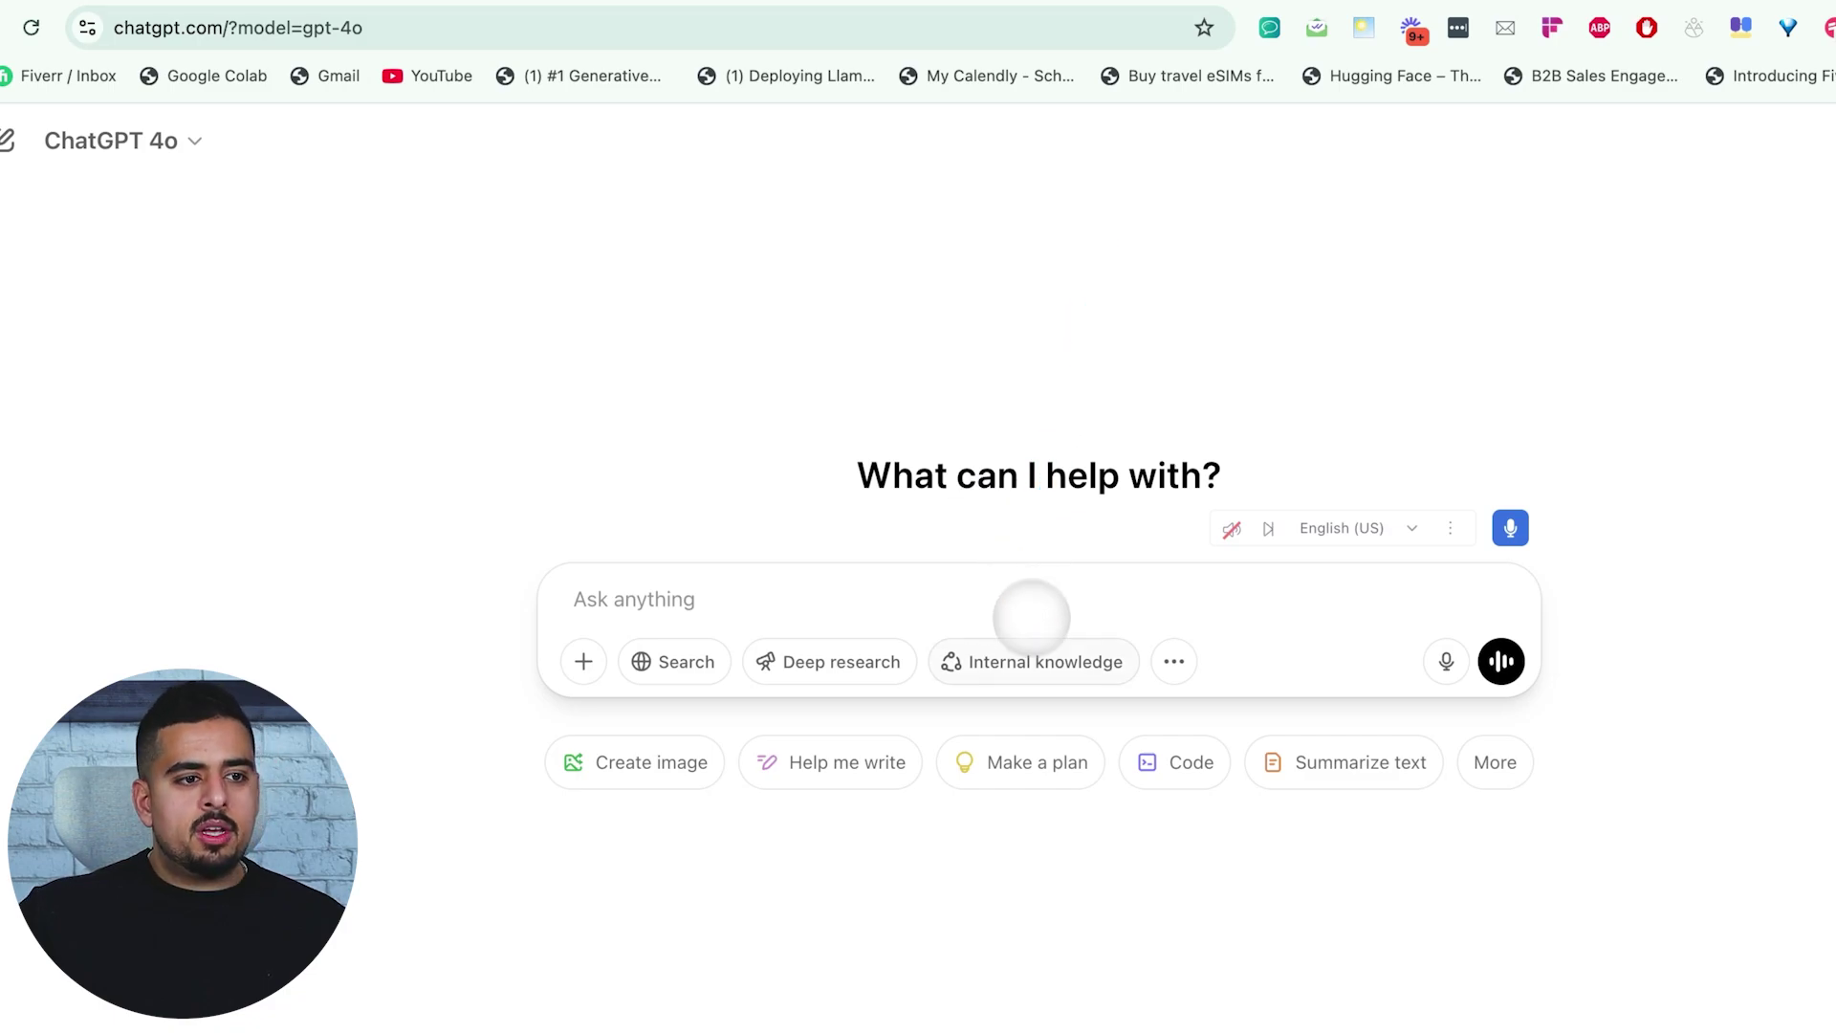
left_click(1047, 664)
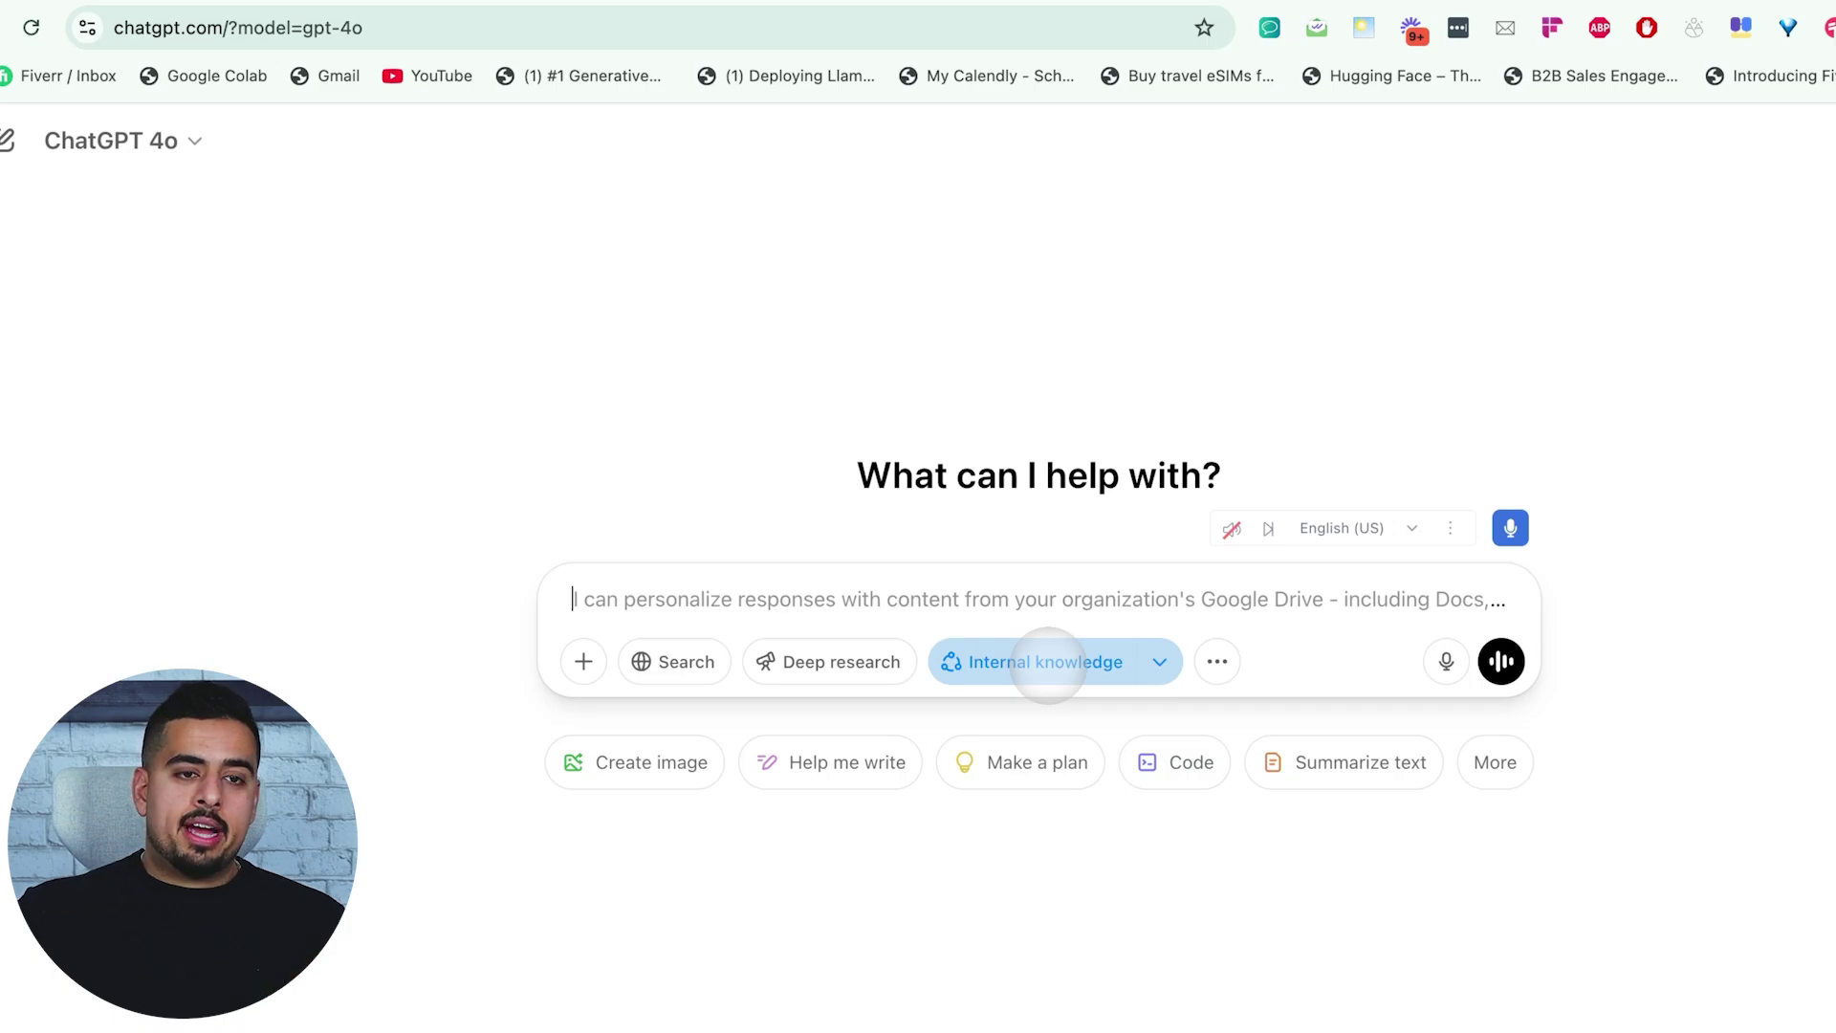
left_click(1159, 661)
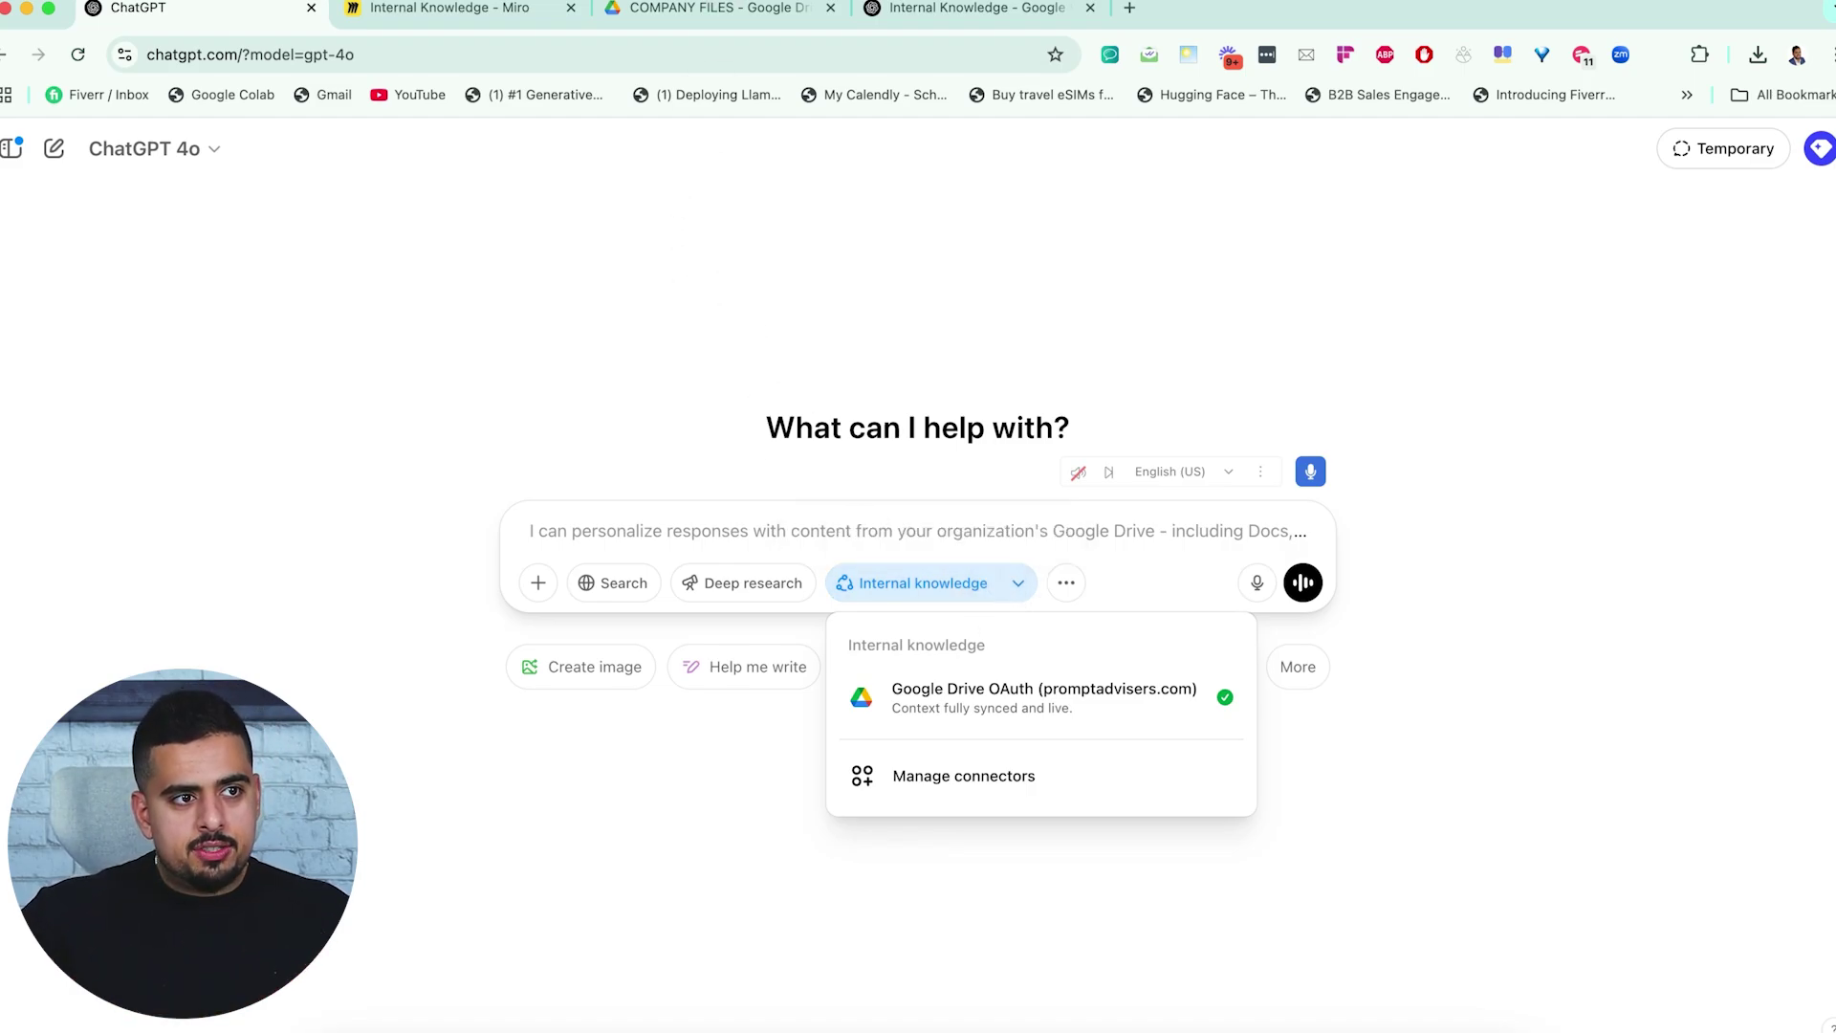
left_click(718, 8)
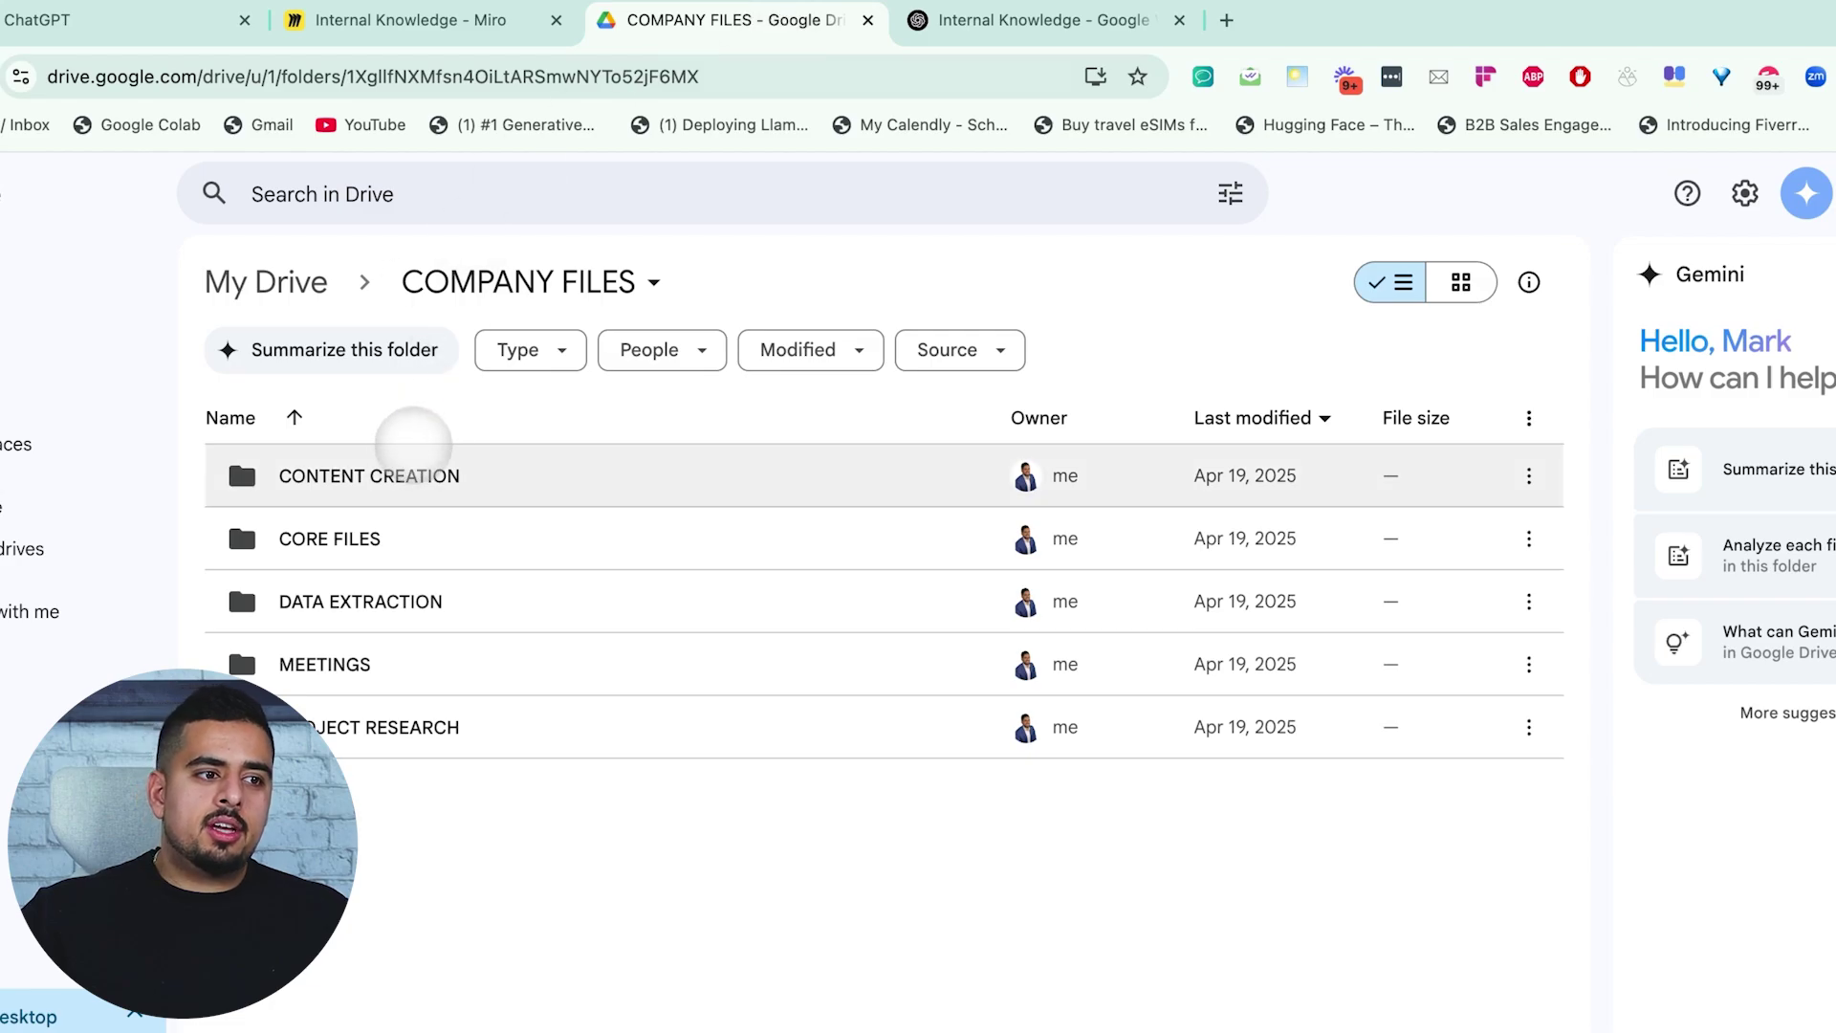
Peek into CONTENT CREATION, then read through the COMPANY POLICIES document in CORE FILES.
double_click(387, 476)
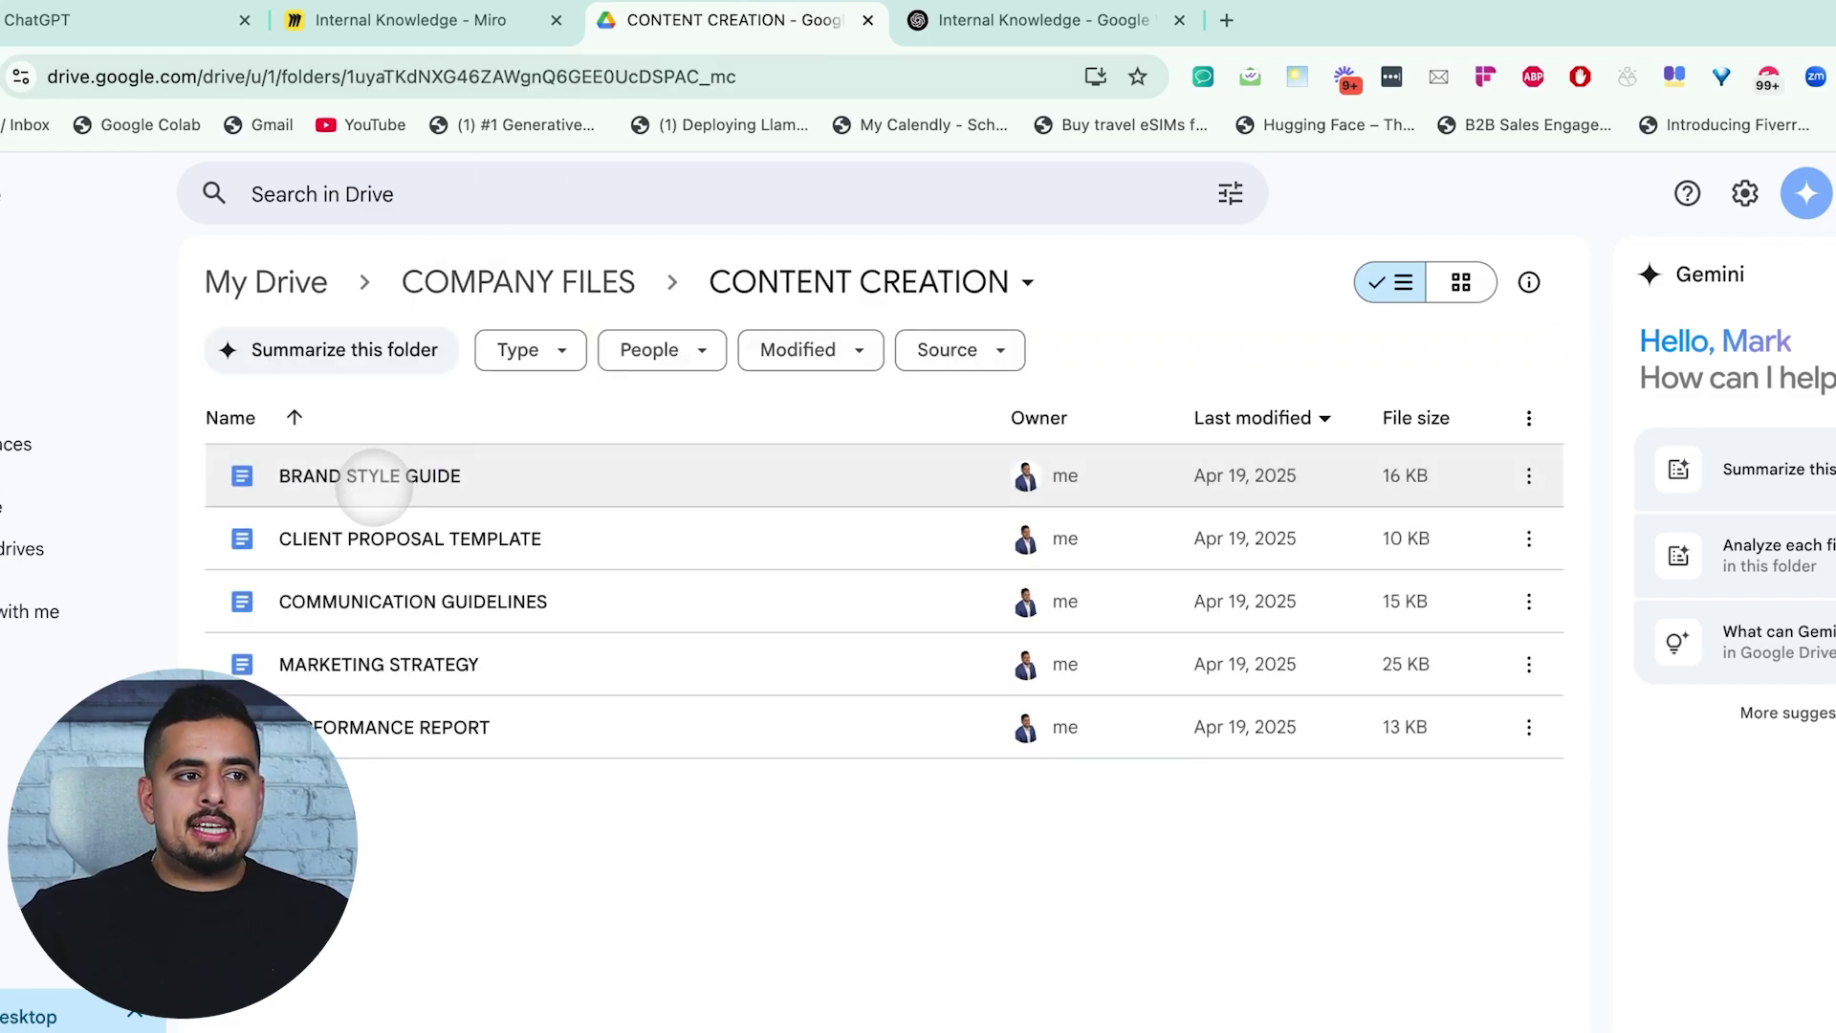
key("alt+Left")
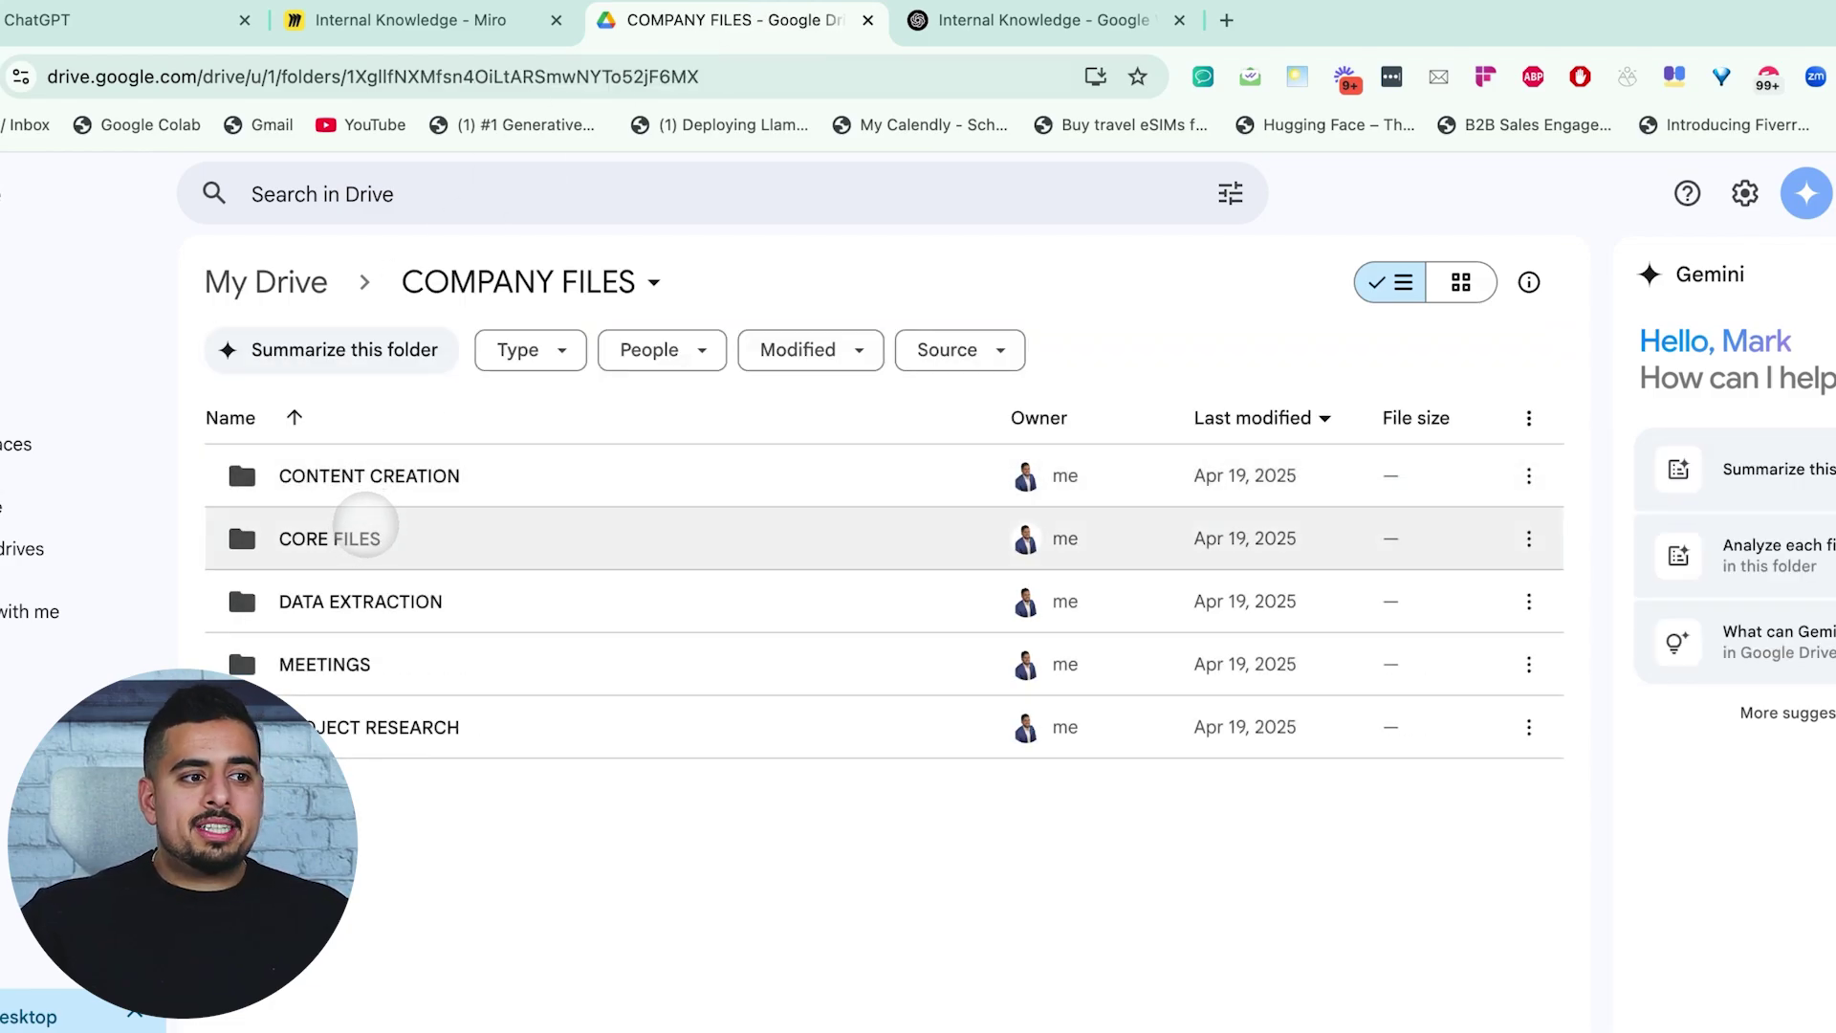
double_click(365, 526)
double_click(371, 475)
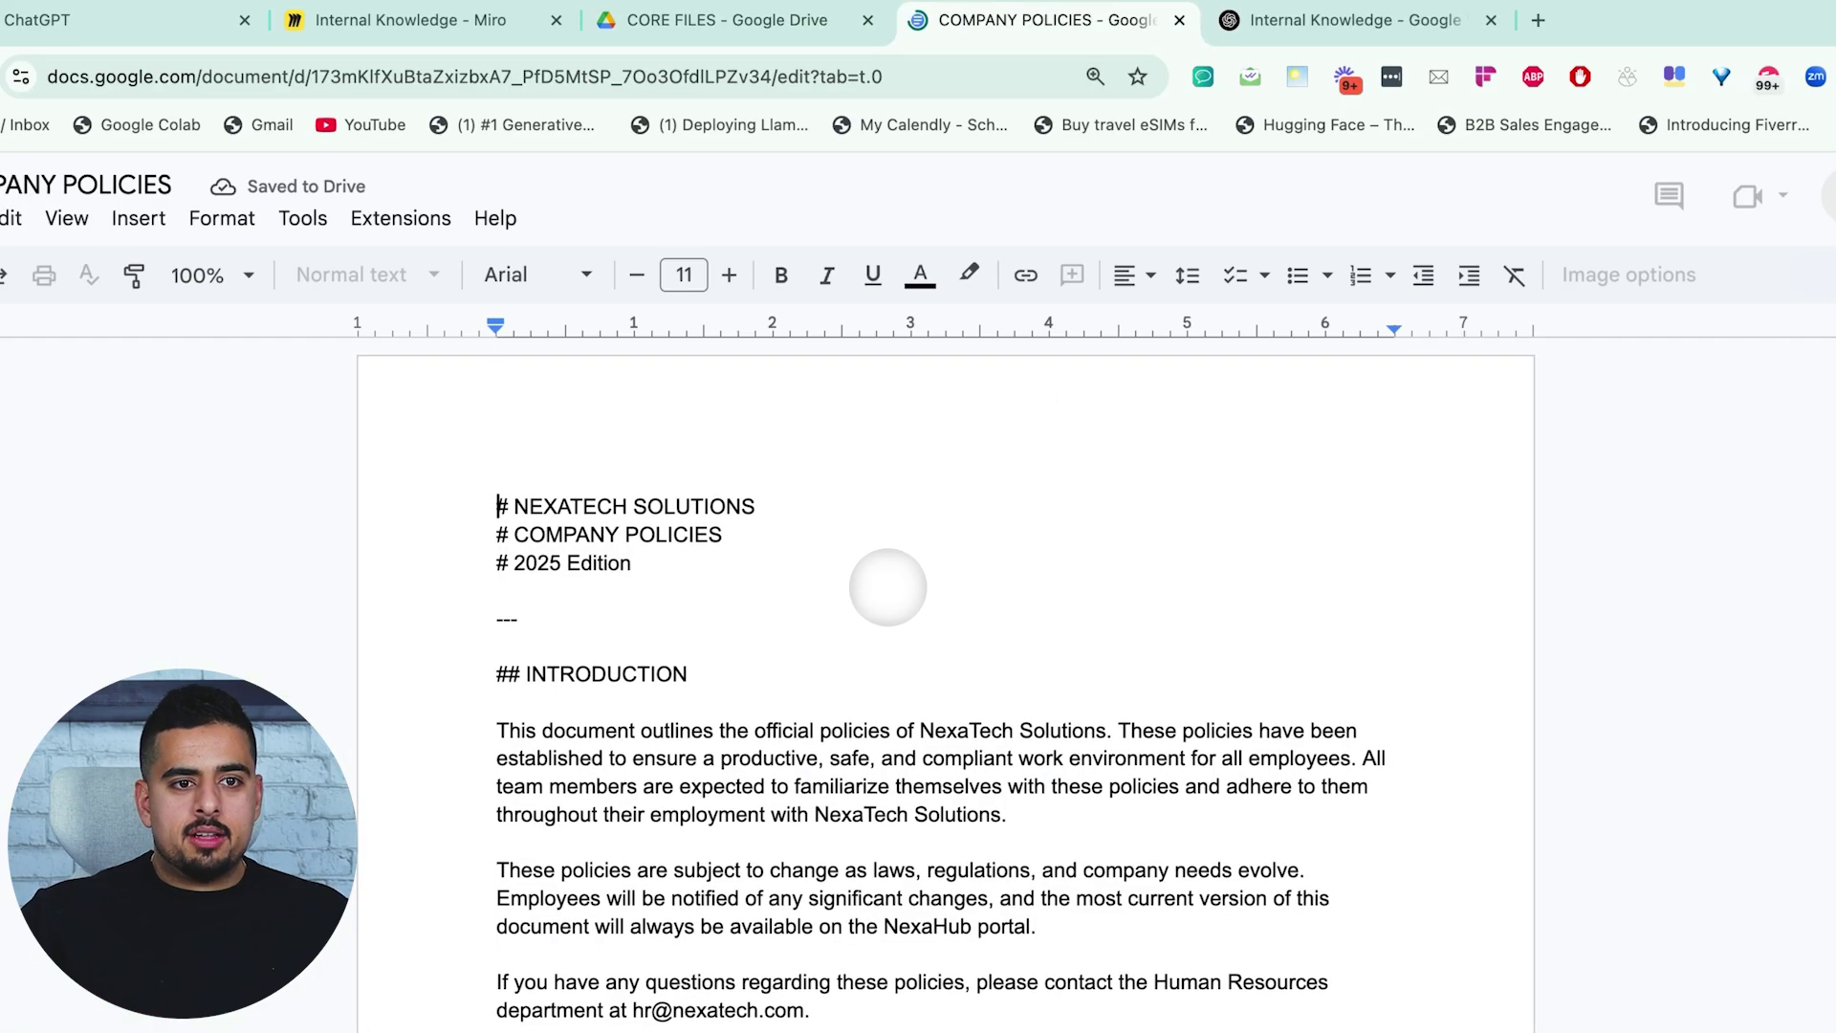
scroll(887, 590, "down", 5)
scroll(887, 590, "down", 20)
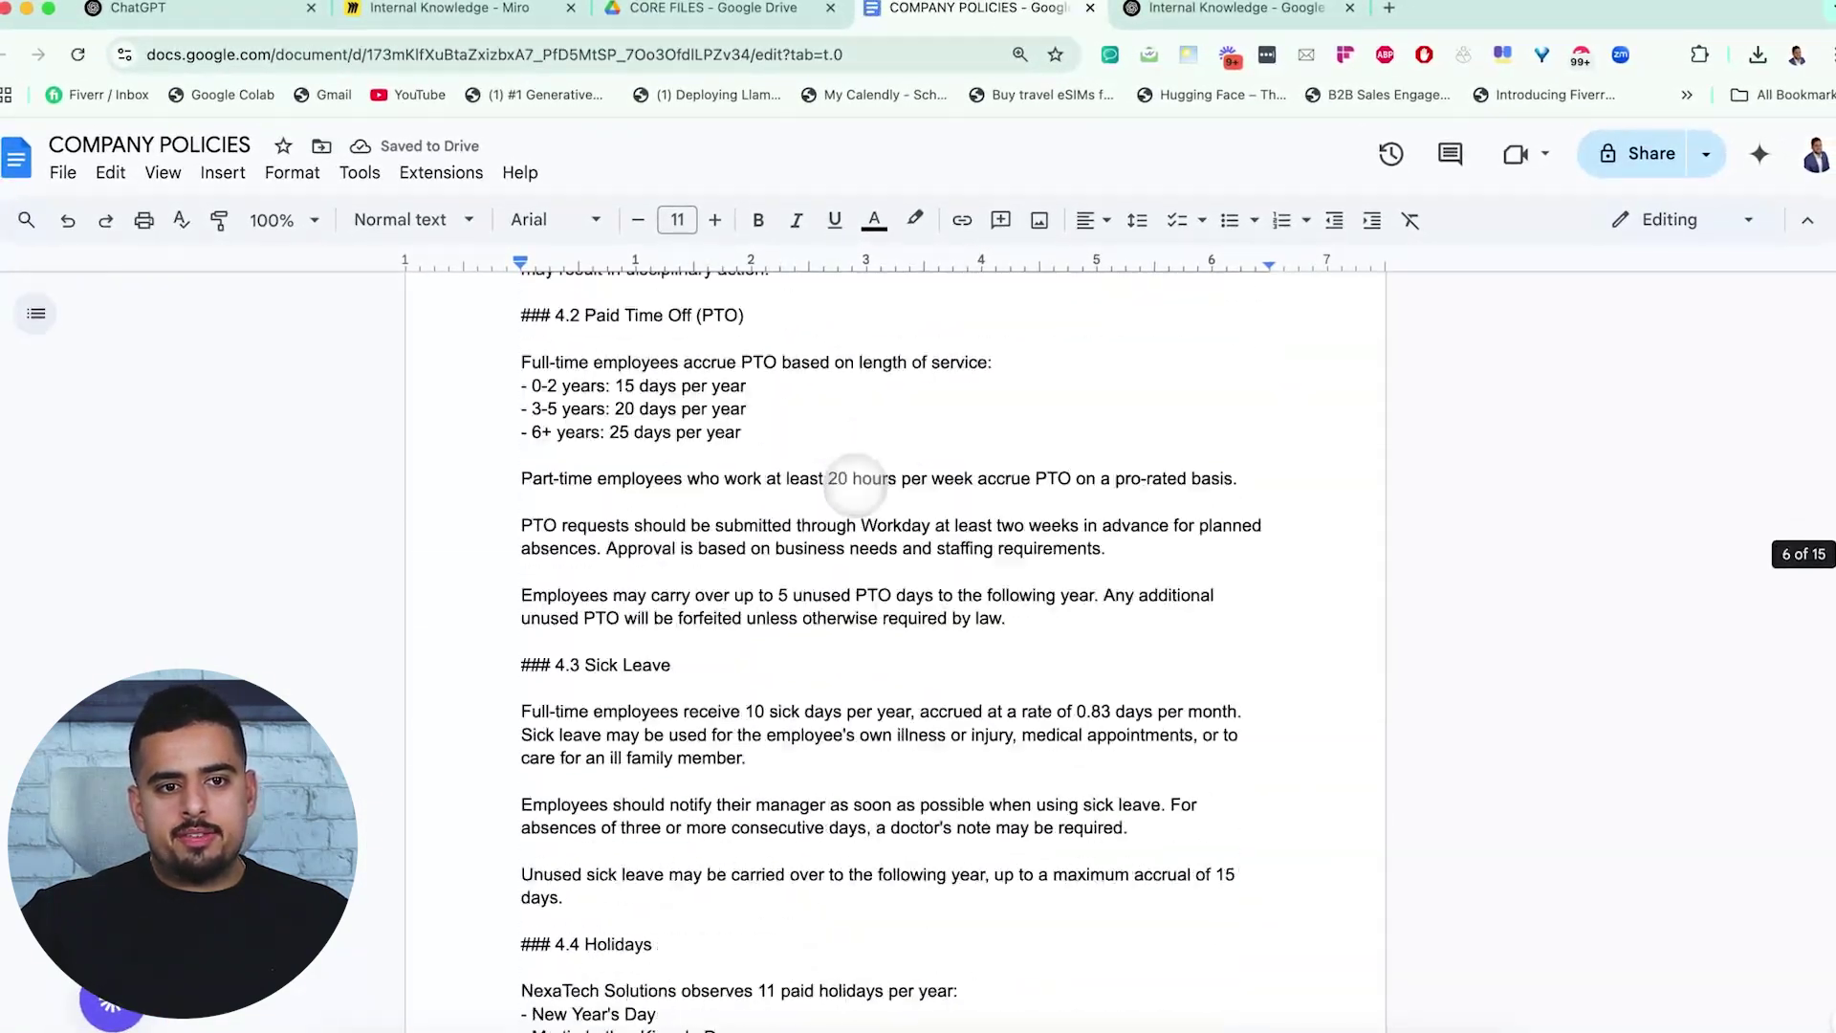
scroll(857, 487, "down", 10)
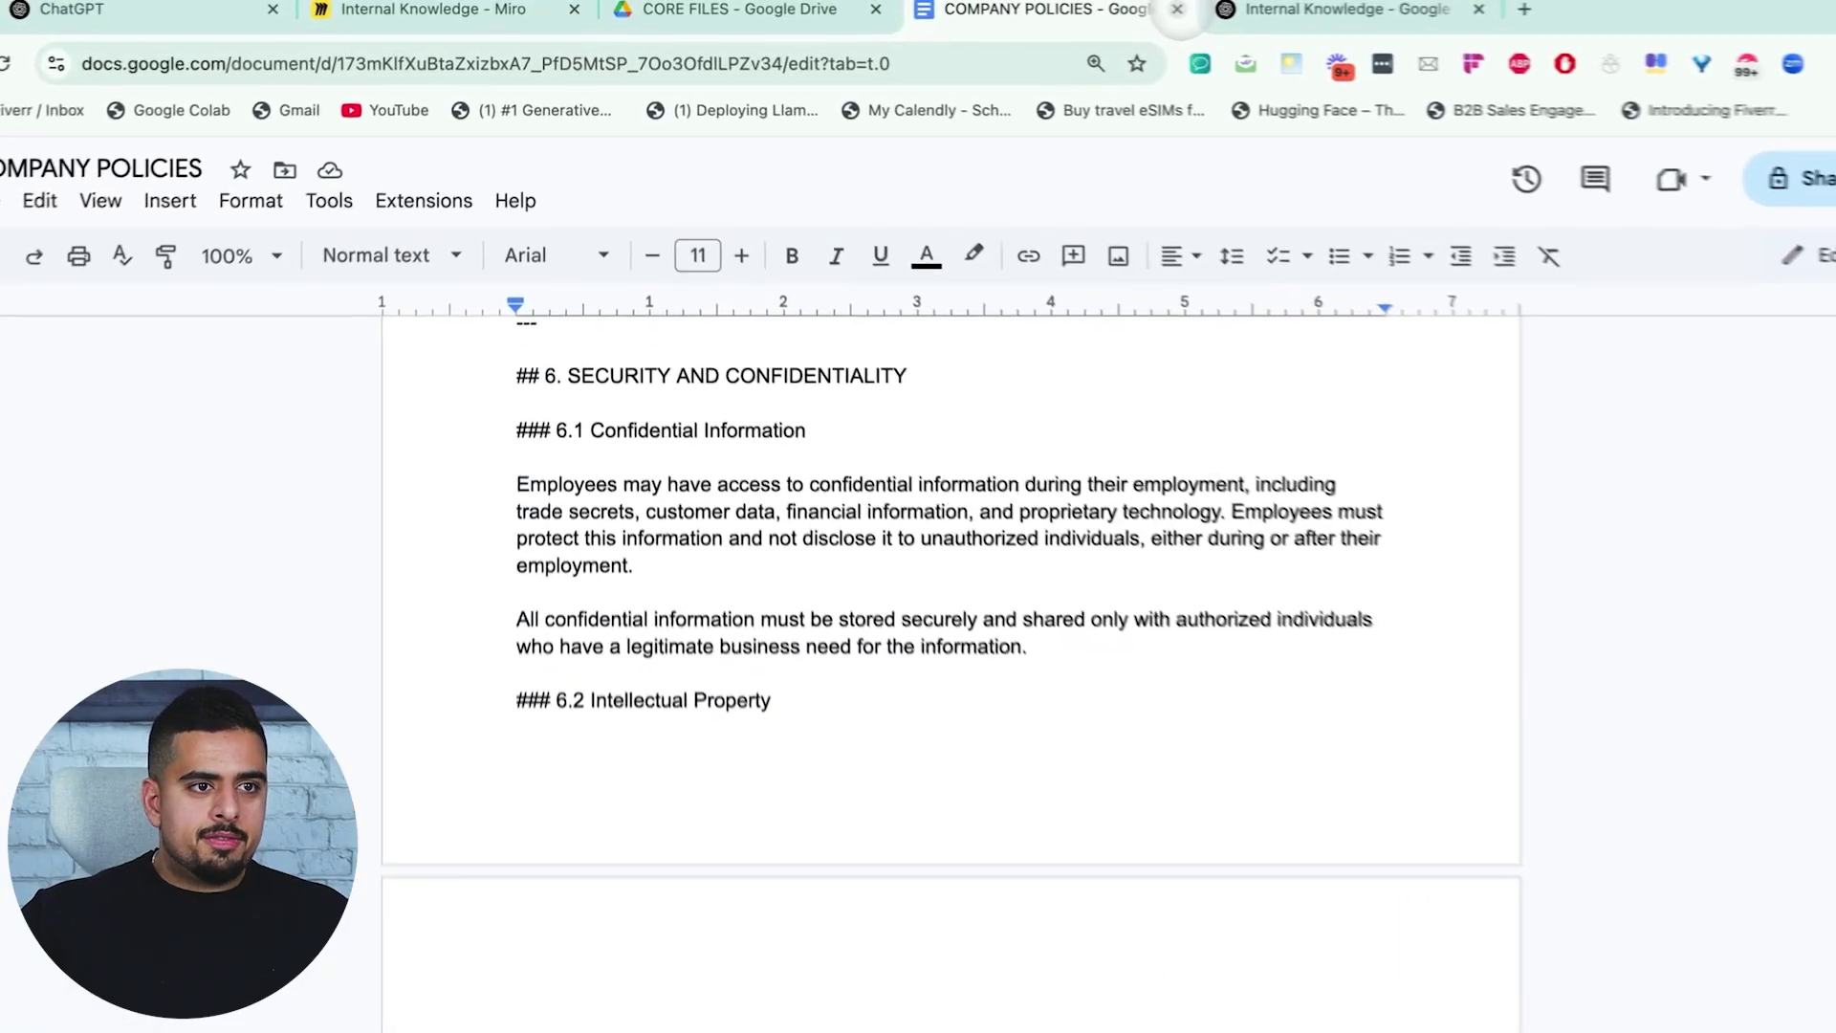
left_click(1090, 8)
Read the EMPLOYEE HANDBOOK document, then return to the COMPANY FILES folder.
left_click(532, 535)
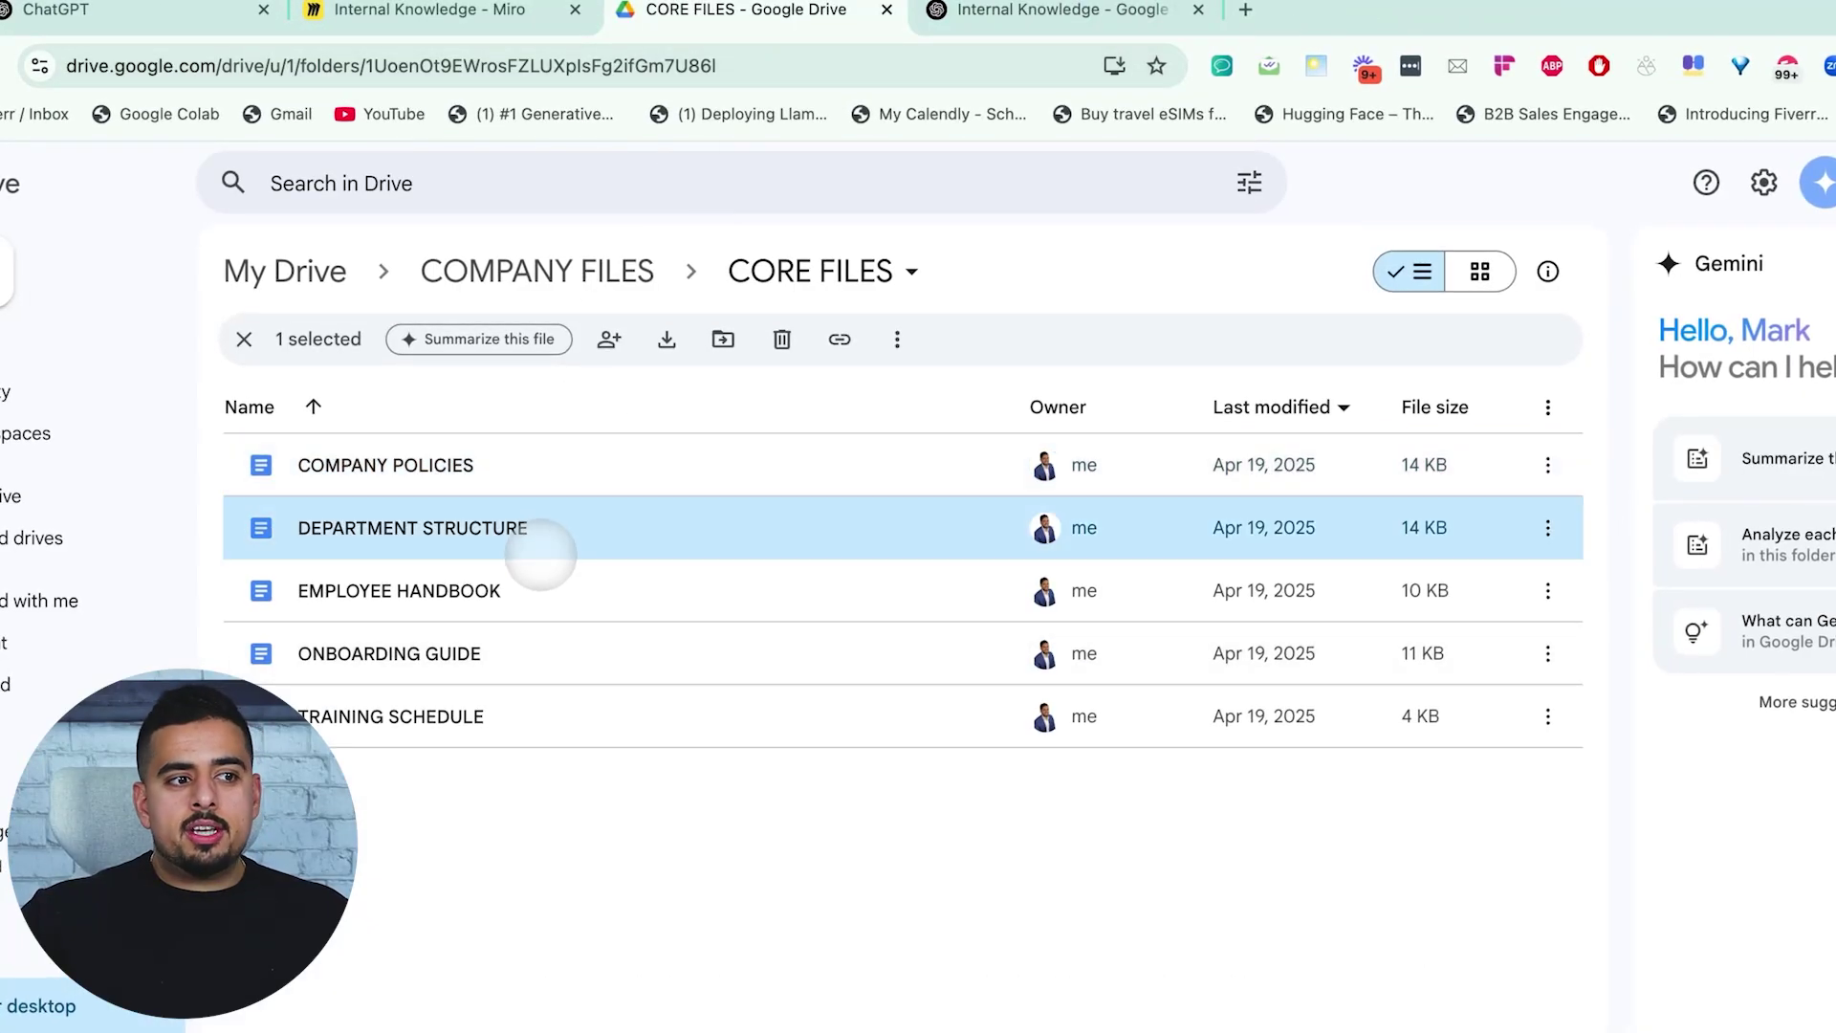
double_click(535, 585)
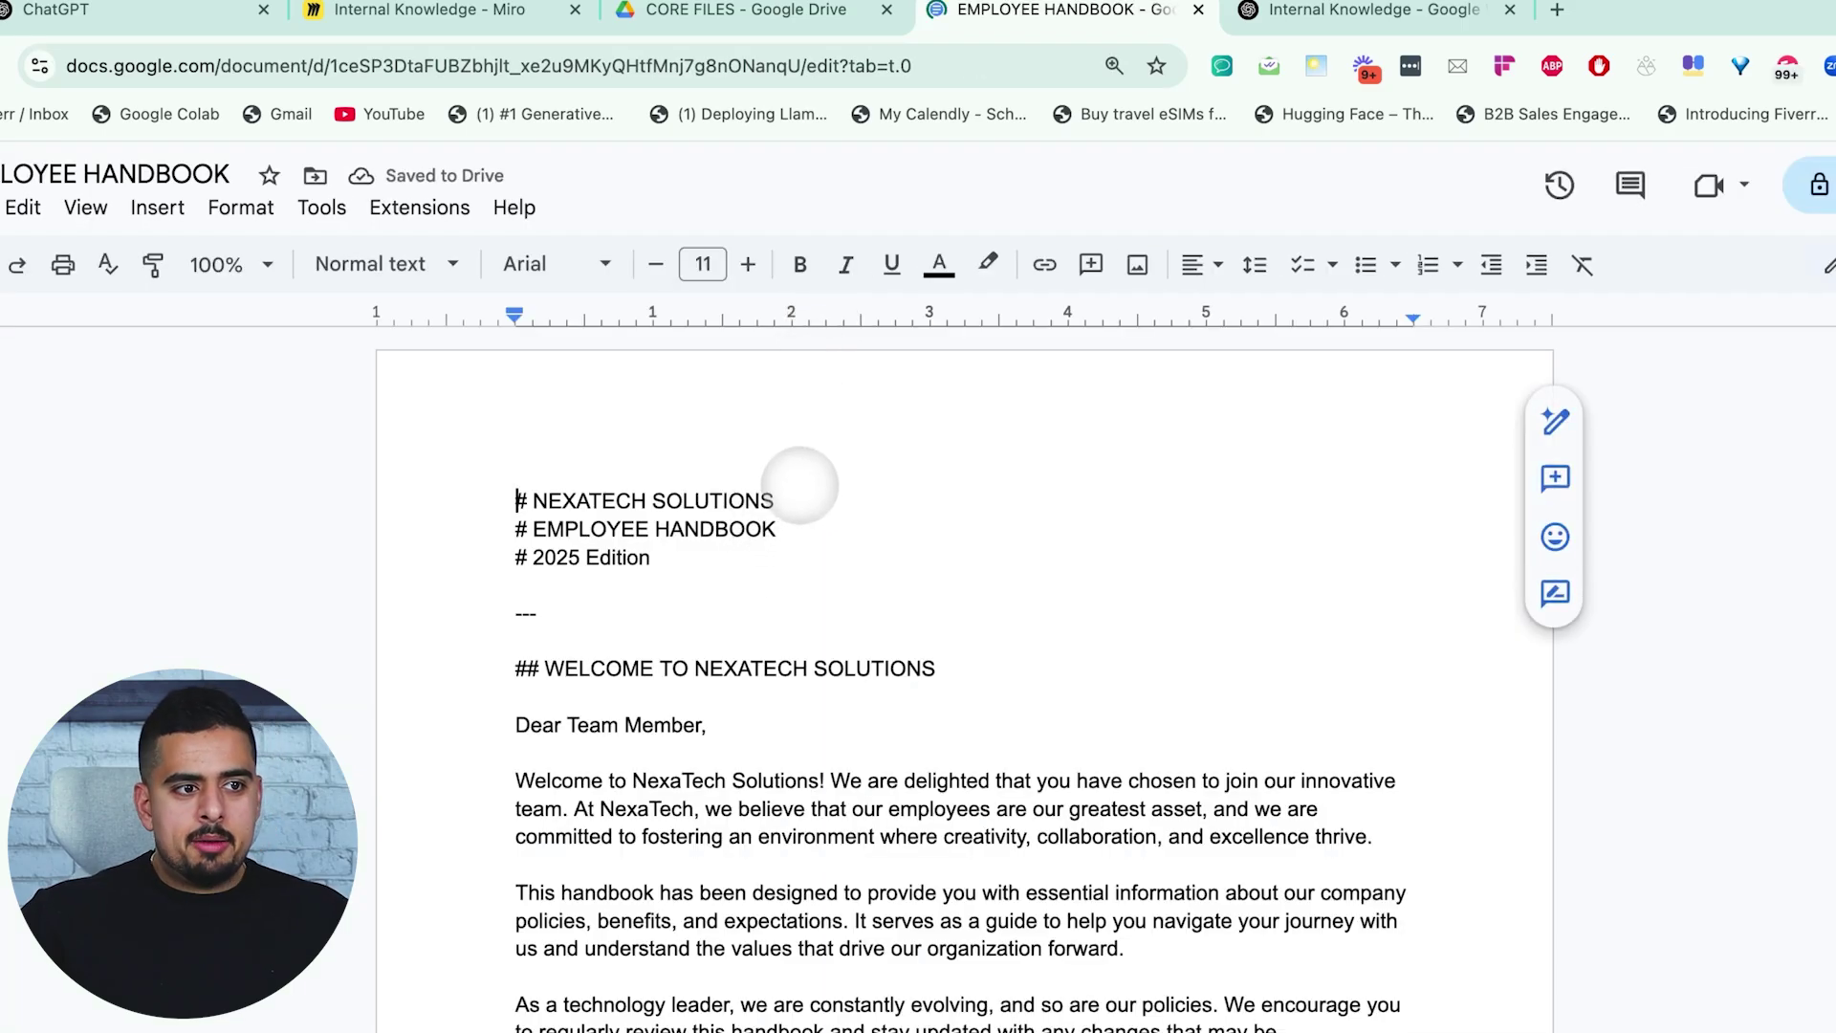
left_click_drag(547, 485, 533, 496)
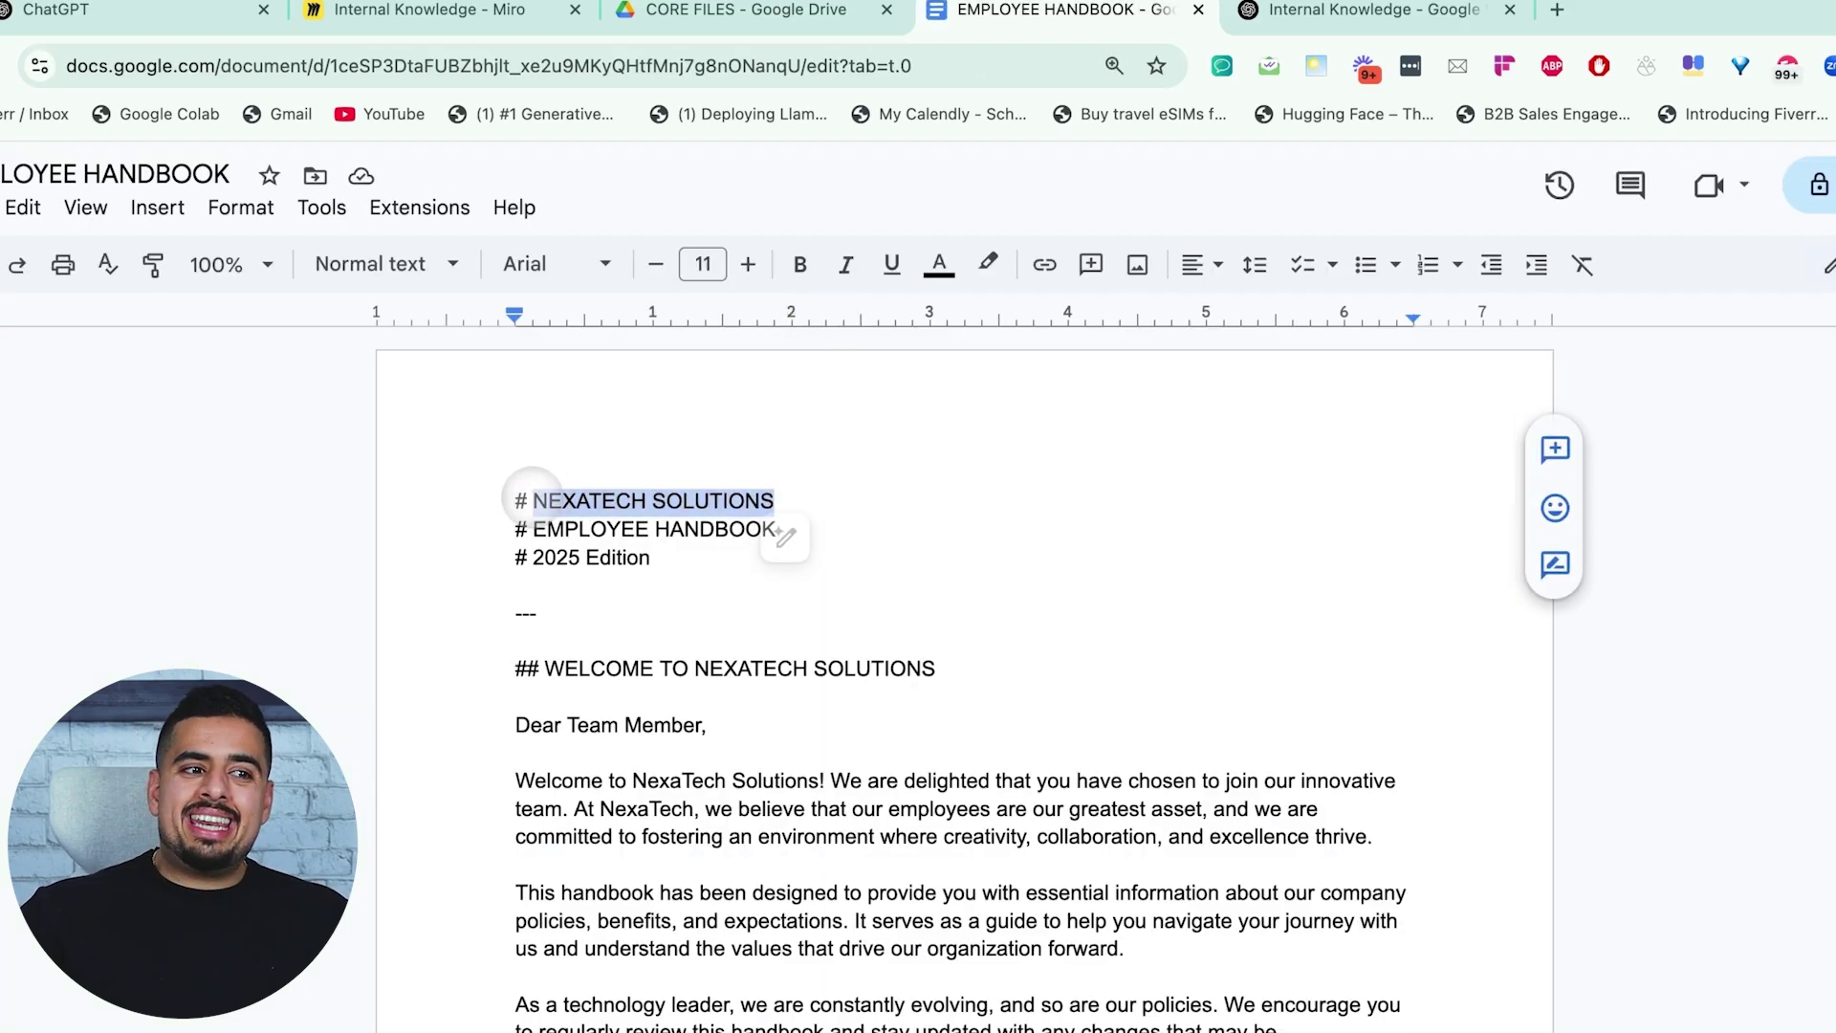
scroll(487, 508, "down", 20)
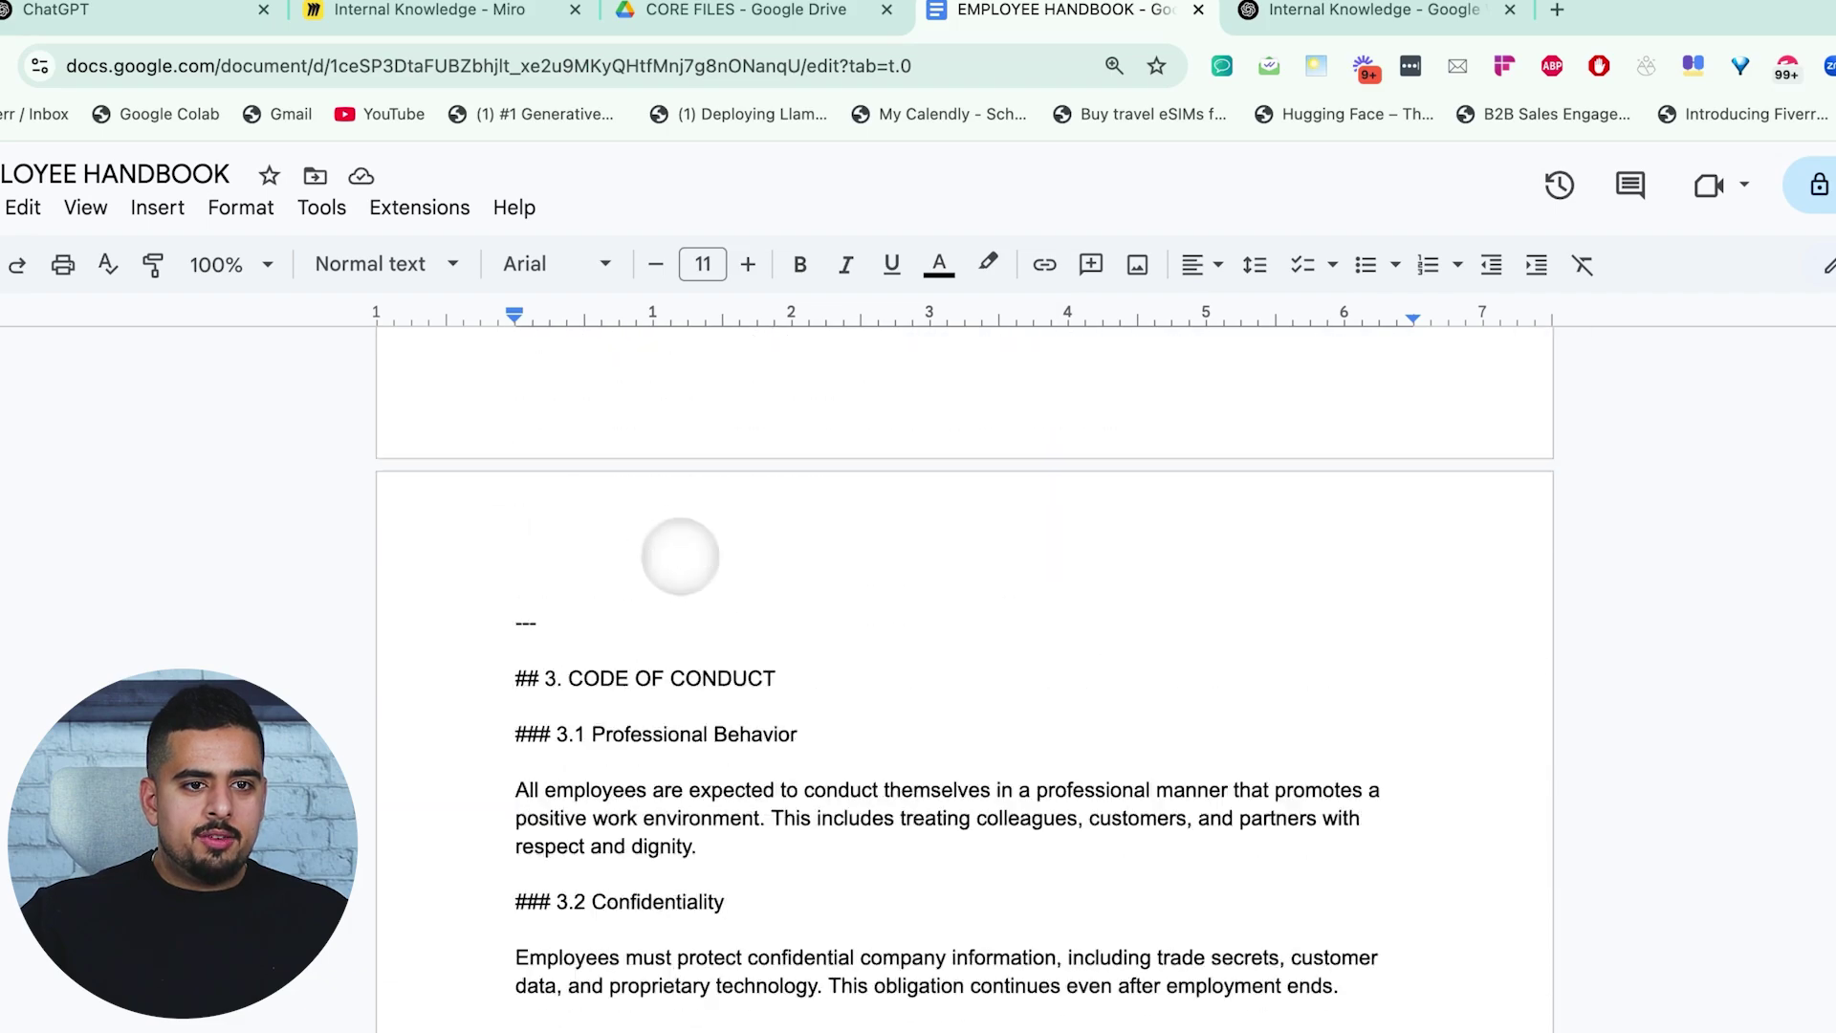
scroll(706, 571, "down", 10)
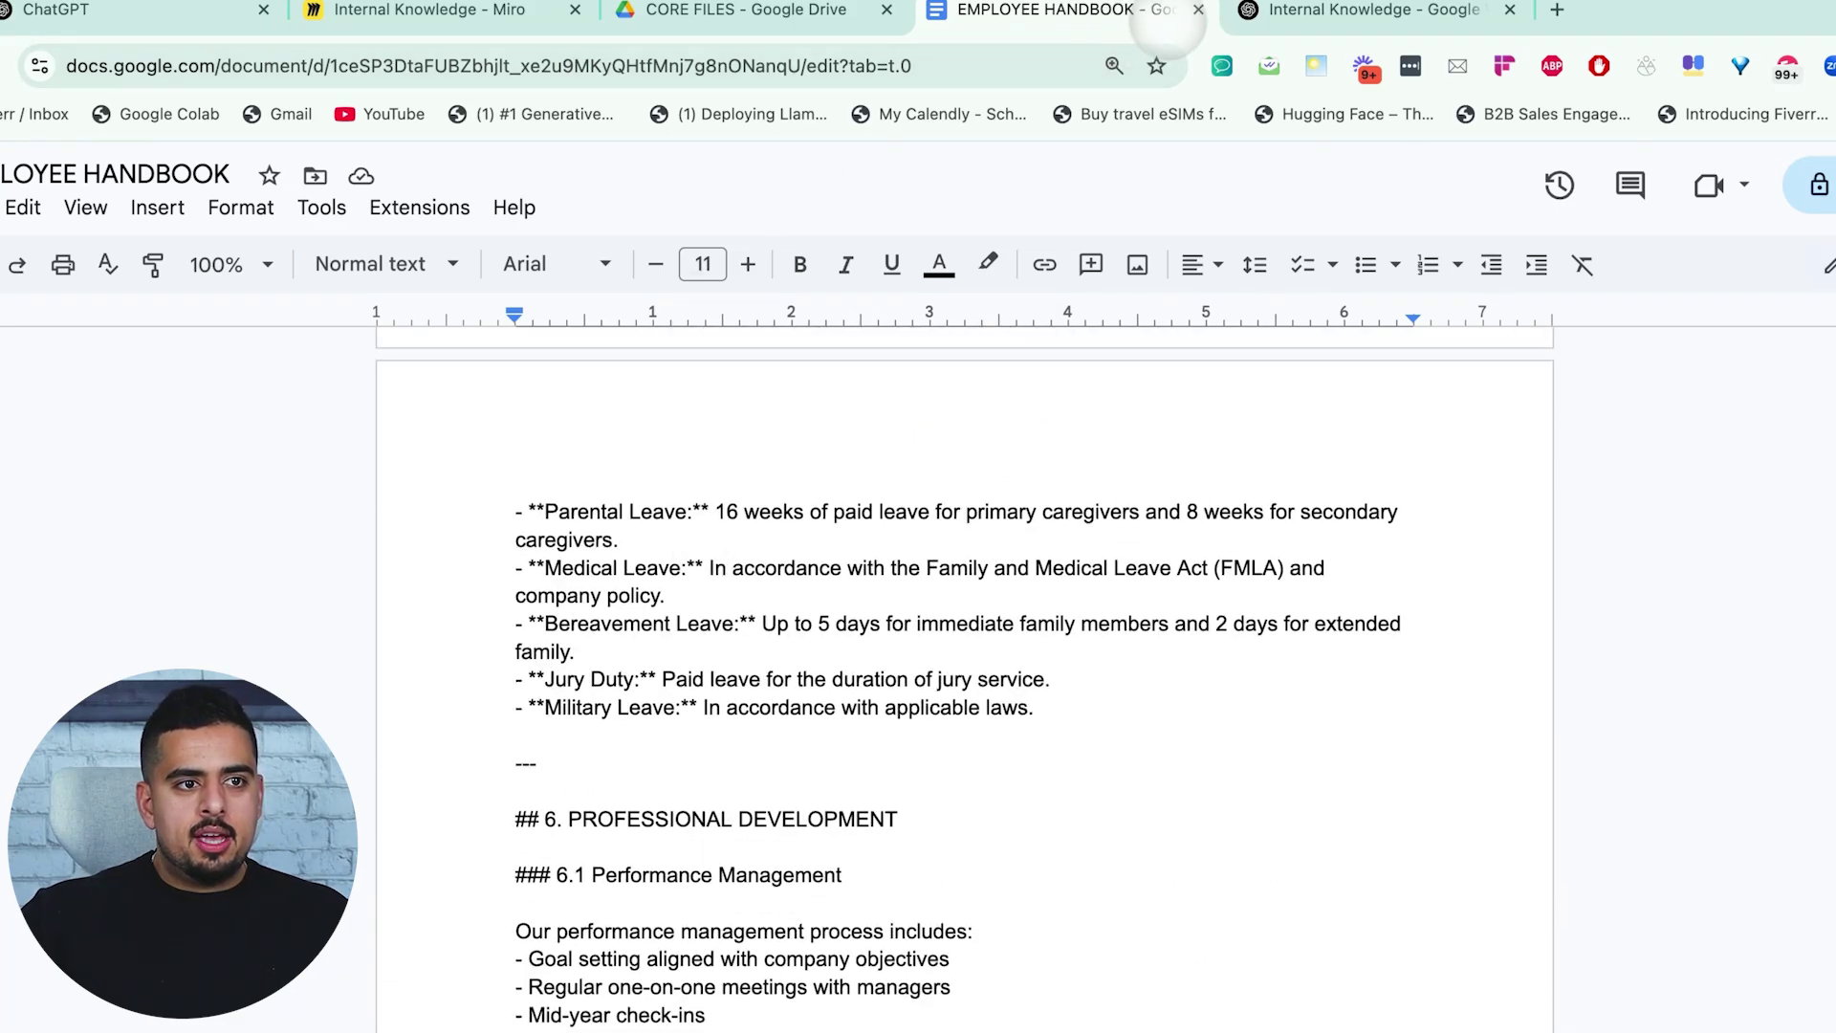
left_click(1197, 10)
left_click(492, 271)
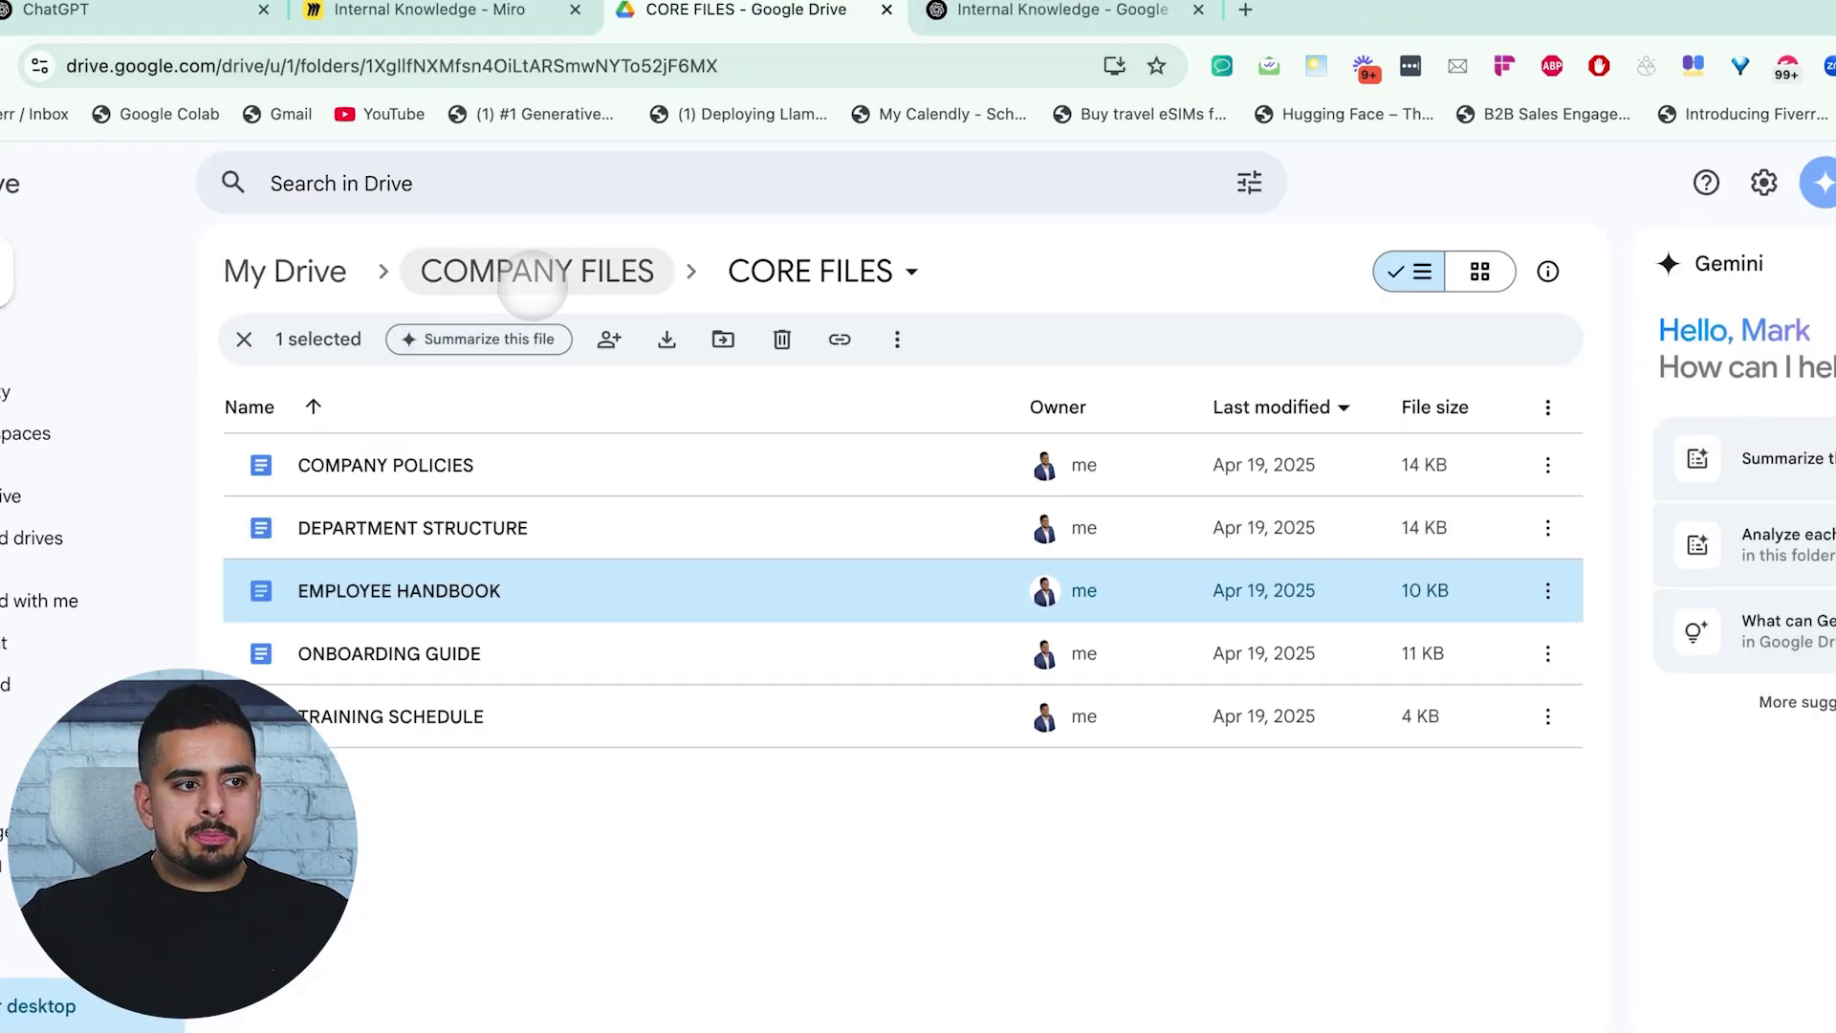
Open the MARKET RESEARCH REPORT from PROJECT RESEARCH and scroll through it.
double_click(459, 707)
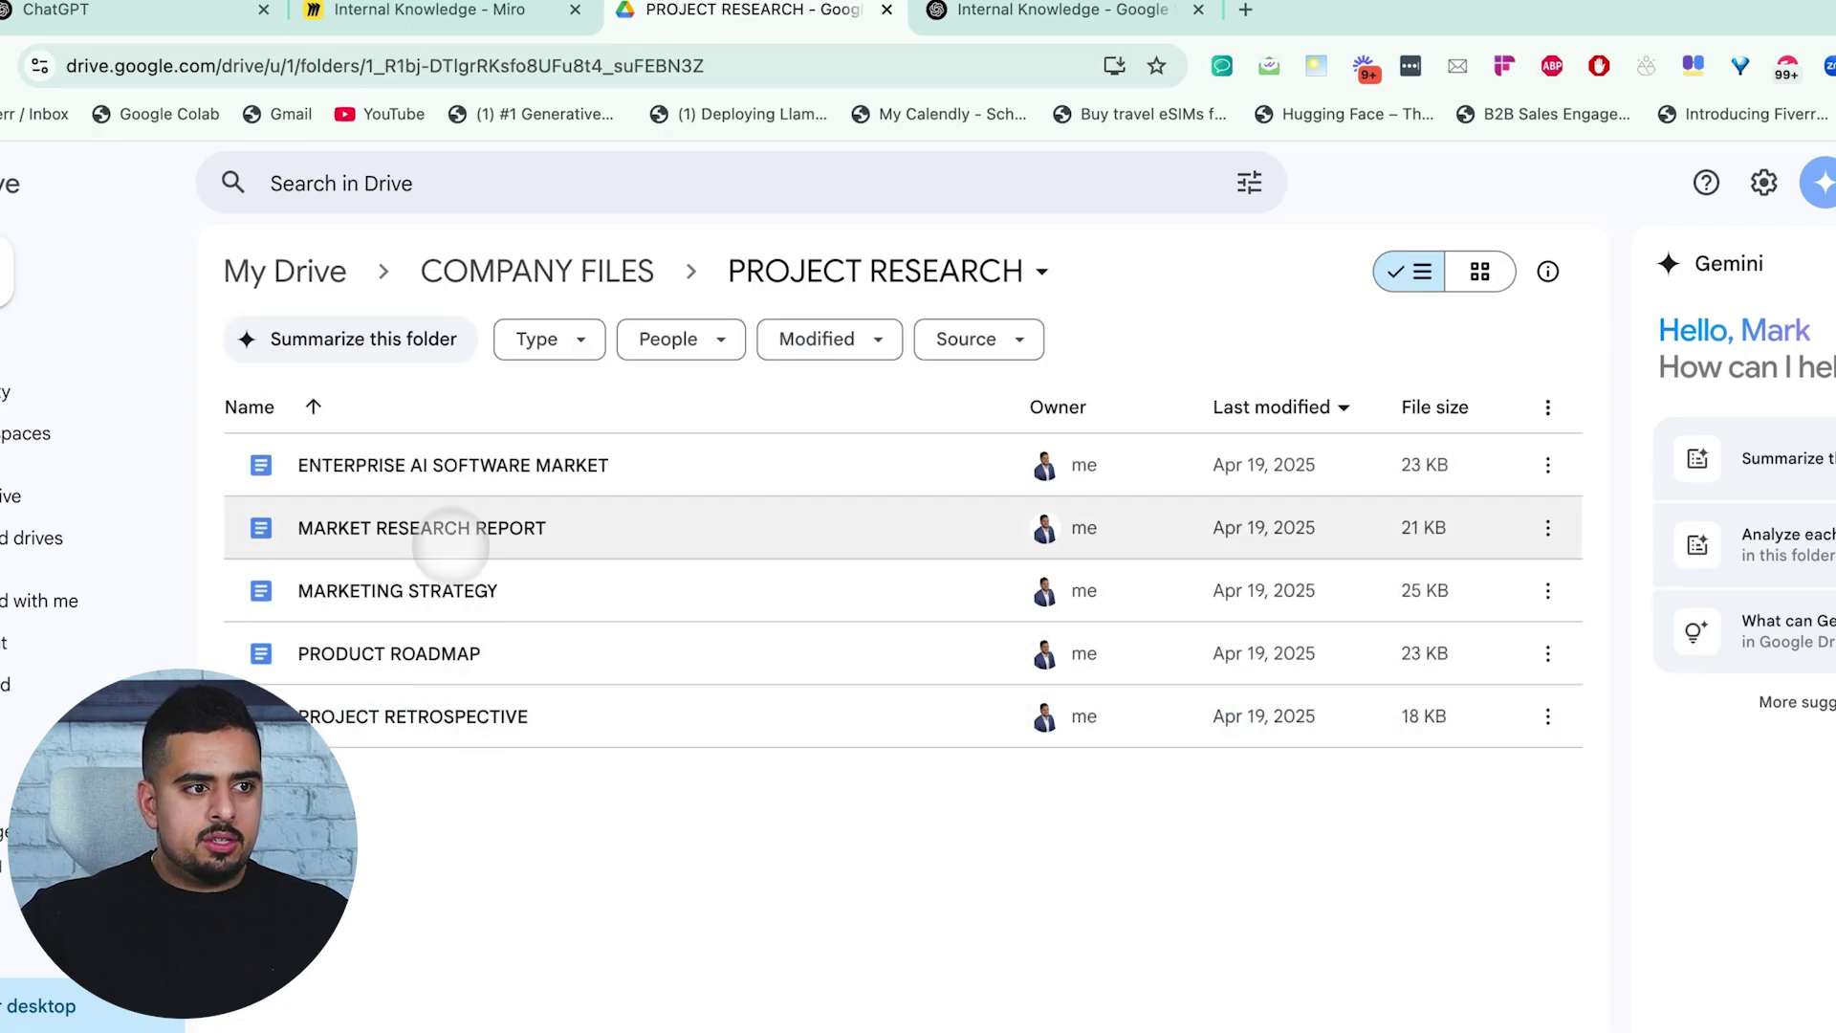
double_click(455, 531)
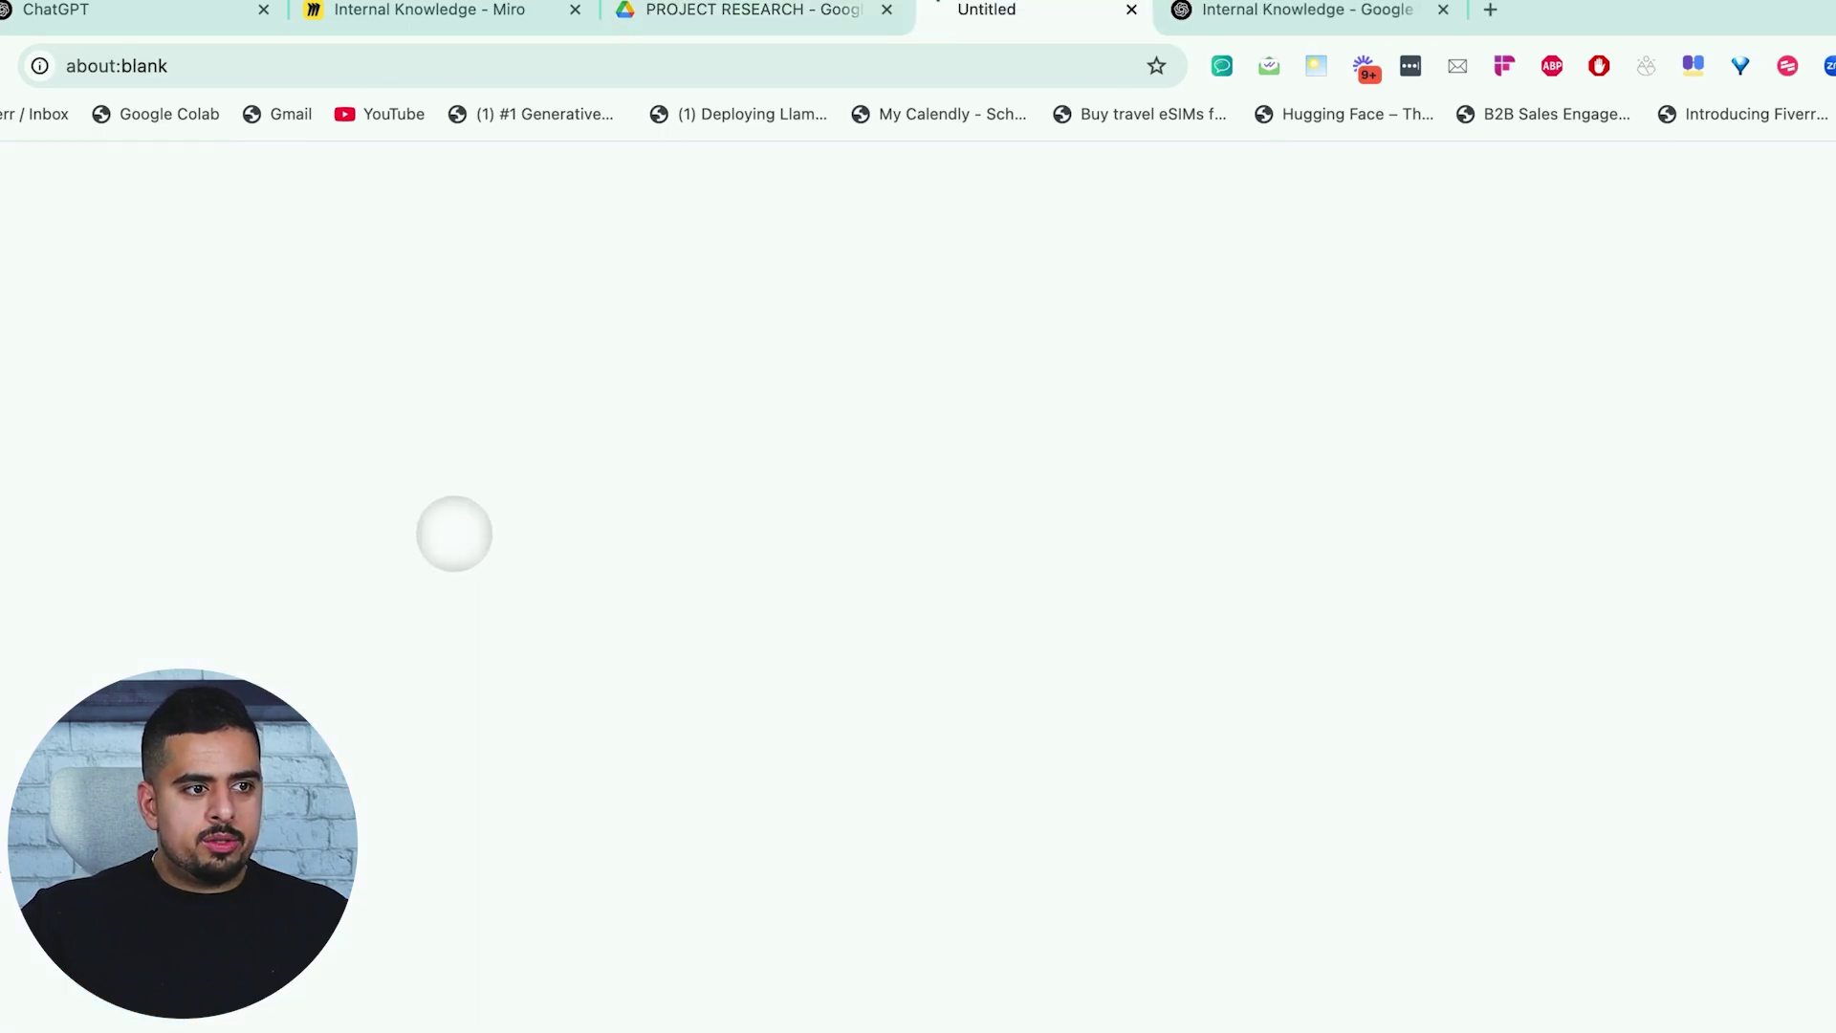
scroll(1062, 541, "down", 10)
scroll(1062, 540, "down", 20)
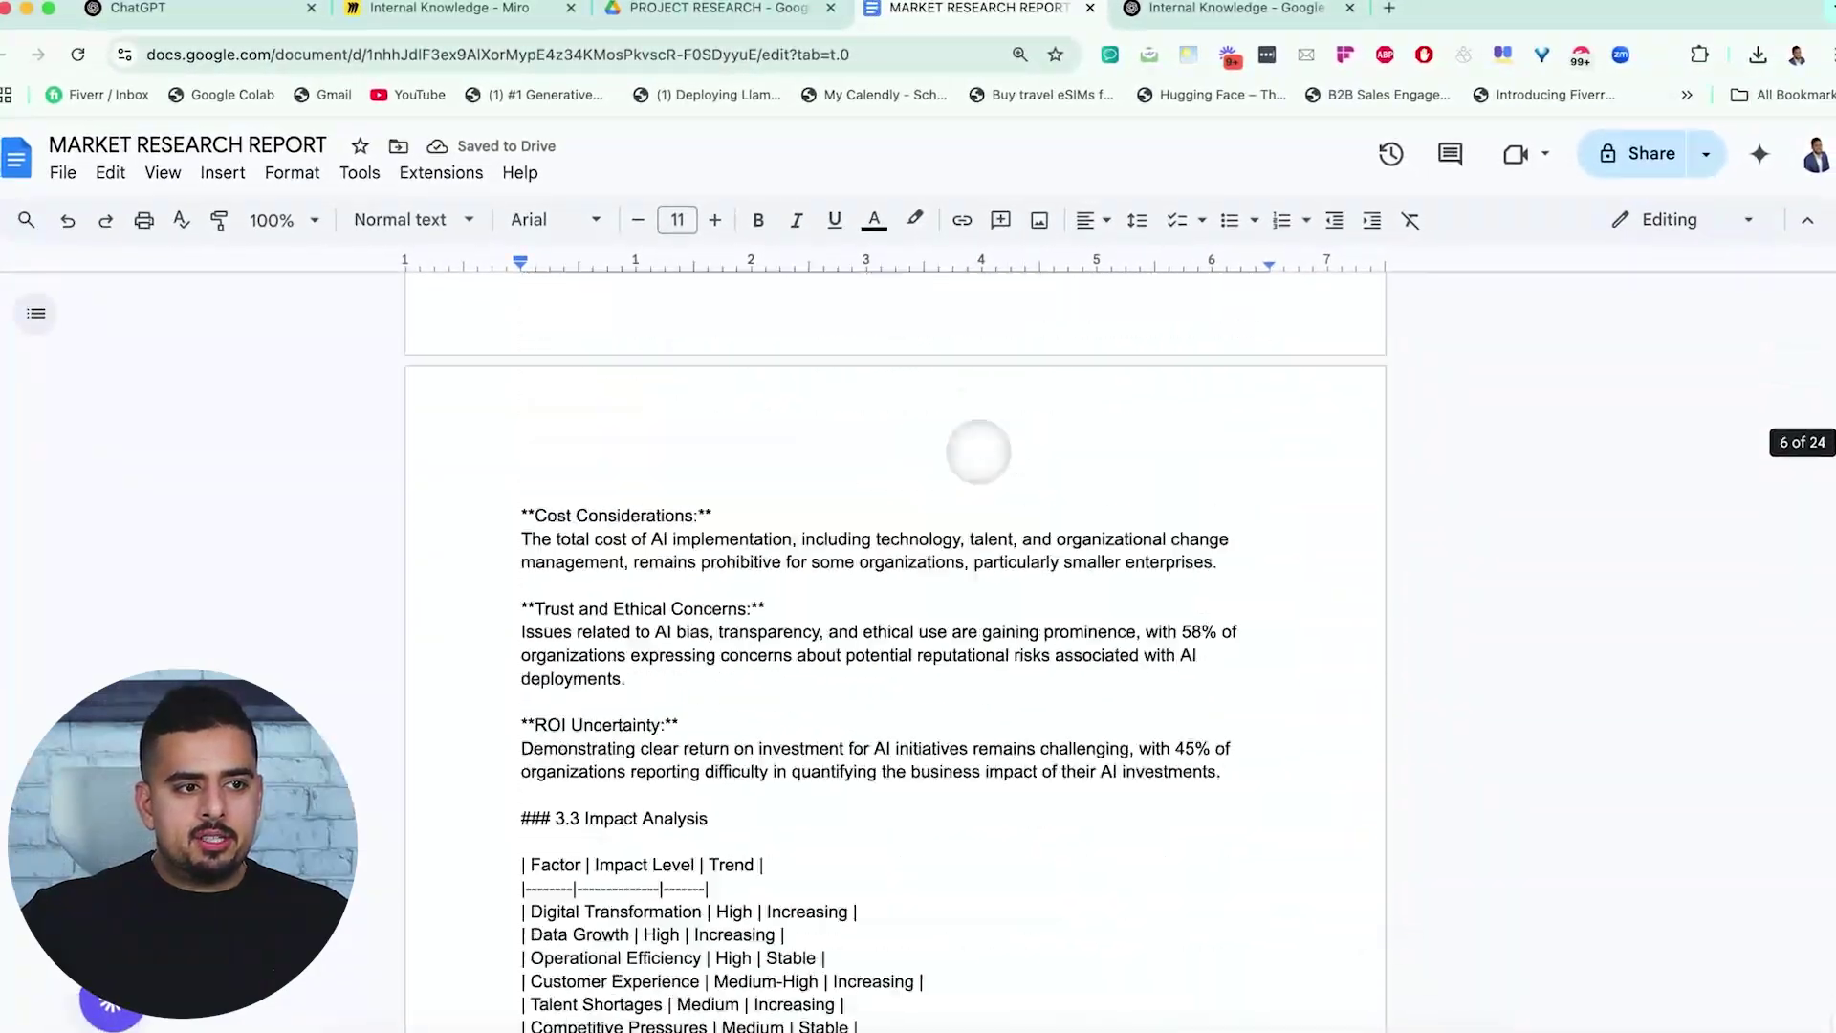
scroll(979, 452, "down", 20)
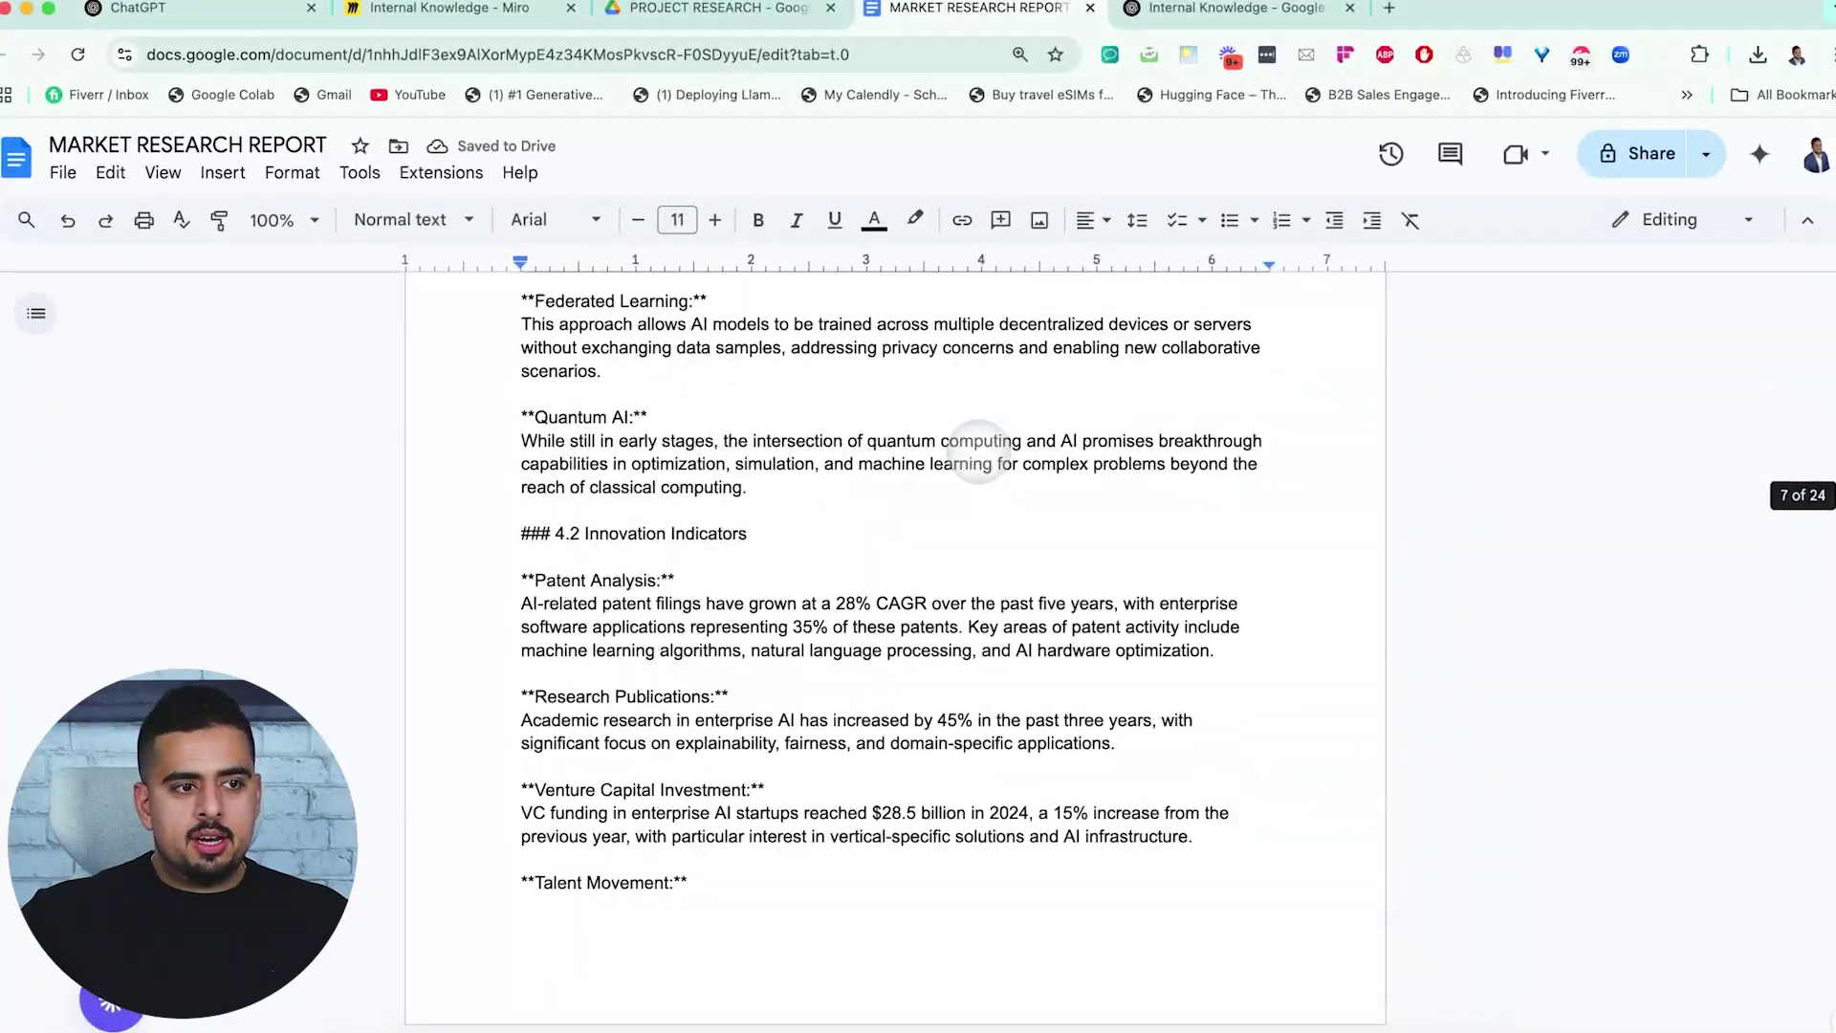
scroll(483, 440, "up", 20)
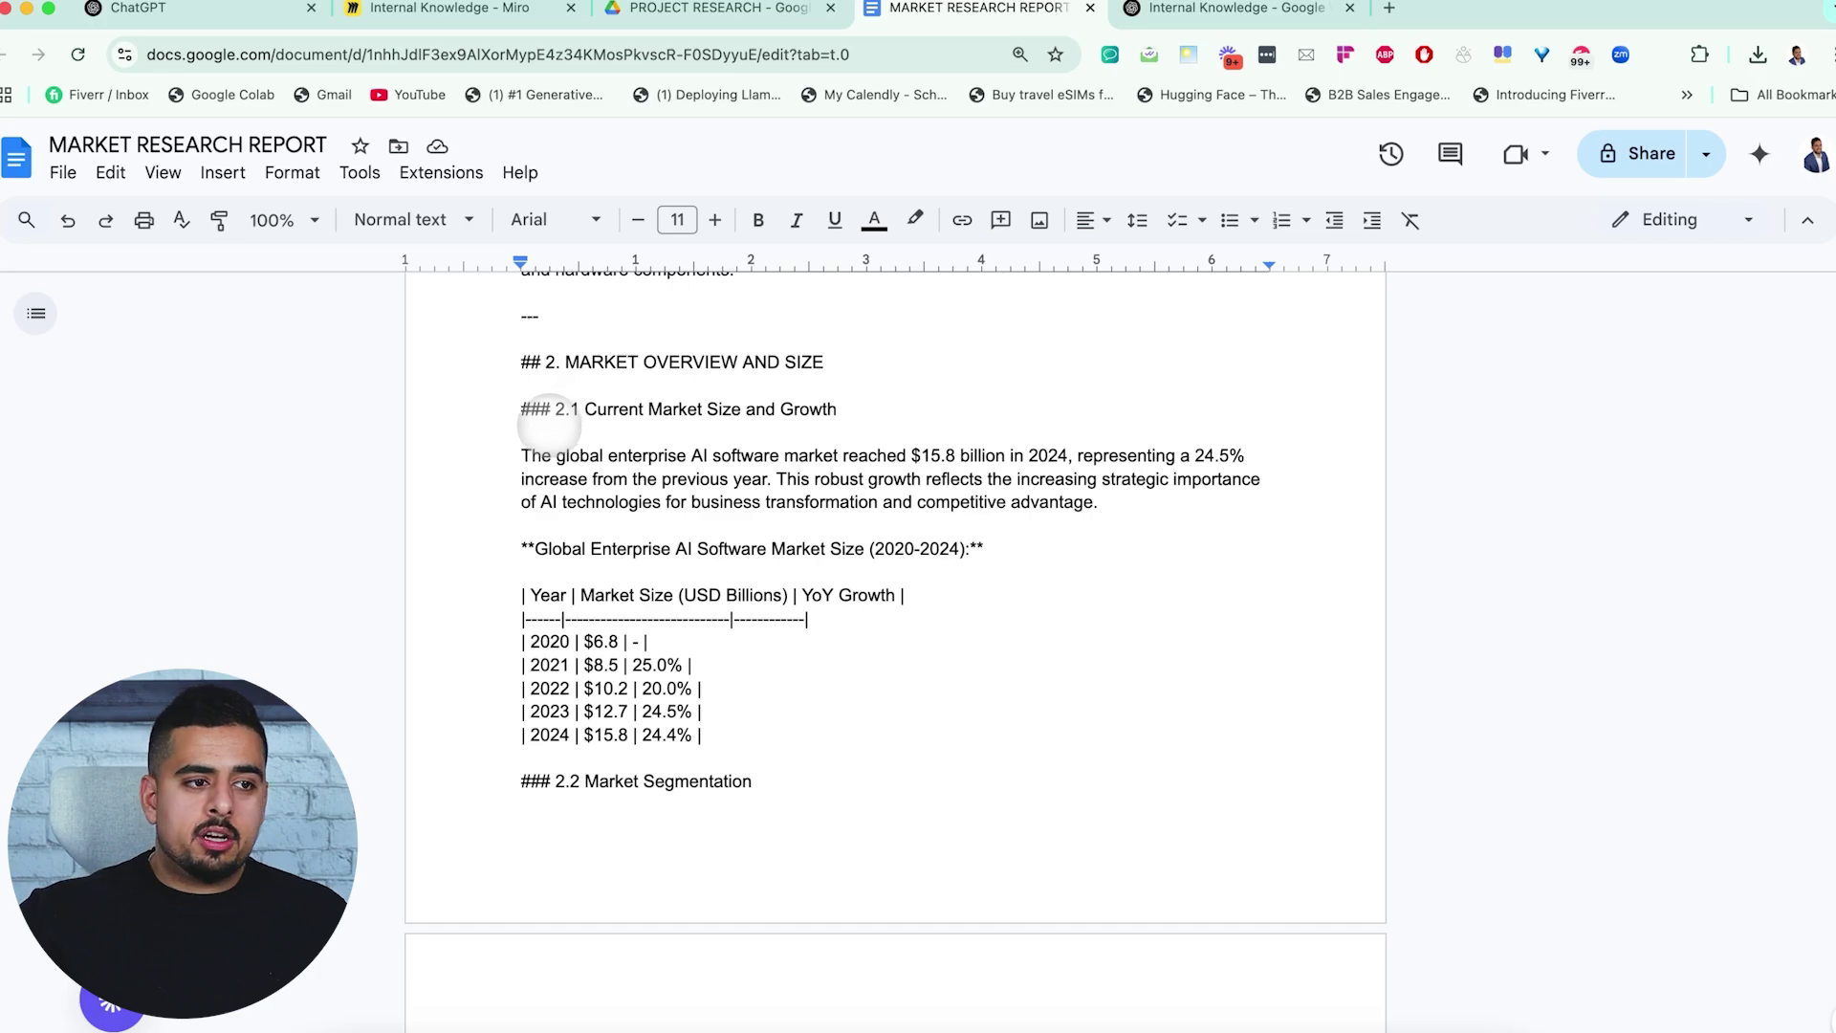
Highlight the MARKET OVERVIEW AND SIZE heading and the Global Enterprise AI Software Market Size title.
left_click_drag(562, 369, 842, 361)
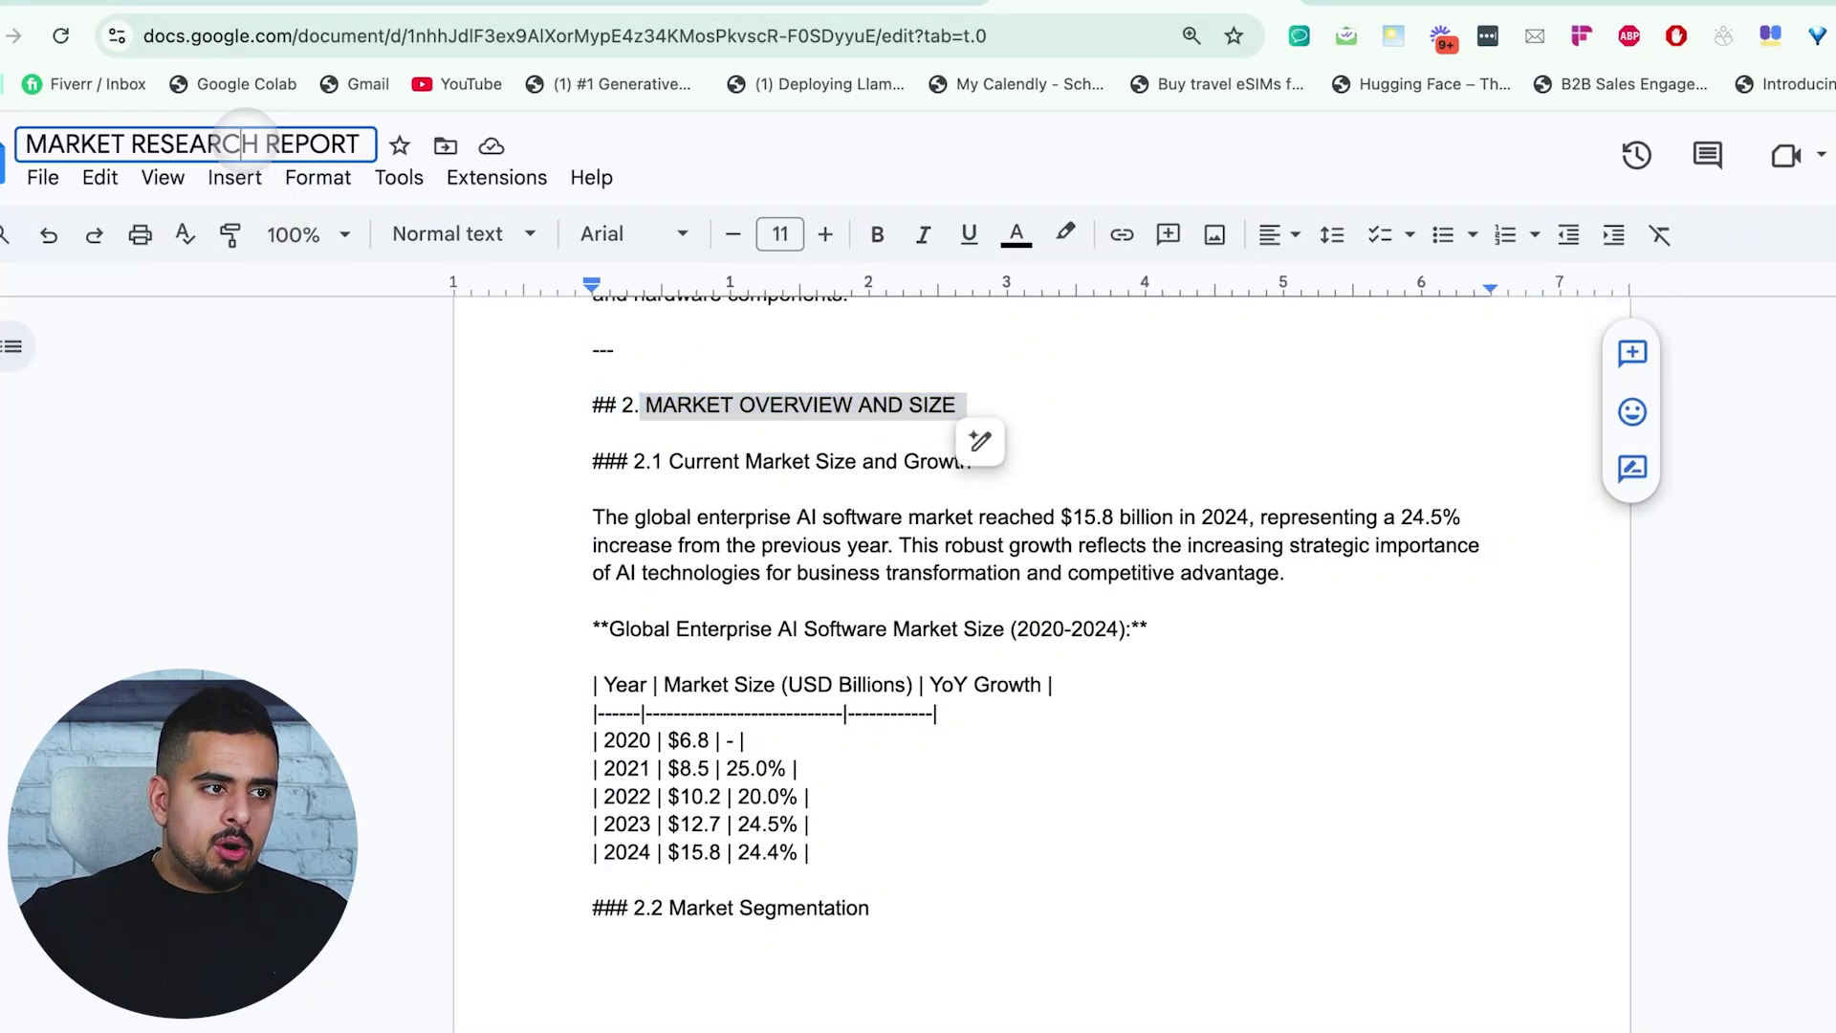
left_click(239, 143)
left_click(355, 442)
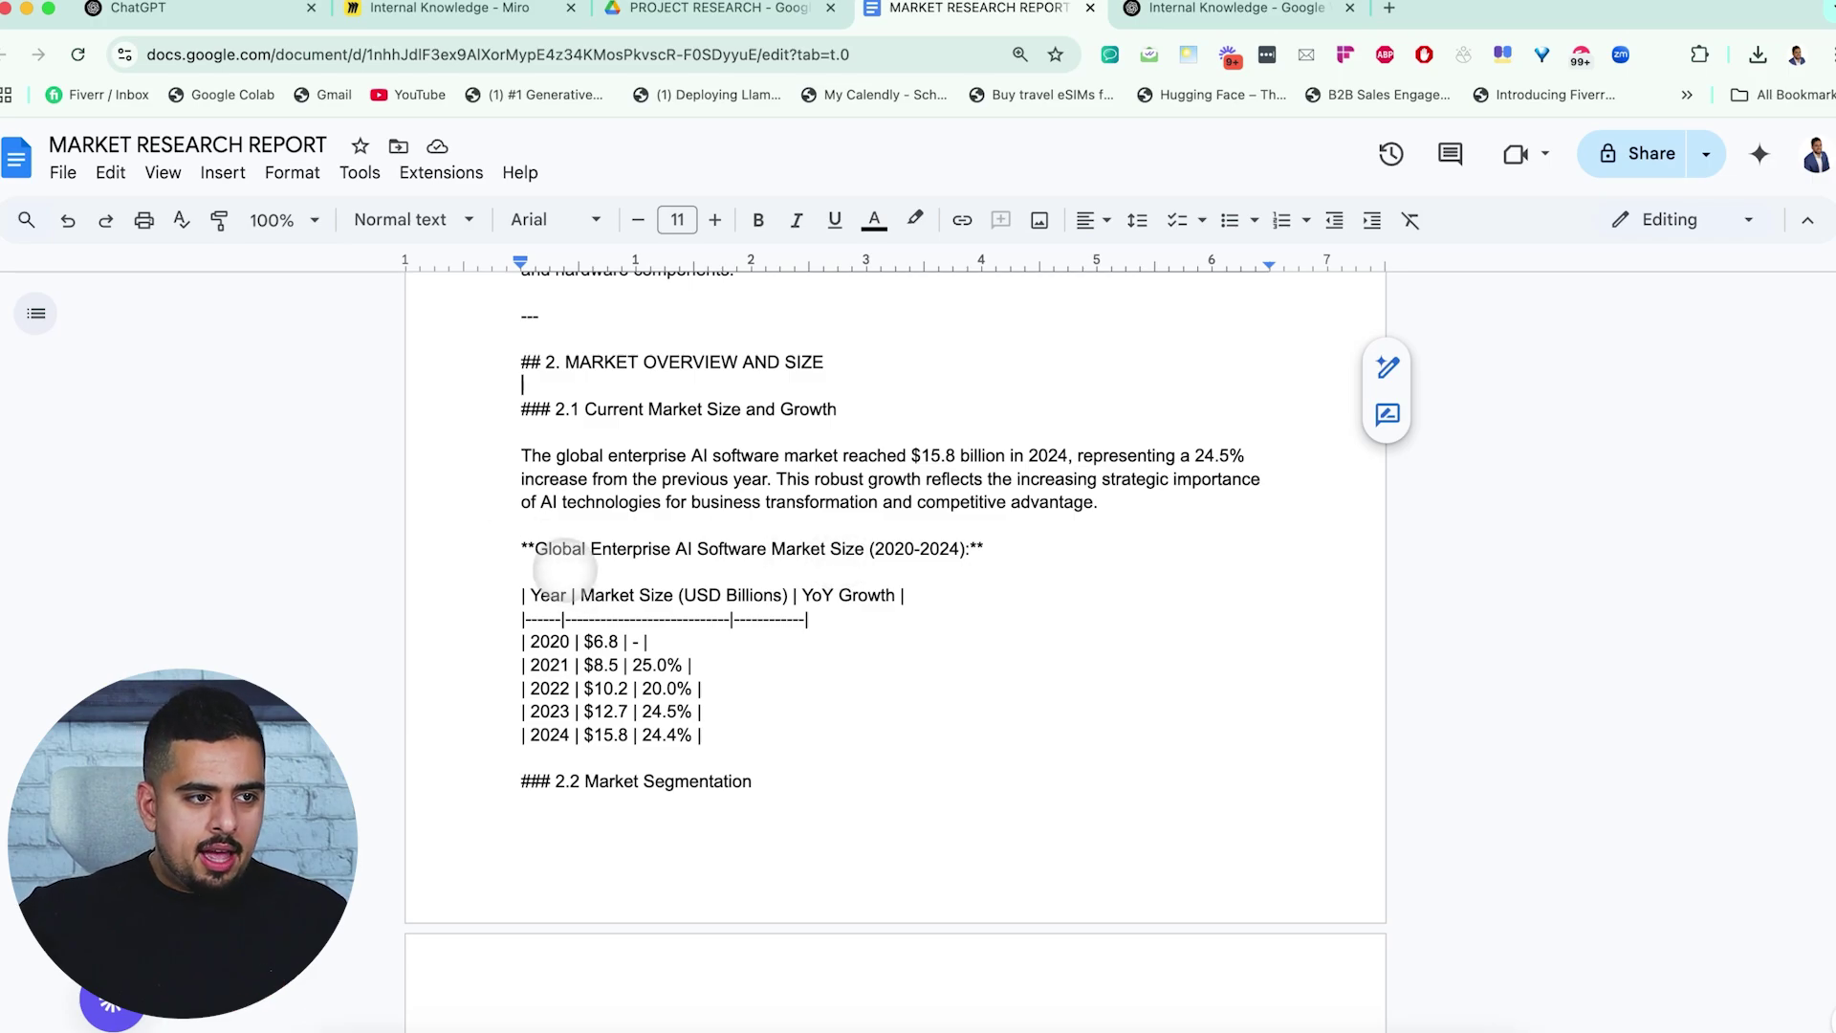
left_click_drag(537, 549, 861, 552)
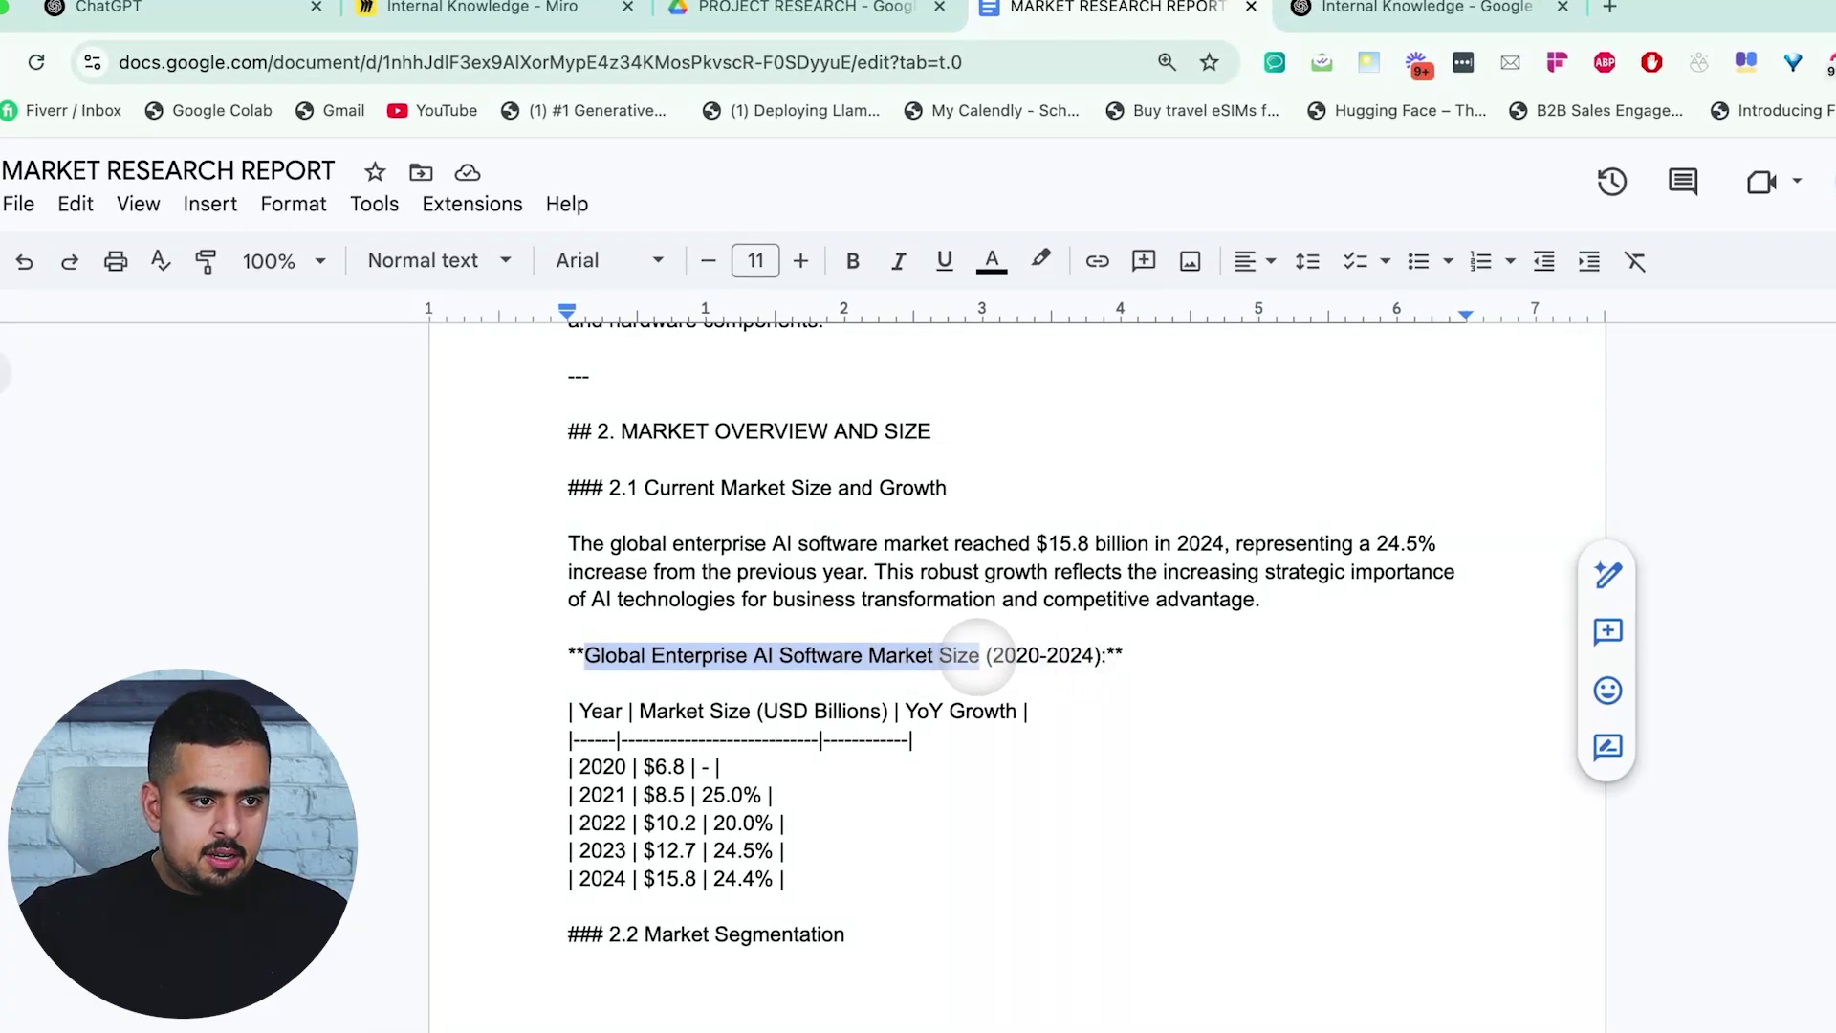
left_click(220, 12)
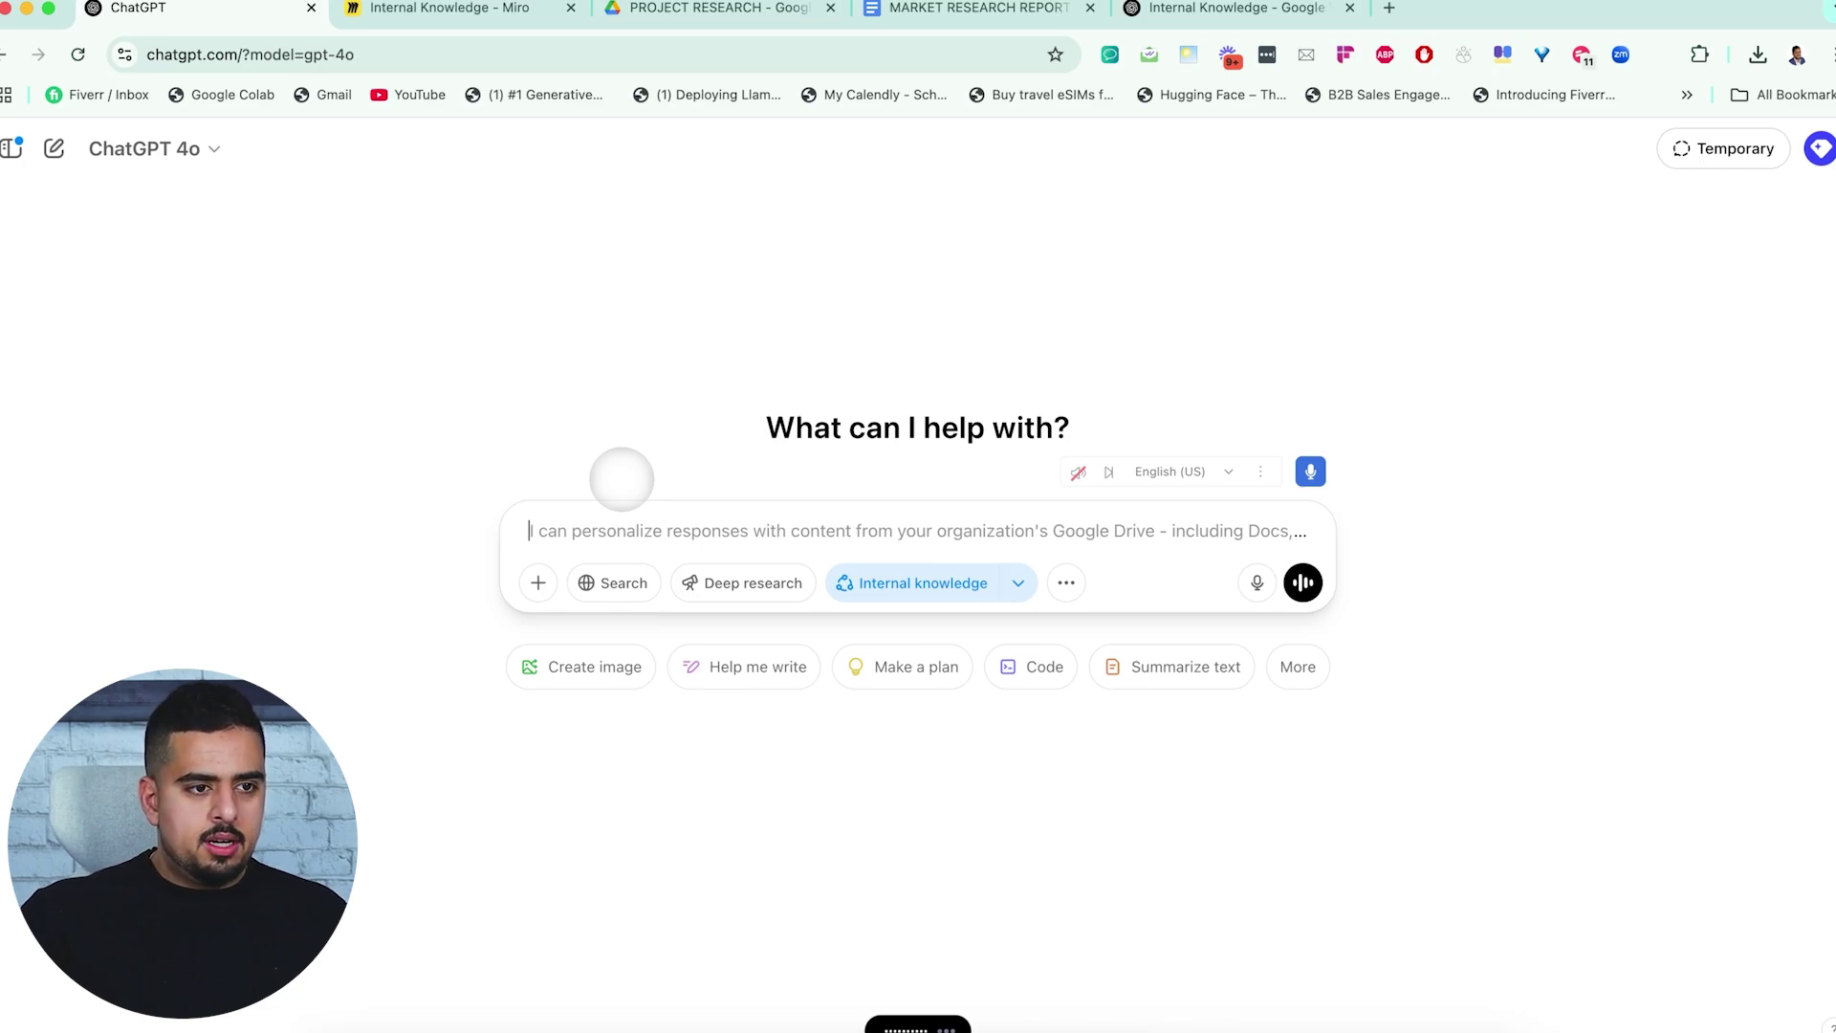
Send the multi-line market research request, starting the Global AI Software Market chat.
key("shift+Return")
key("shift+Return")
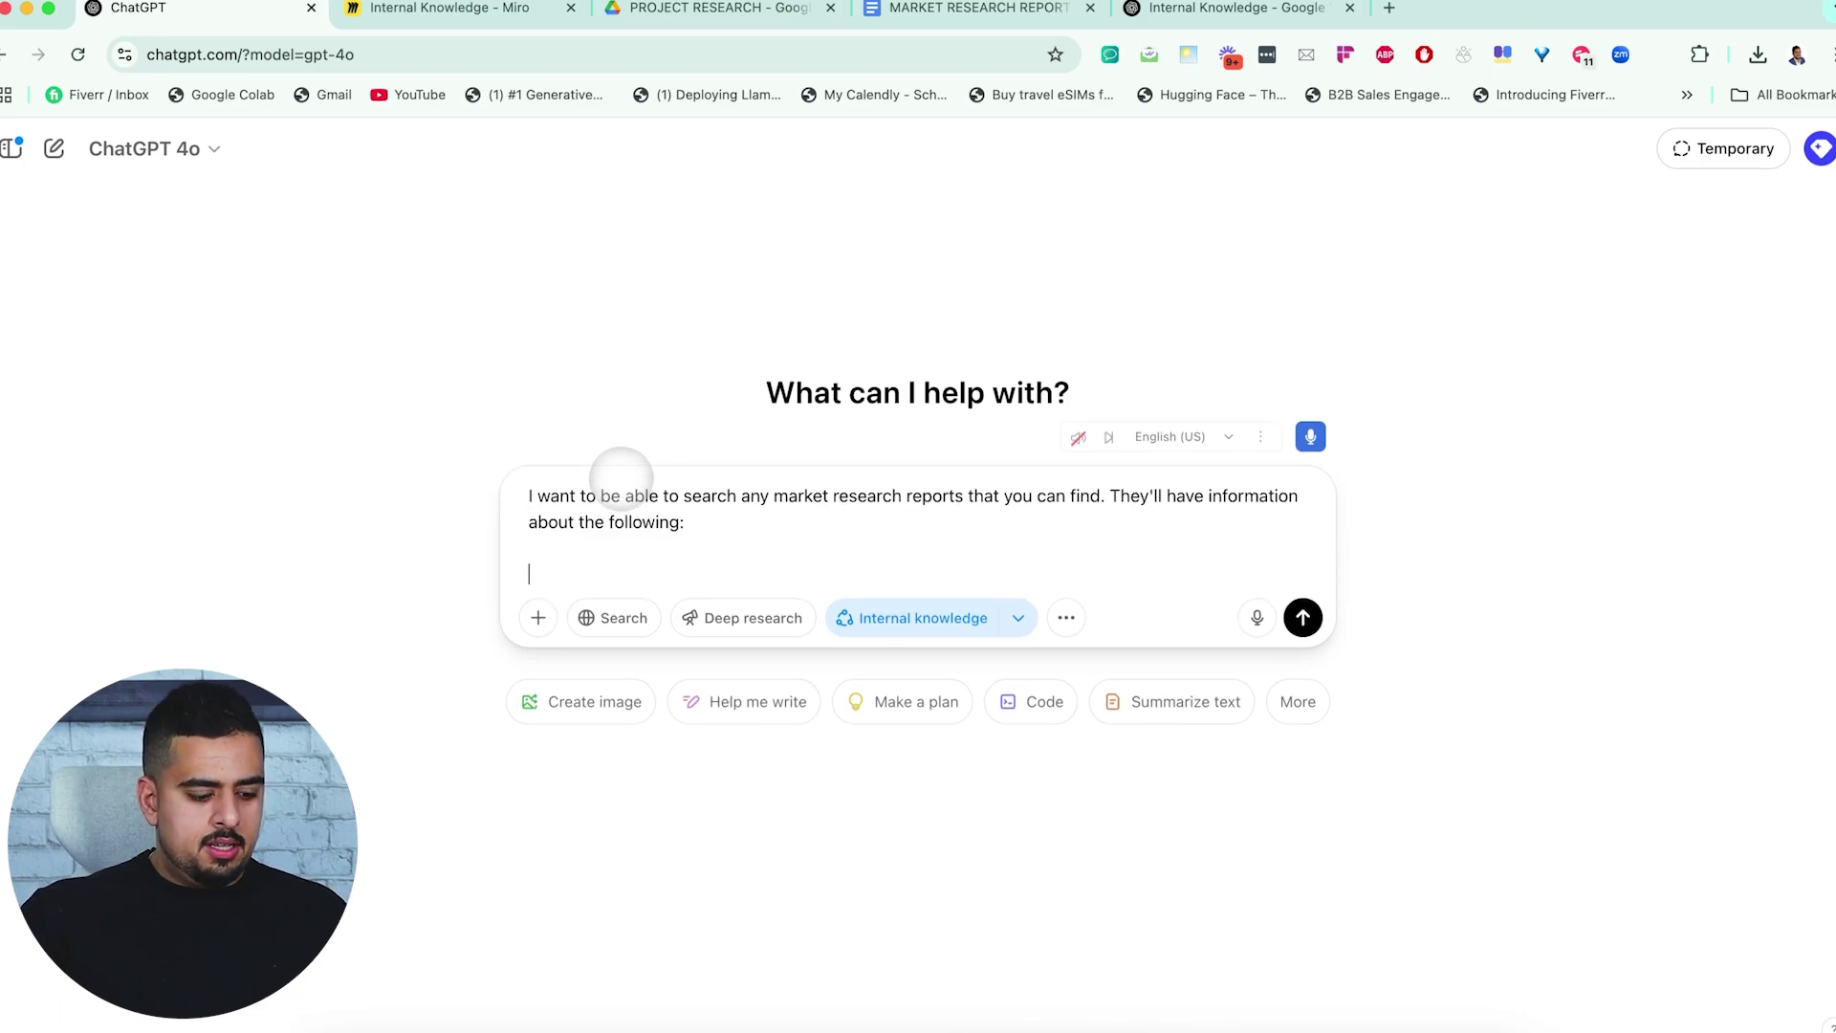
key("Return")
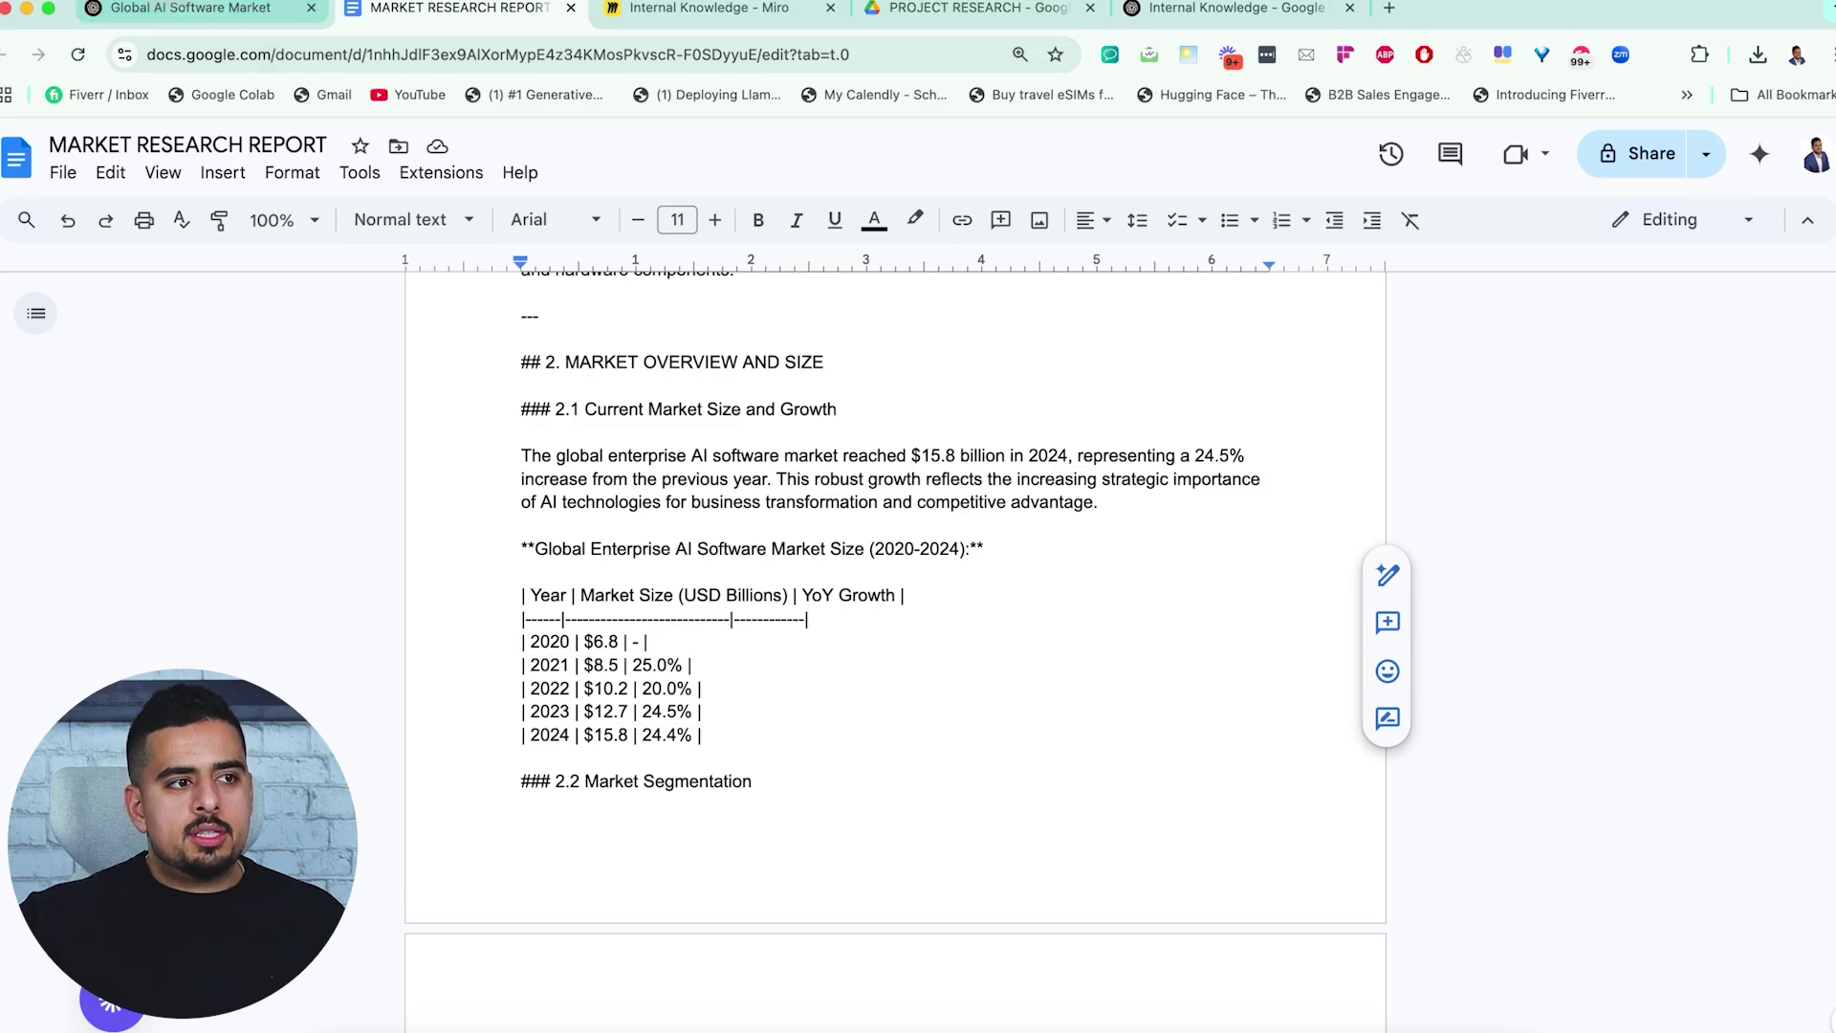
Scroll through the market size, forecast and growth answer to its Google Drive source citations.
left_click(191, 10)
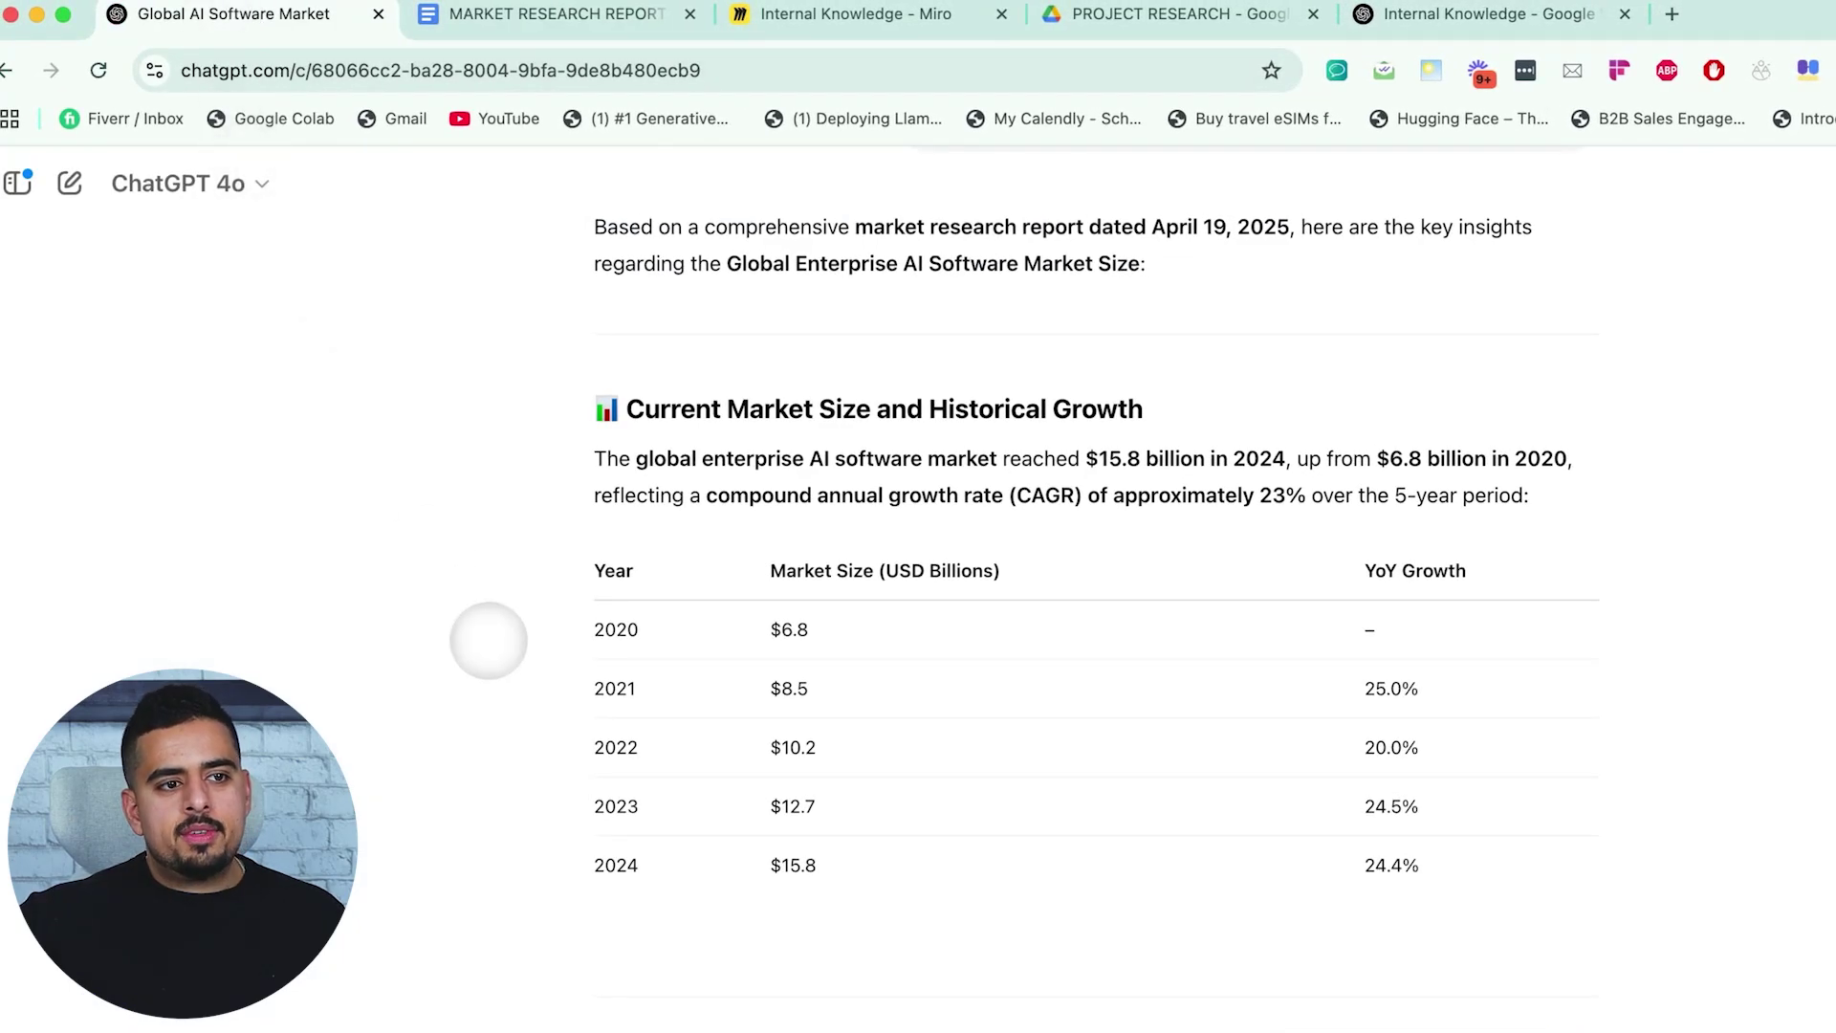
scroll(489, 640, "down", 8)
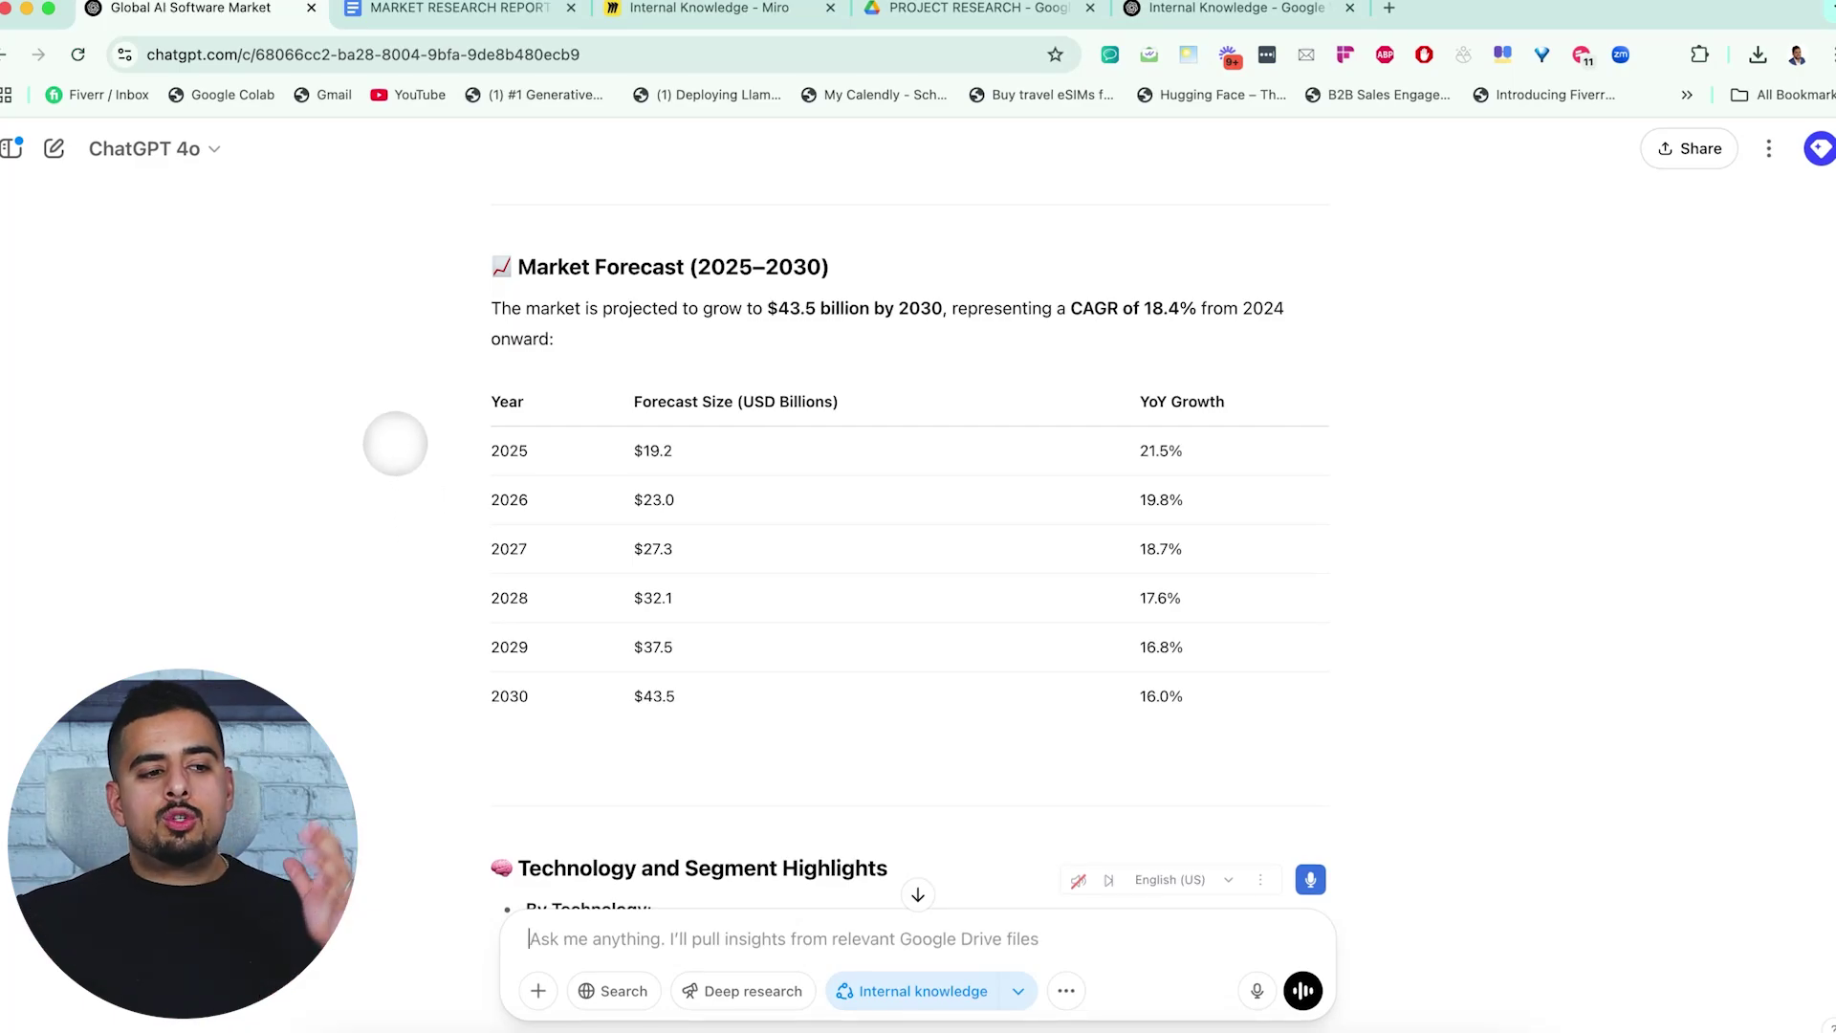
scroll(395, 443, "down", 15)
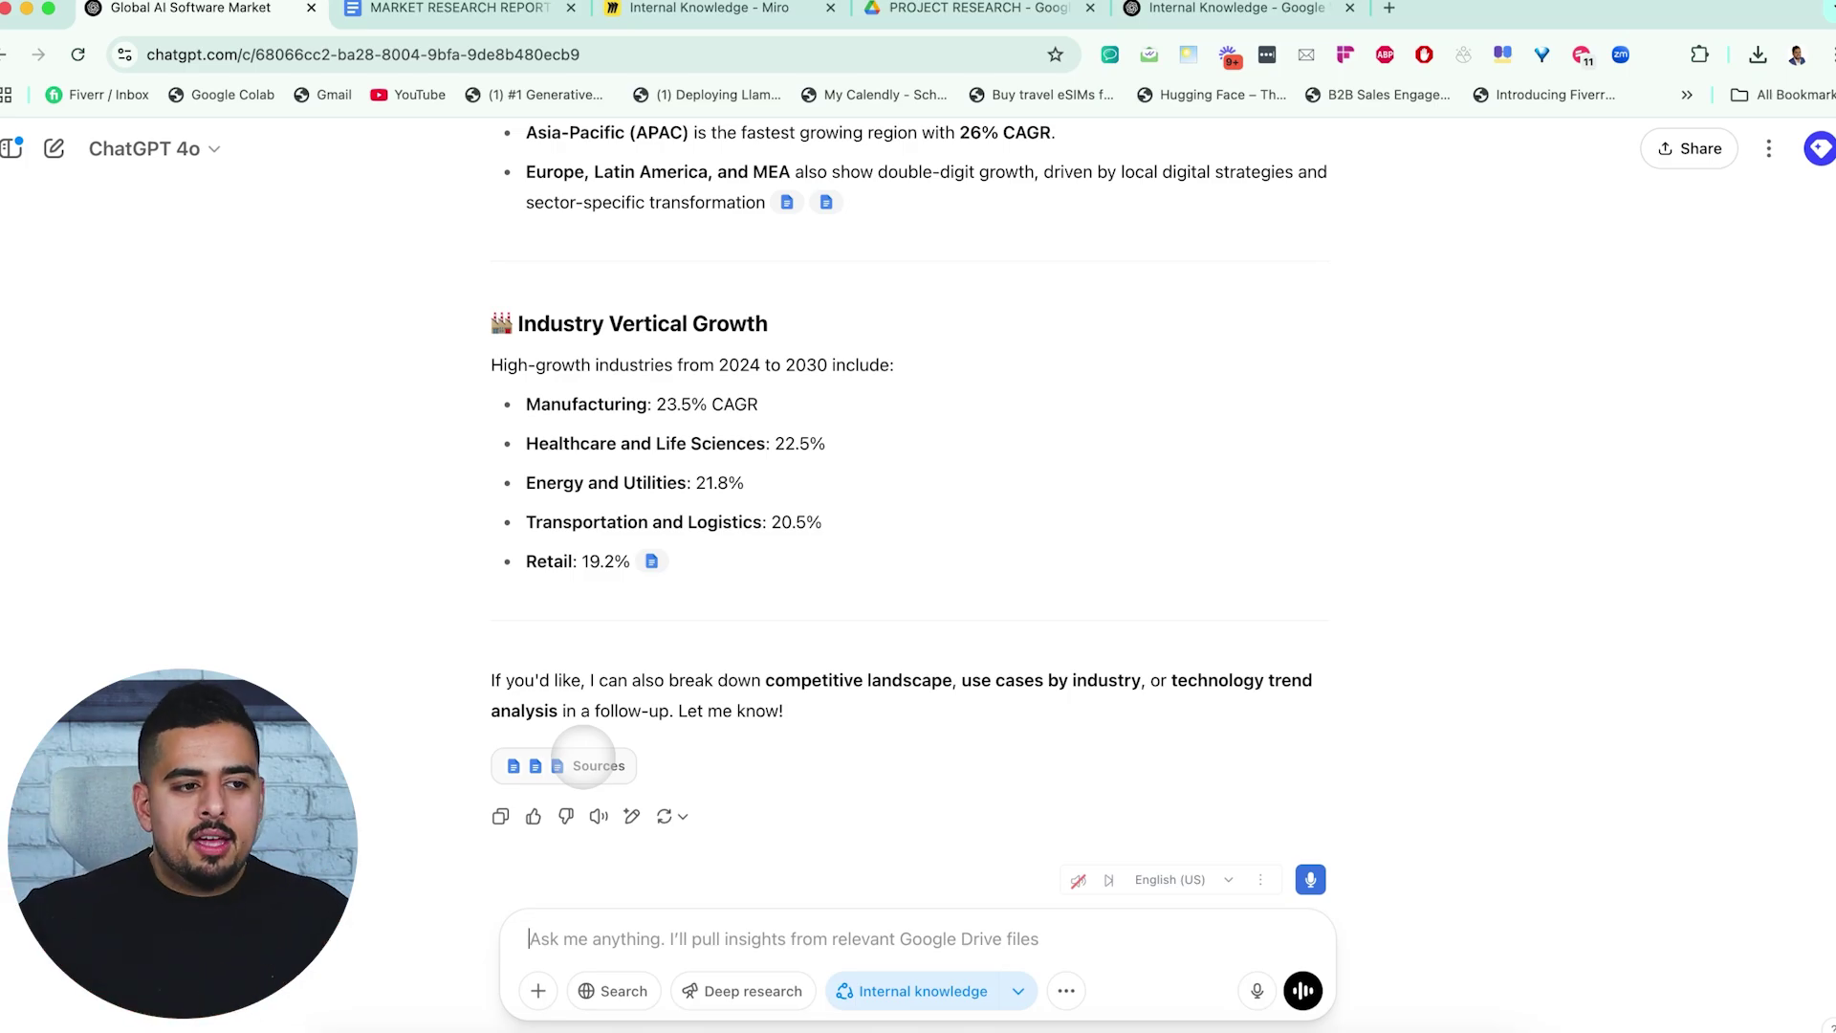
left_click(585, 765)
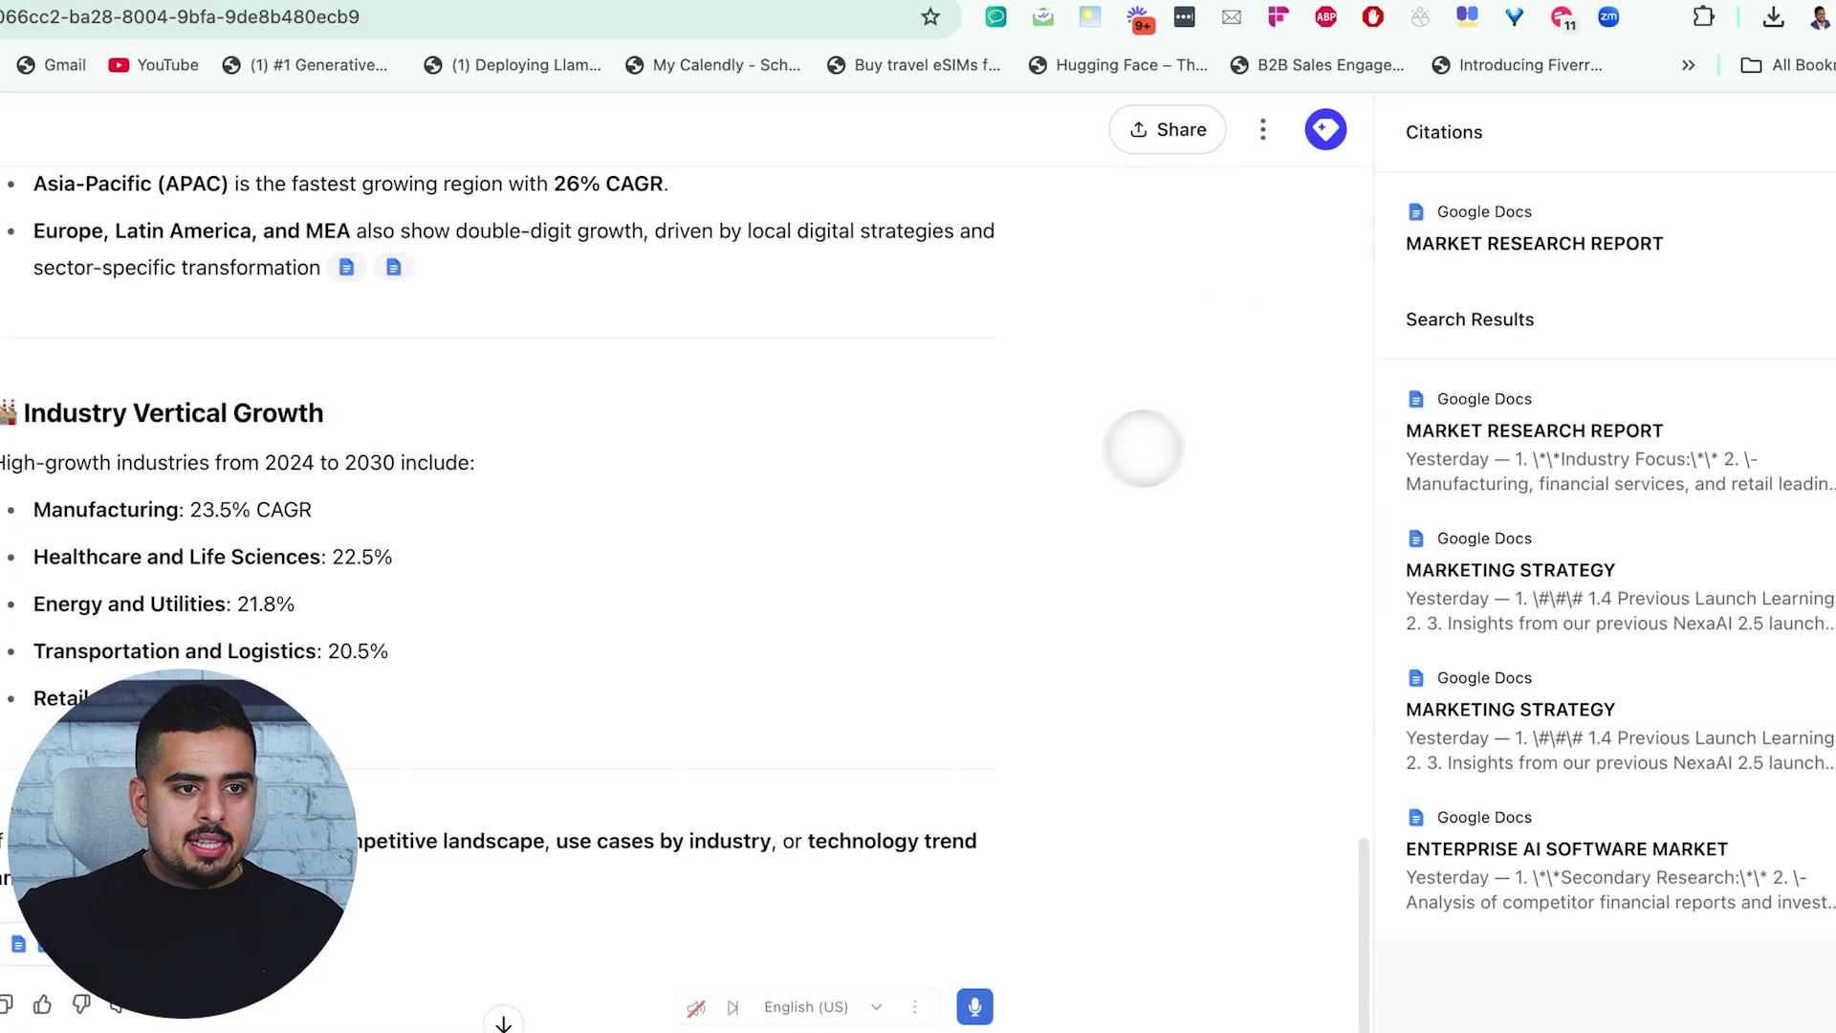
Scroll back up to the answer's $6.8 billion (2020) to $15.8 billion (2024) market sizes.
scroll(1144, 448, "up", 15)
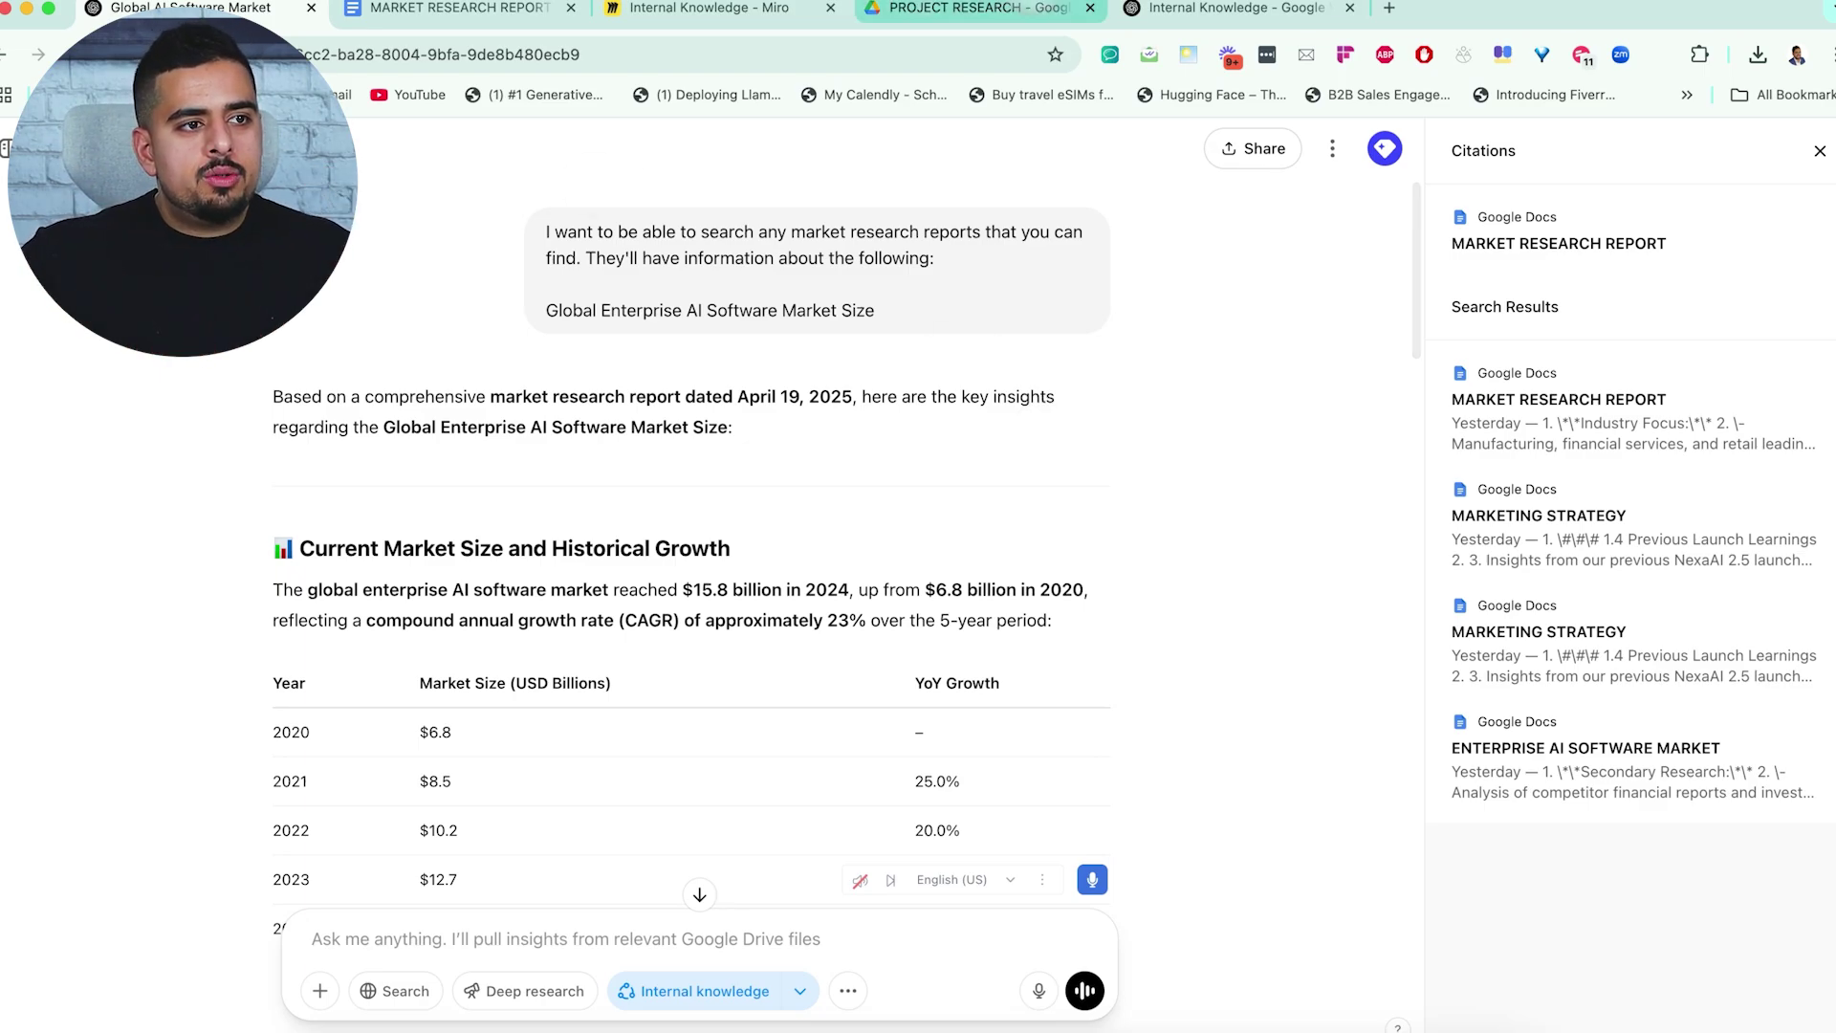
Open the Internal Knowledge Miro board and pan to the Drive connector settings and file types.
left_click(709, 8)
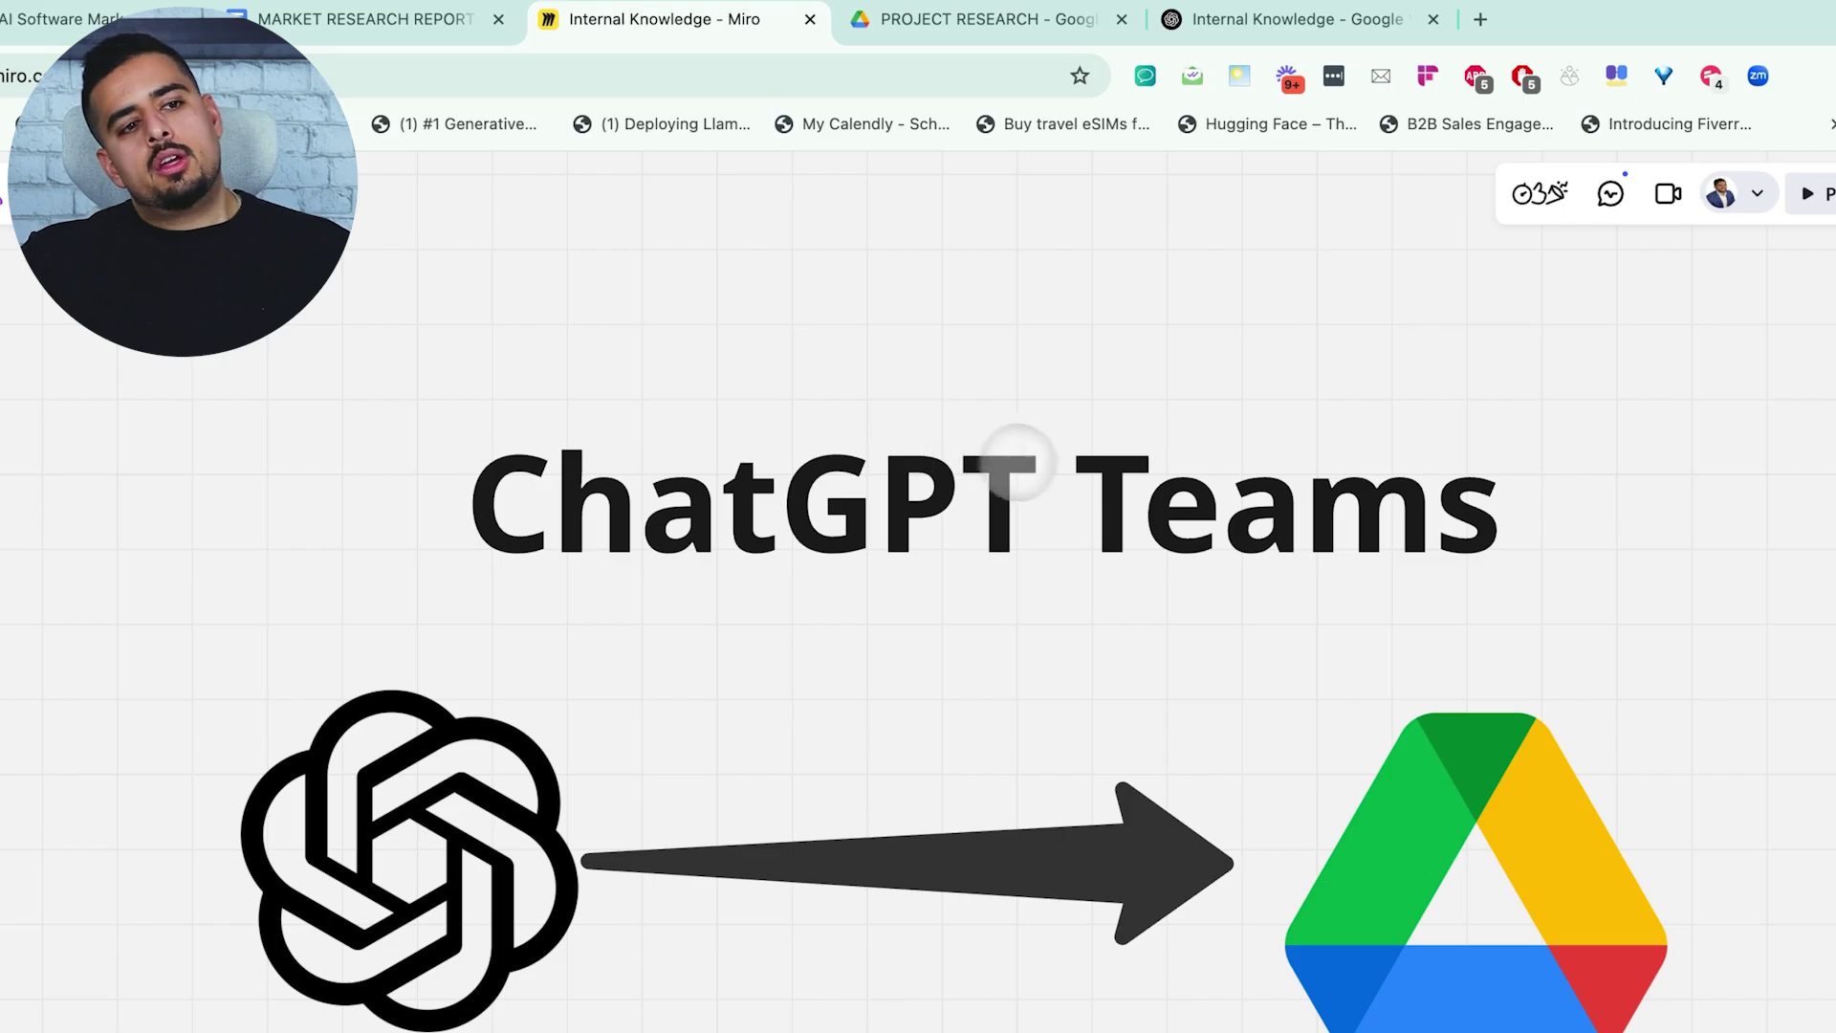
scroll(1195, 576, "down", 5)
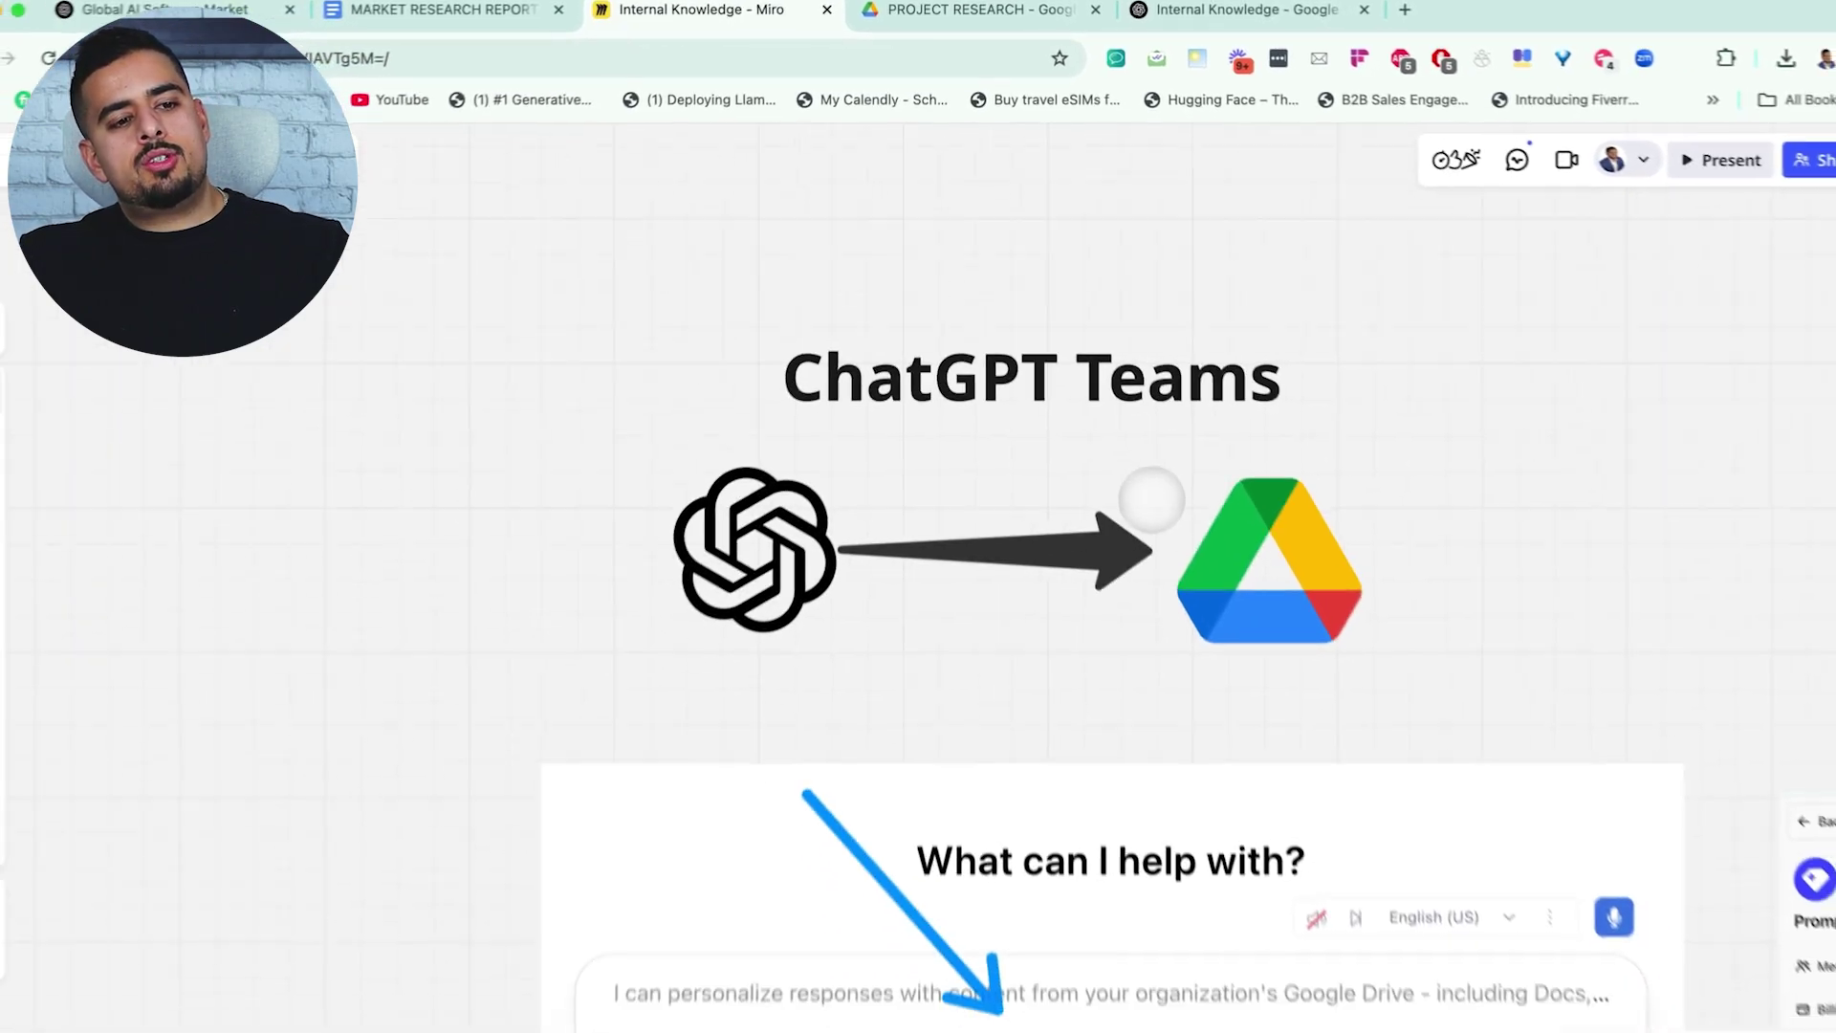
scroll(1152, 499, "down", 10)
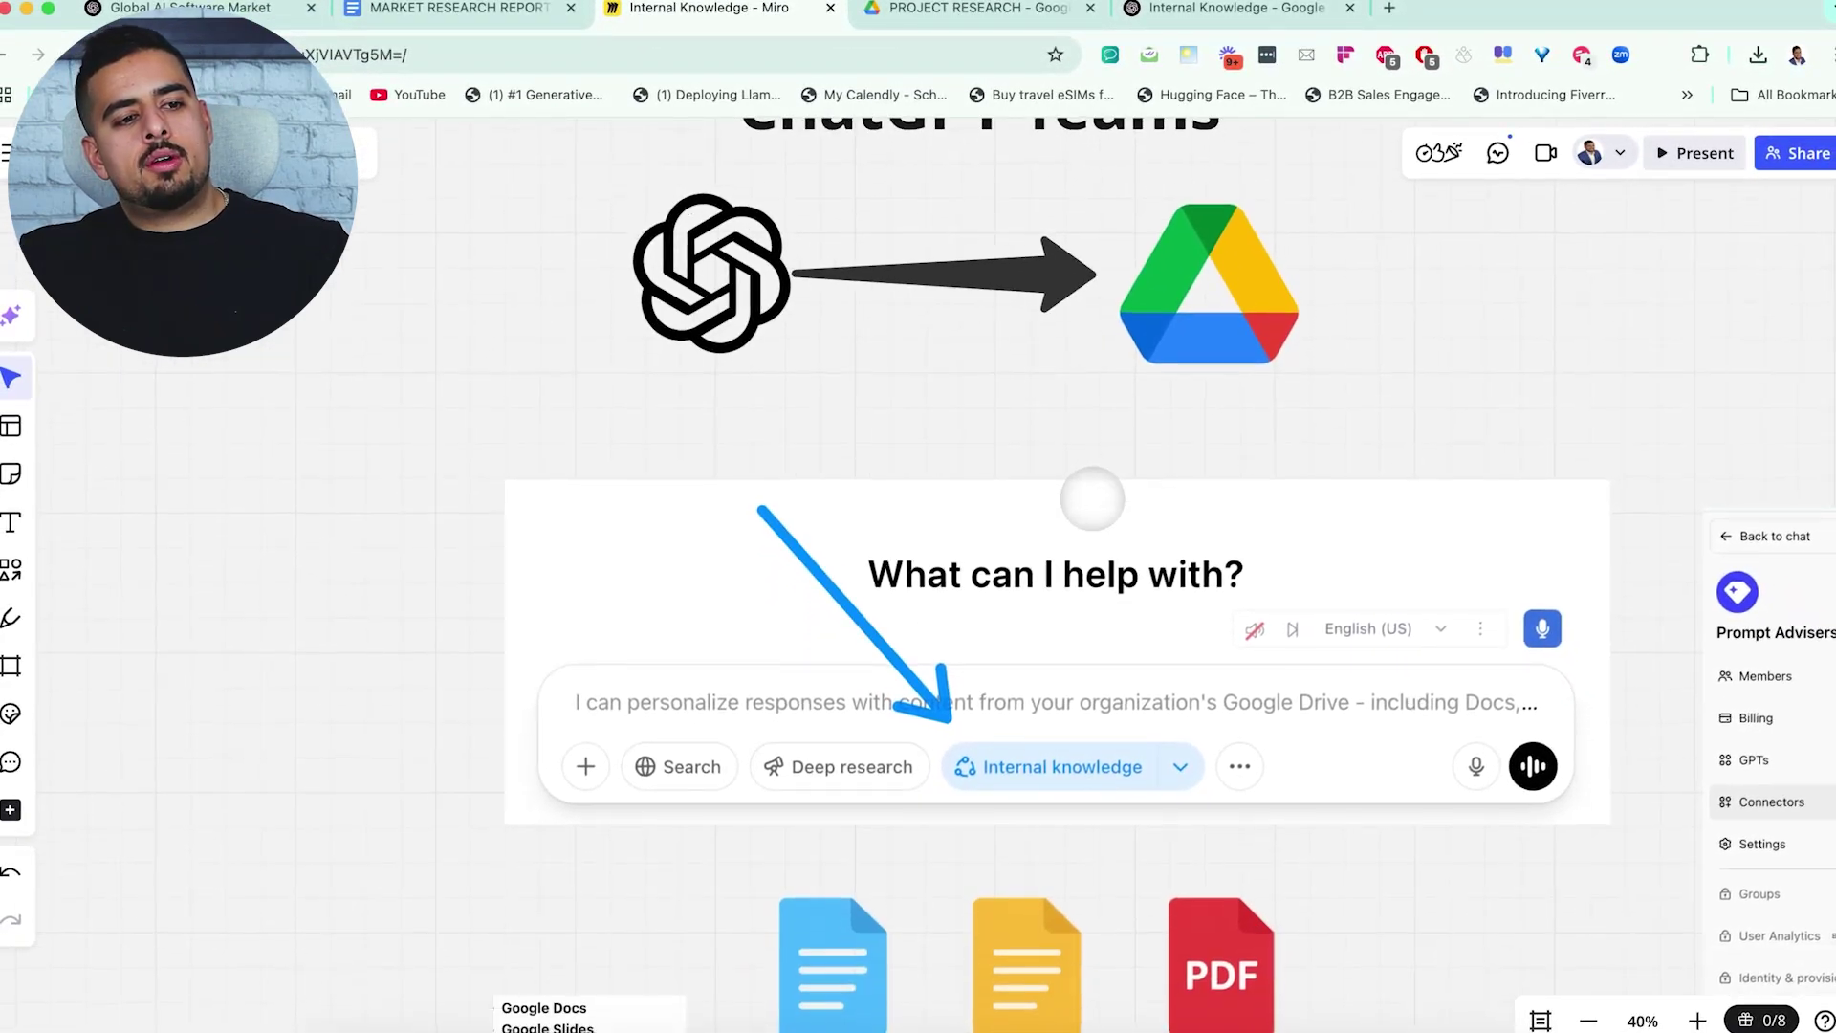
scroll(1087, 492, "right", 10)
scroll(1081, 508, "right", 10)
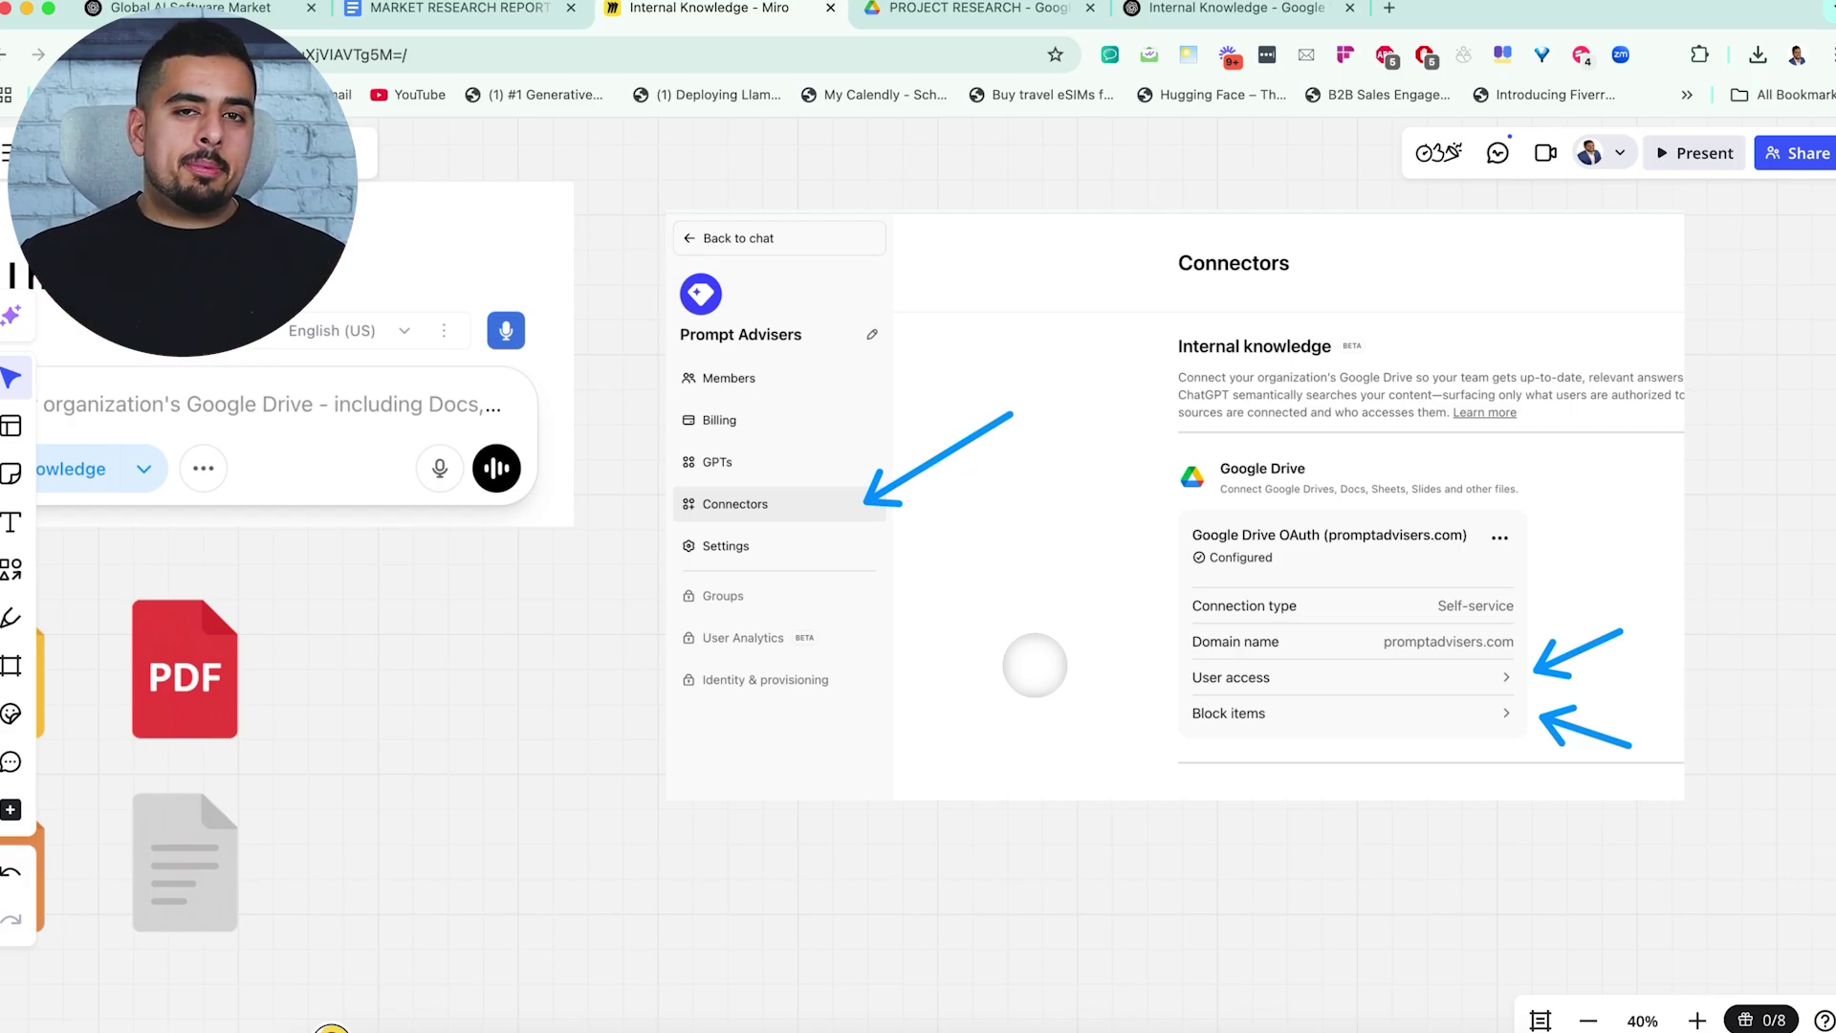
scroll(1019, 681, "left", 10)
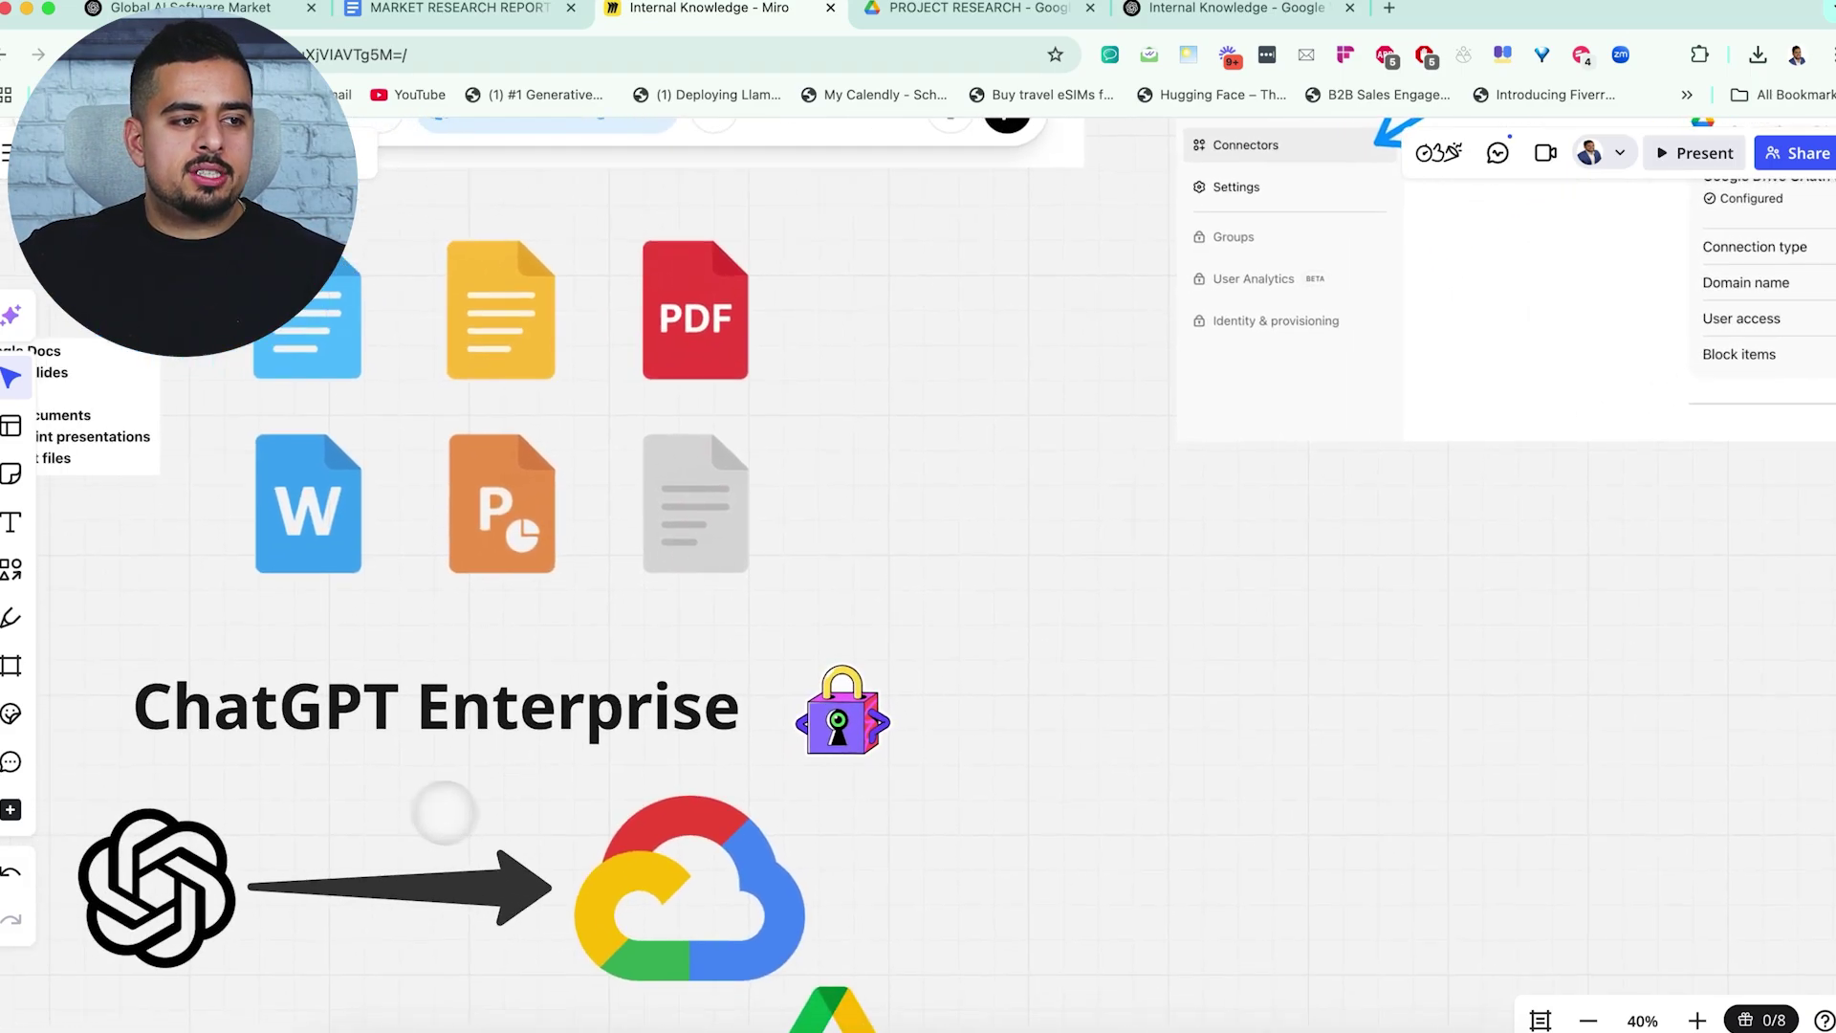
scroll(294, 776, "up", 5)
scroll(294, 775, "left", 5)
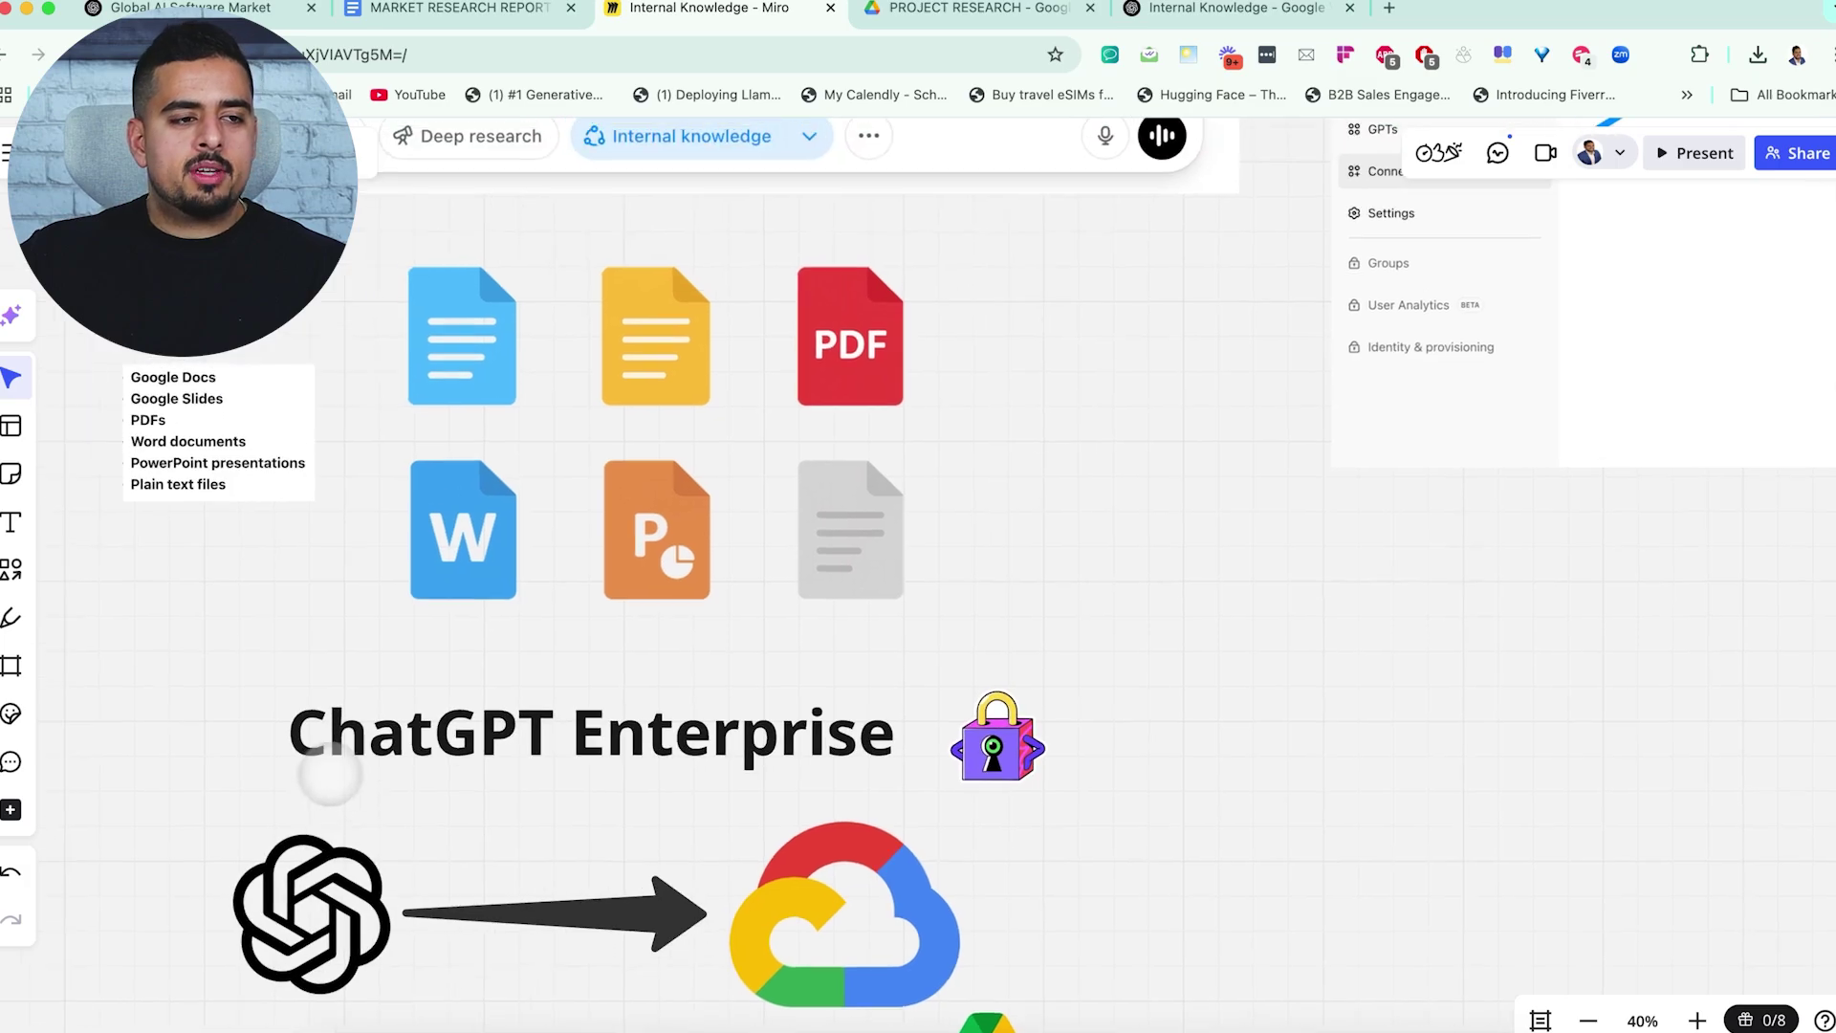
scroll(792, 542, "up", 5)
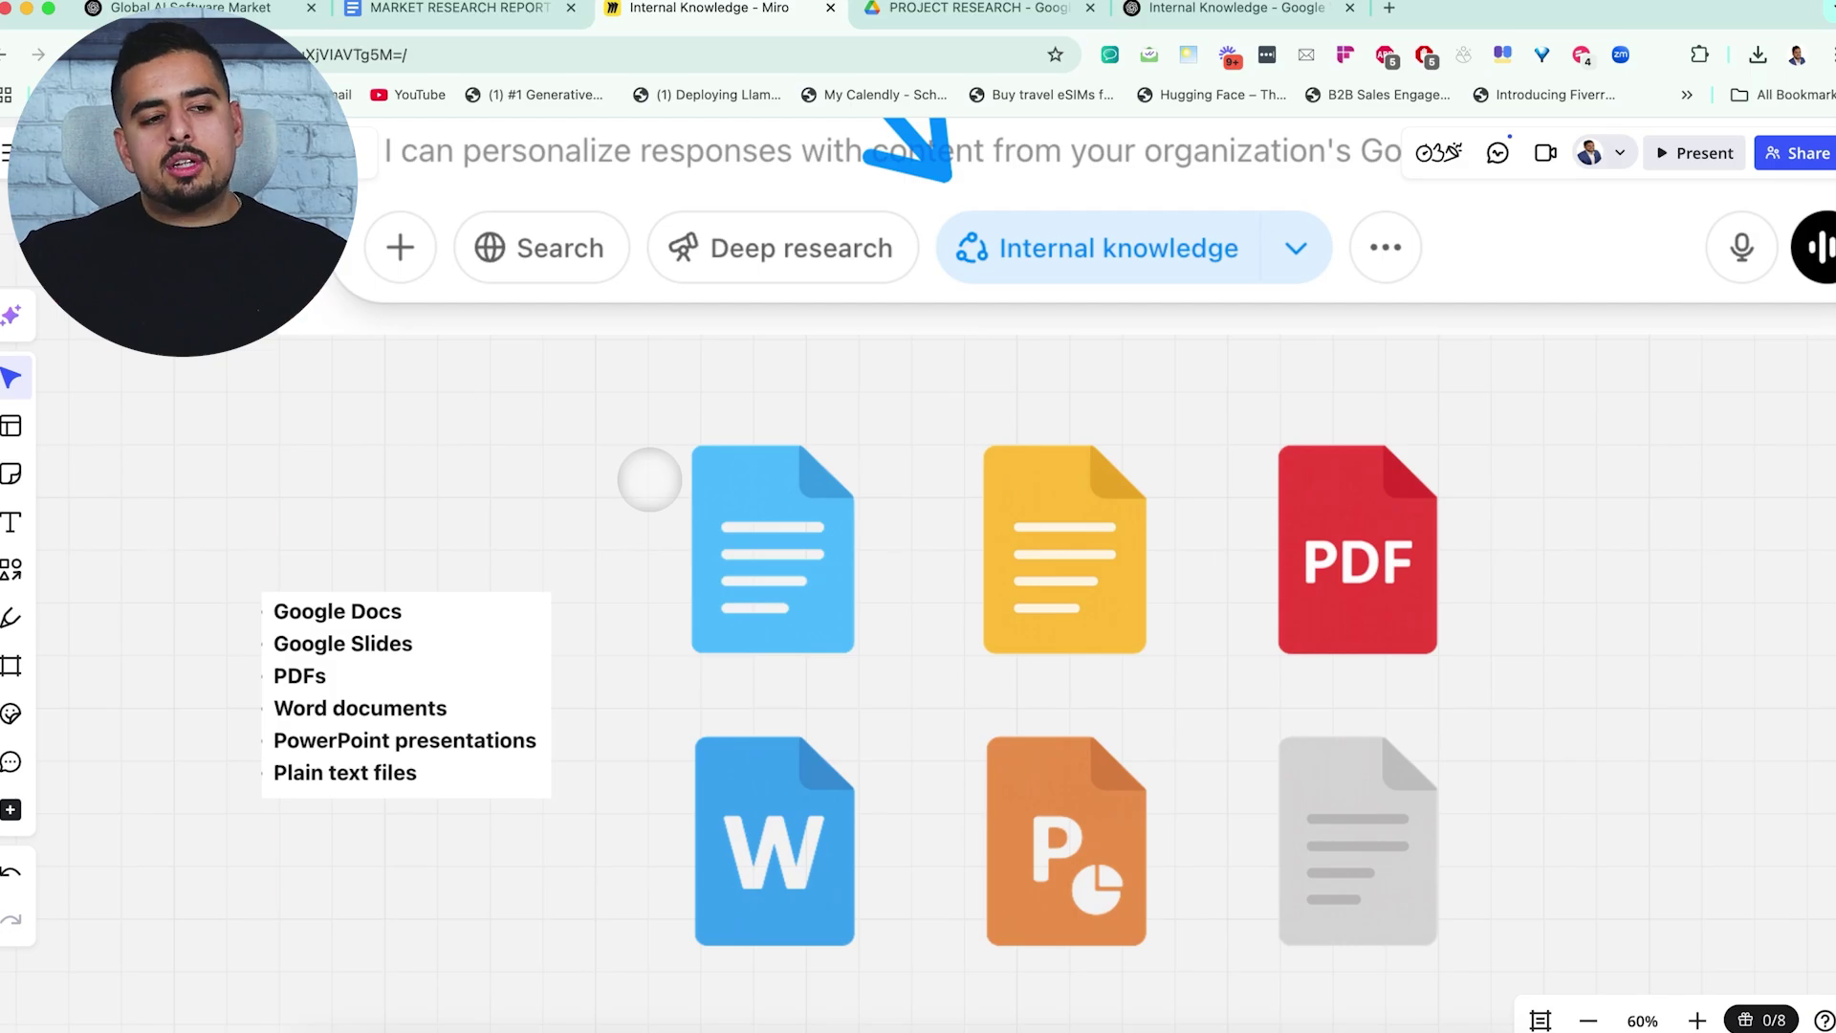
scroll(650, 478, "up", 2)
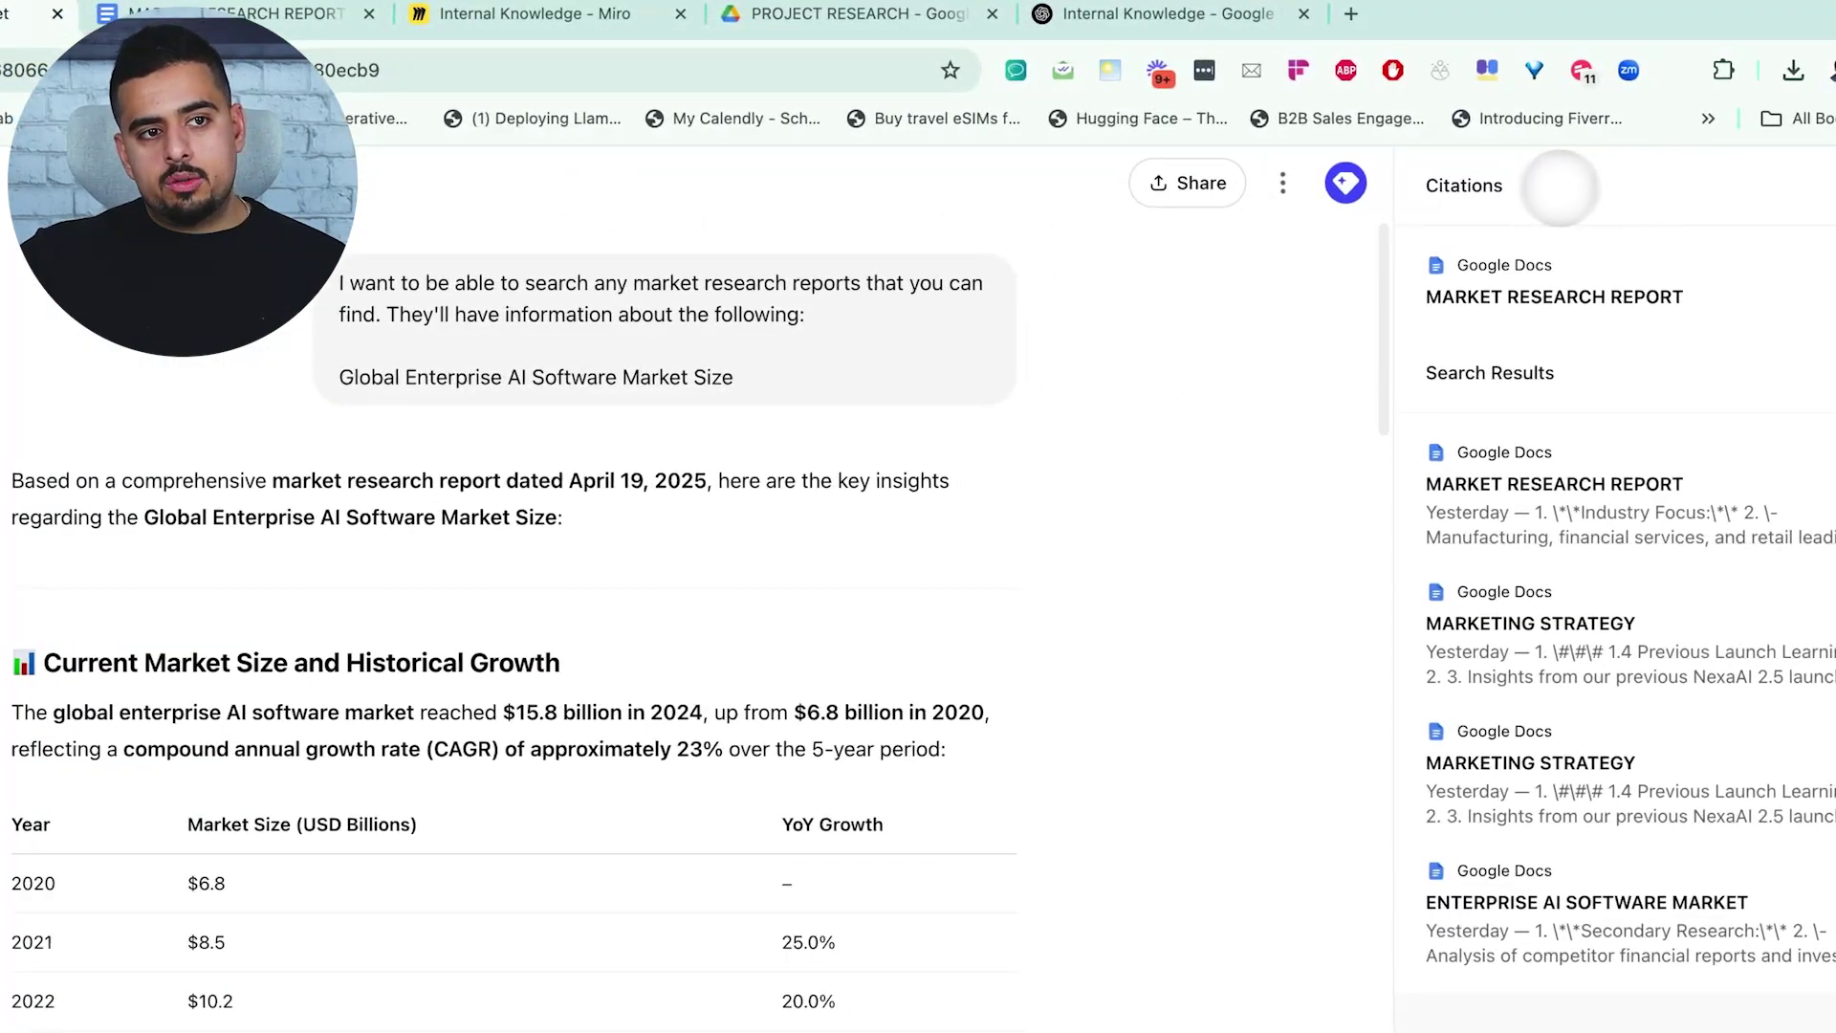
Go to Manage workspace > Connectors and view Google Drive's user access list.
left_click(1345, 181)
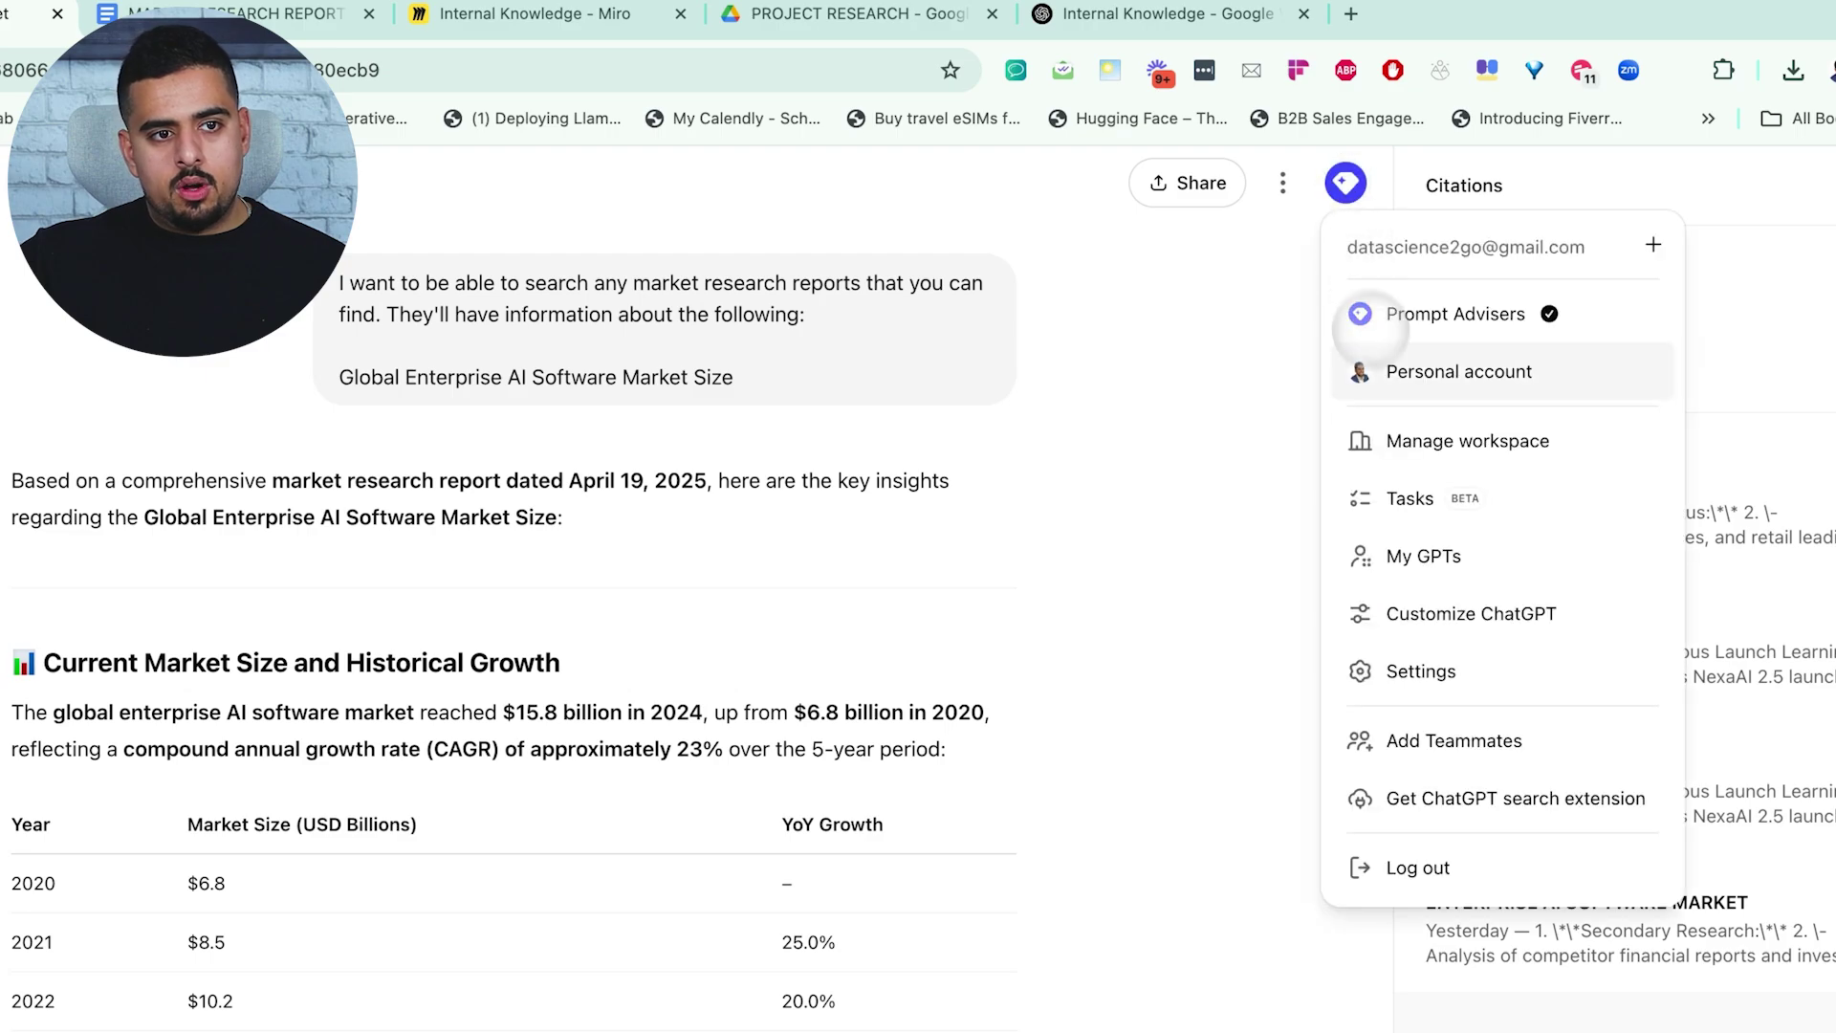
left_click(1385, 445)
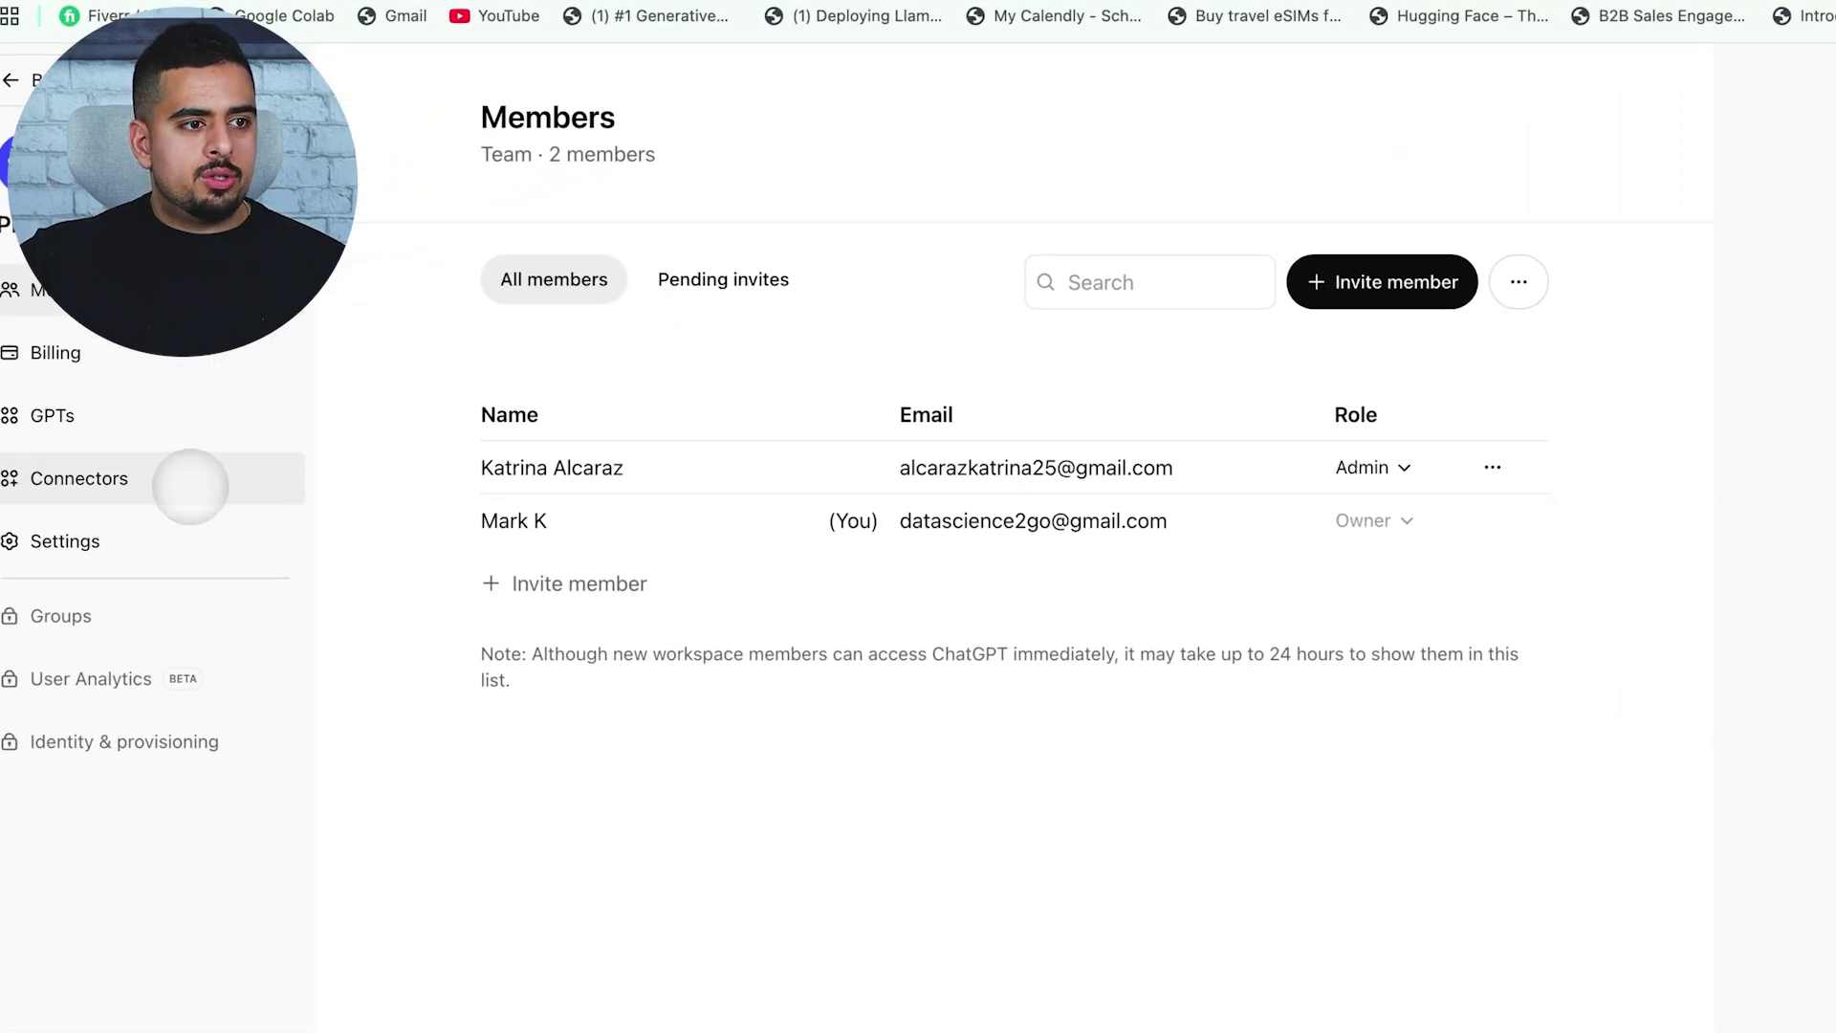
left_click(190, 486)
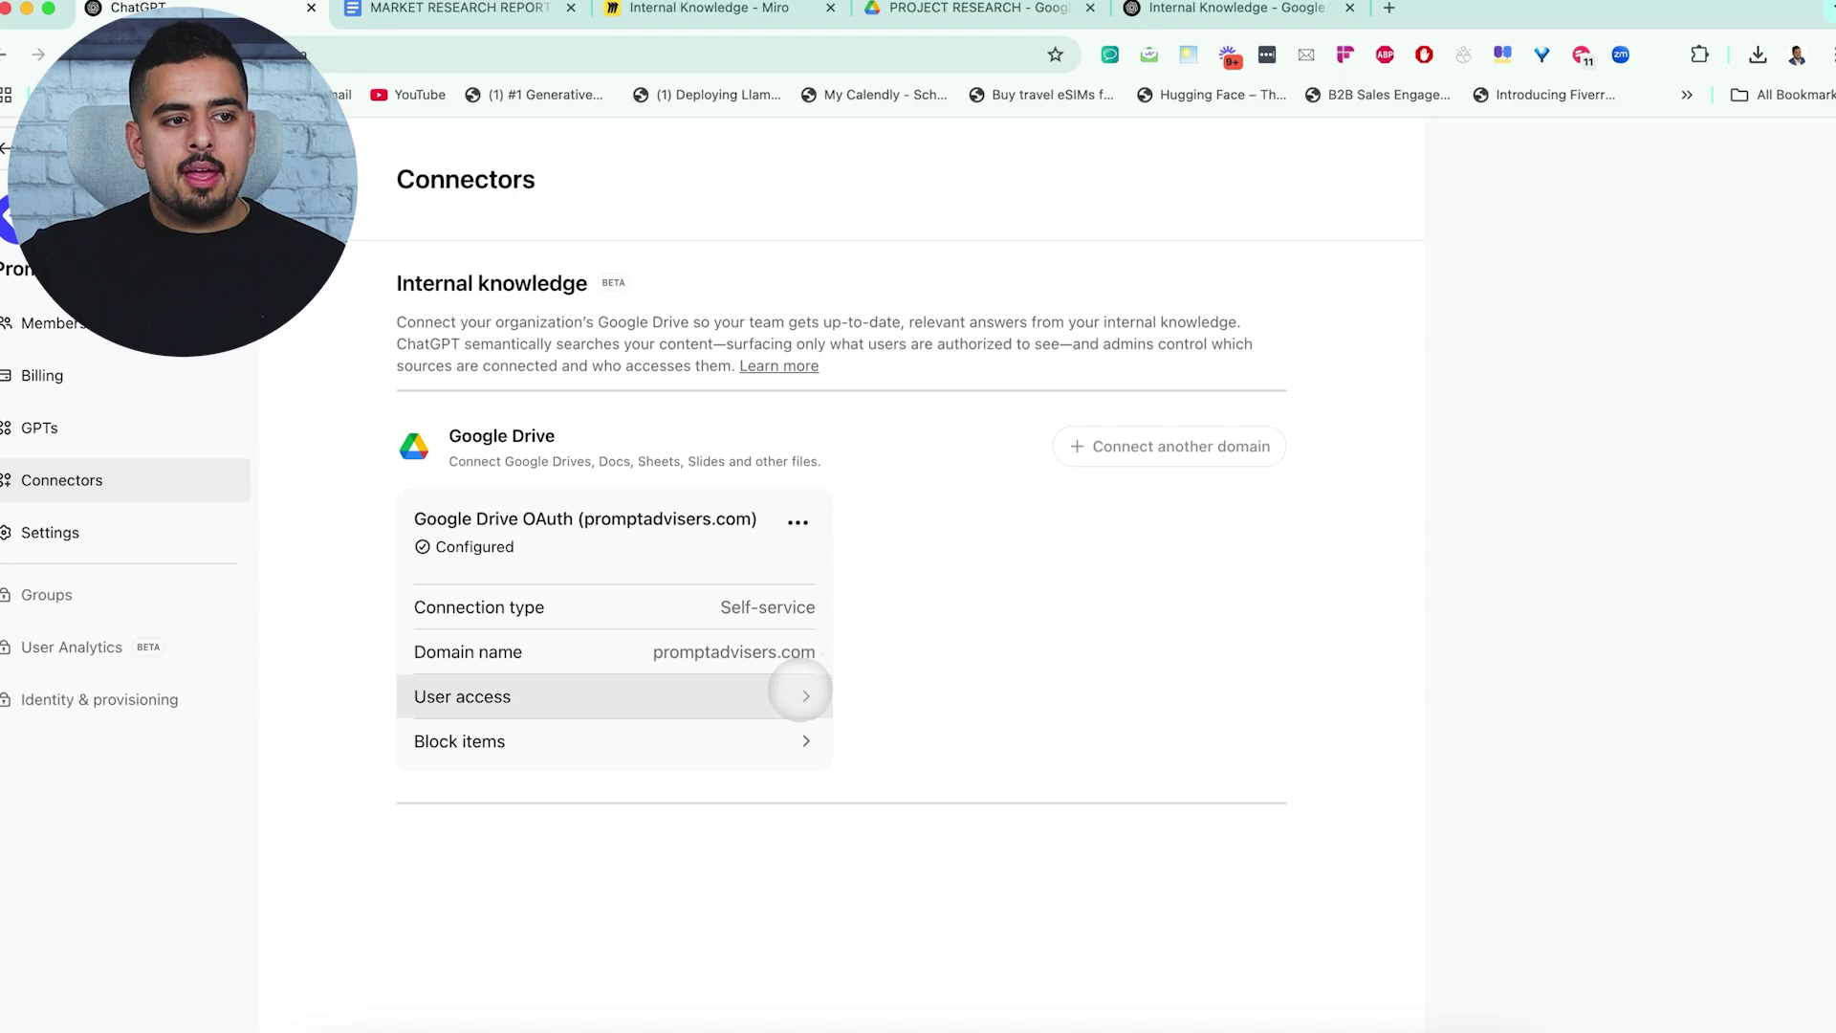
left_click(799, 695)
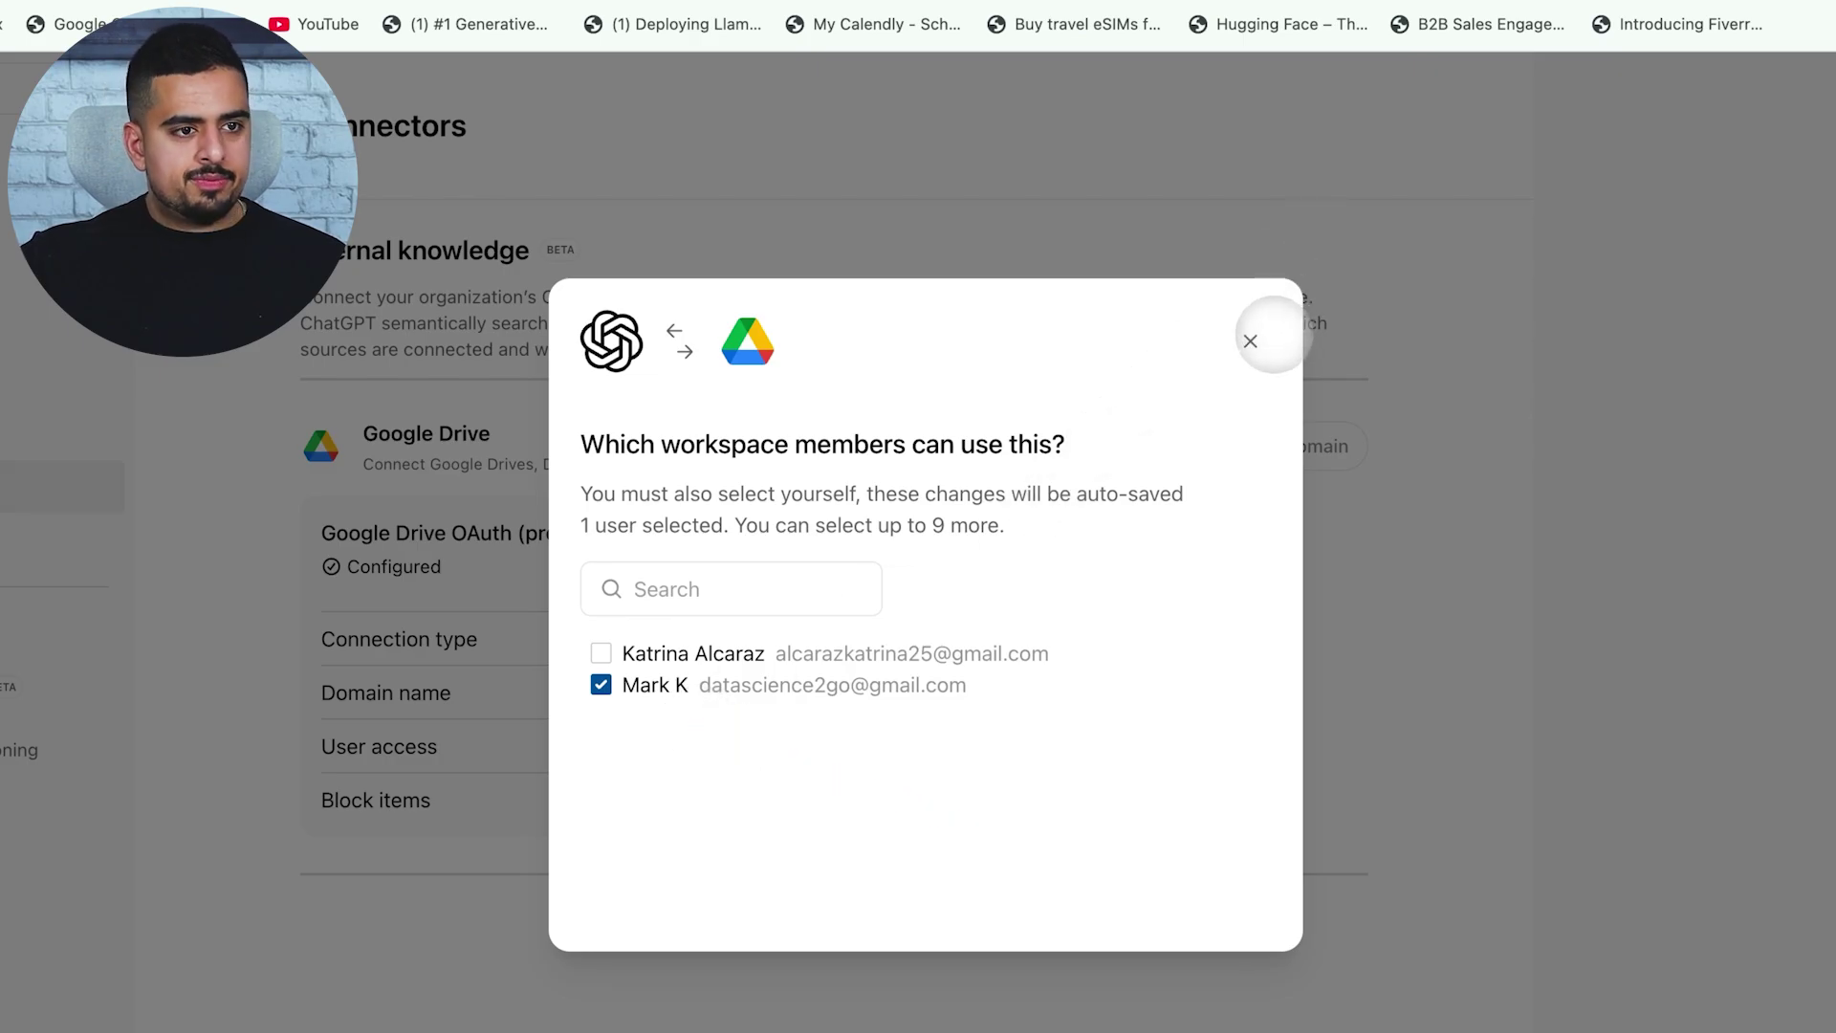
Close user access, then review Google Drive's Block items dialog without blocking anything.
left_click(1250, 341)
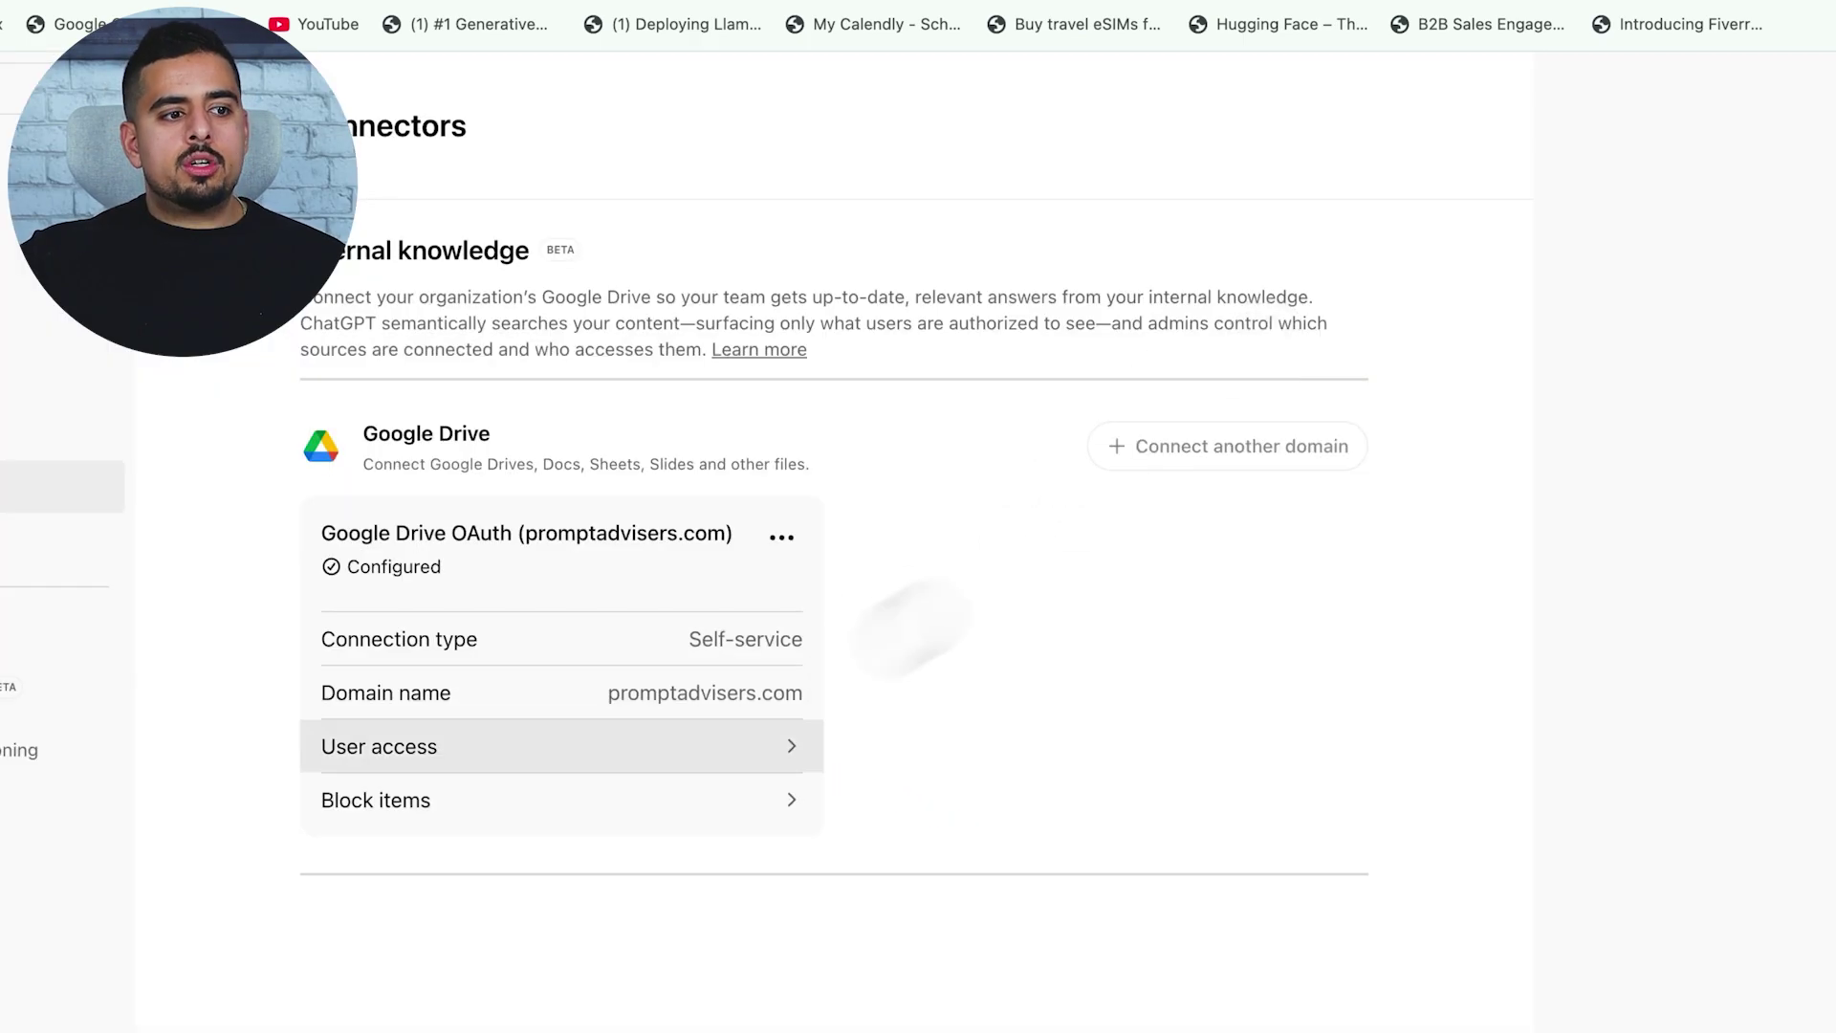
left_click(574, 794)
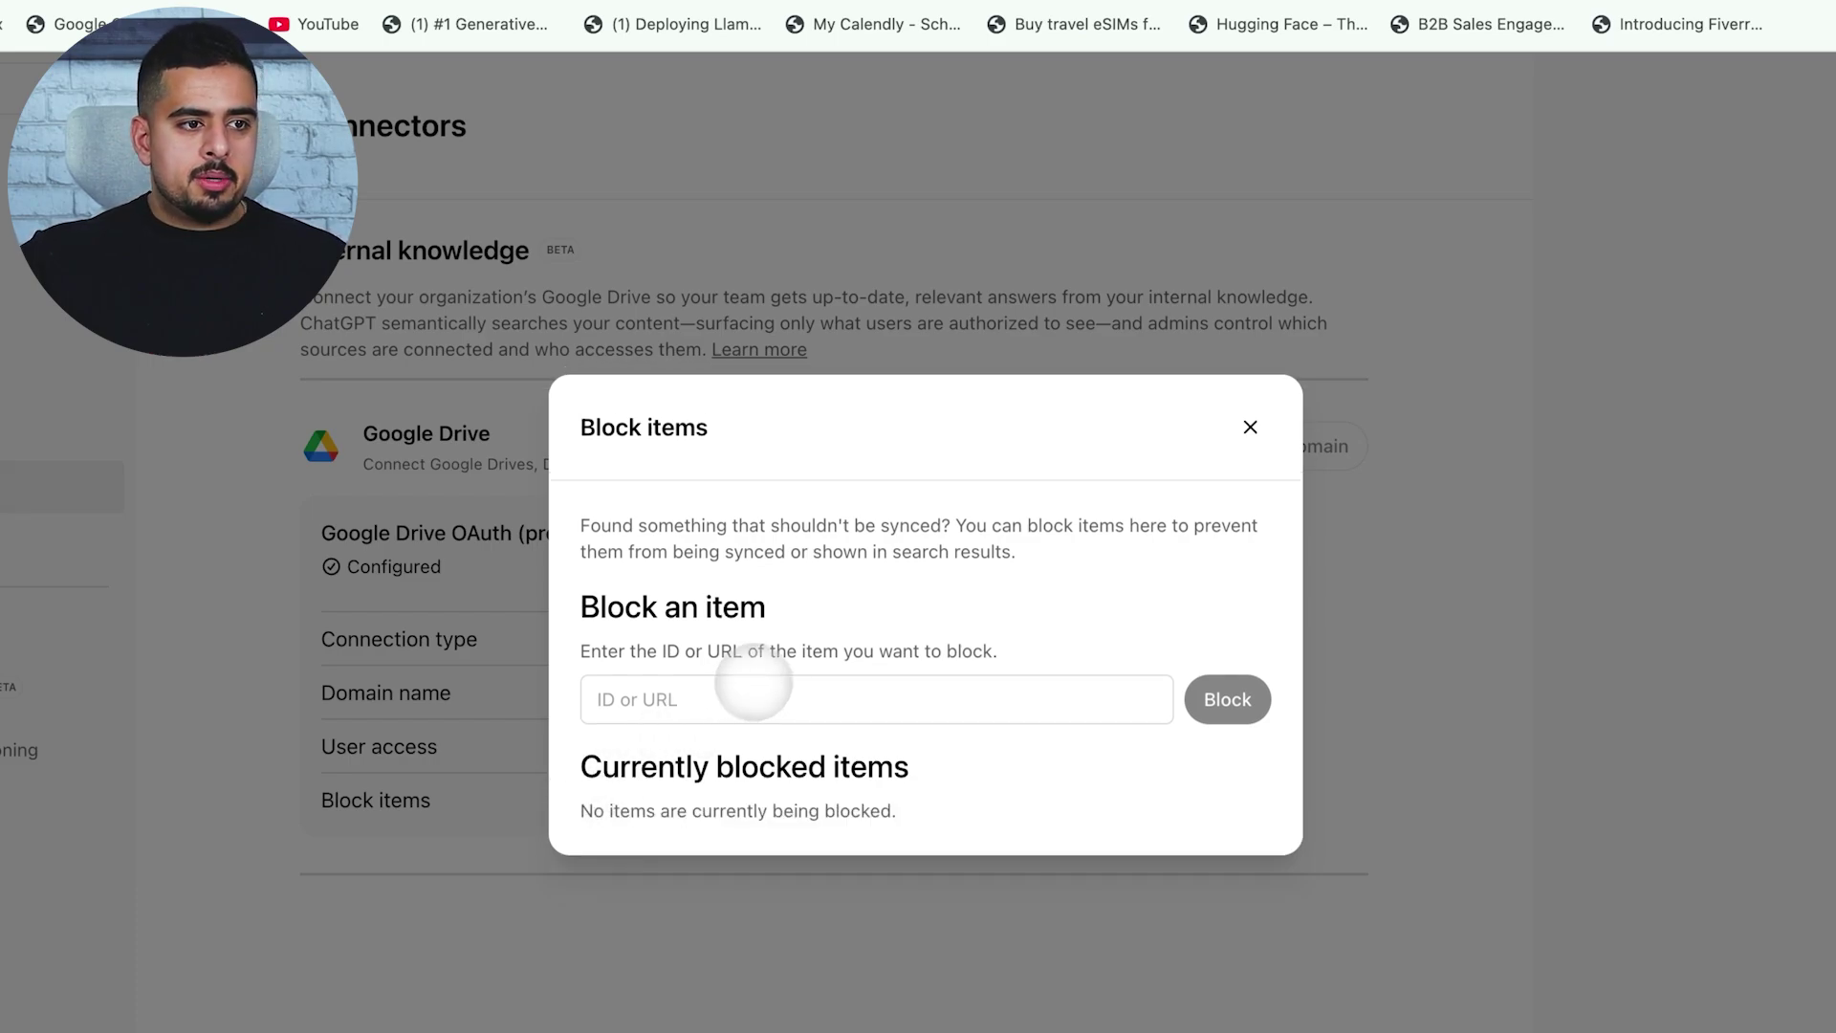
left_click_drag(1113, 612, 626, 572)
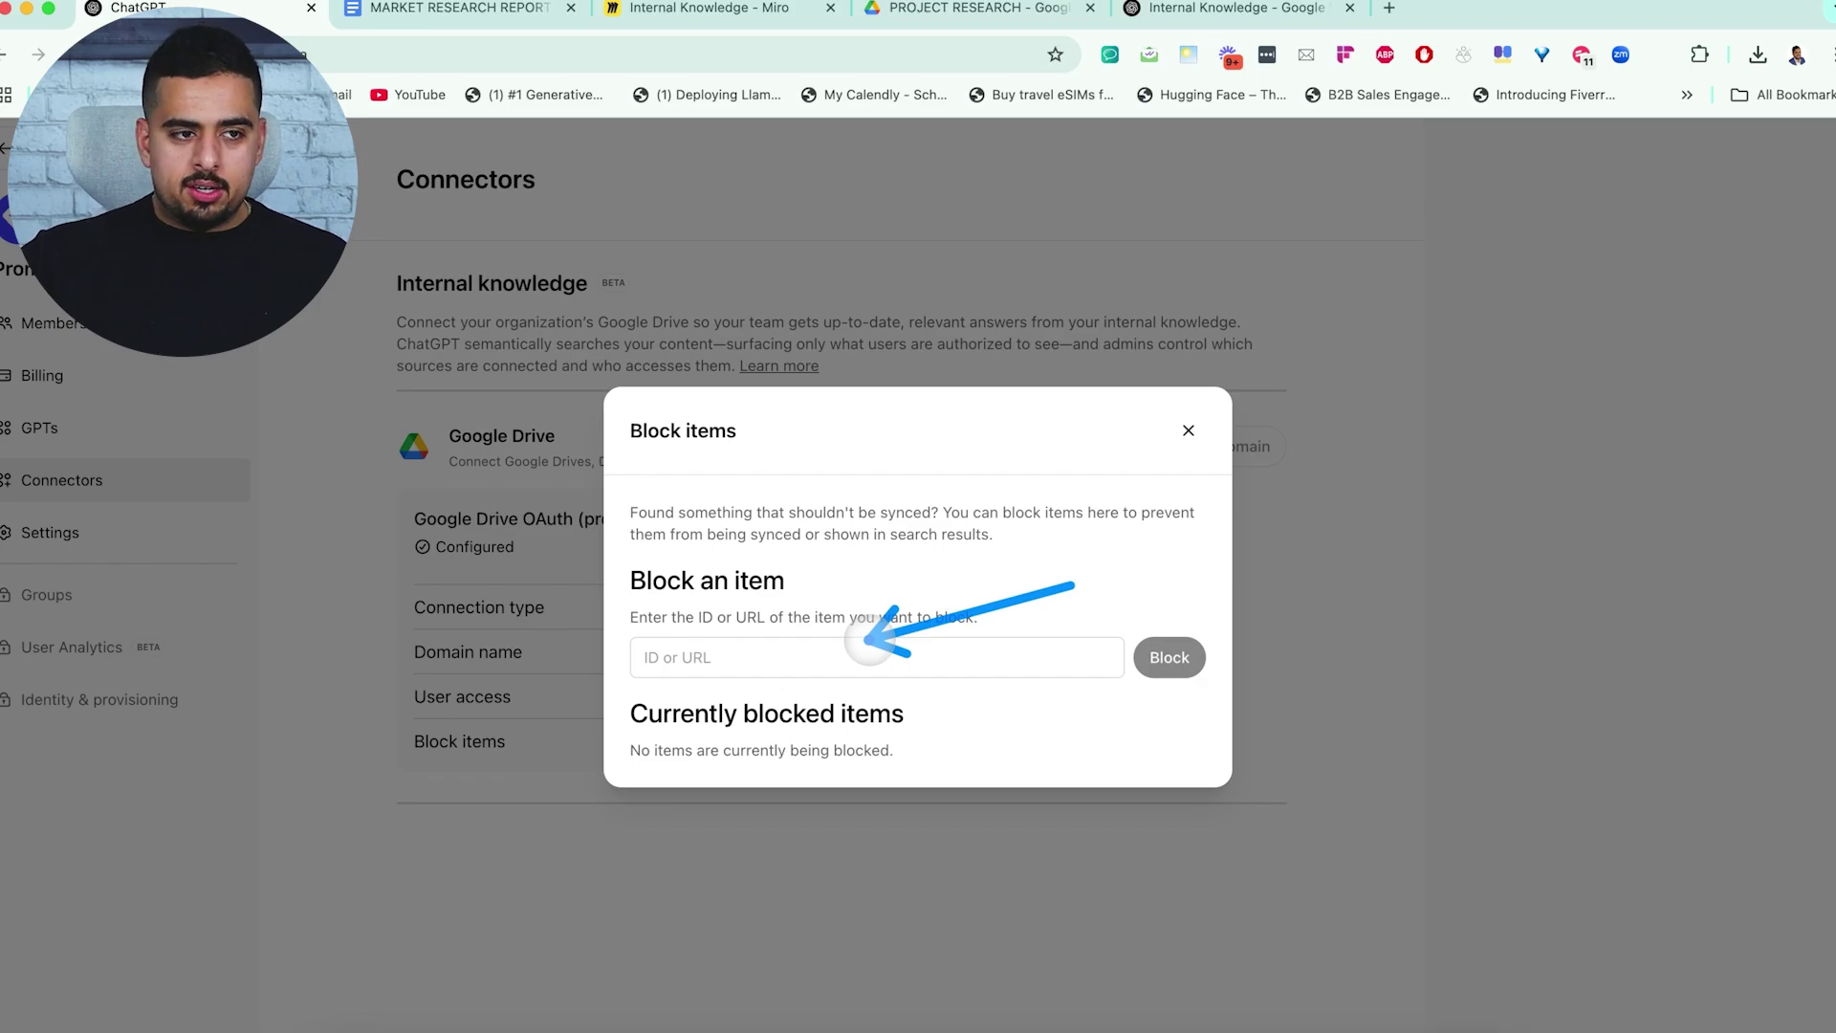
left_click(361, 452)
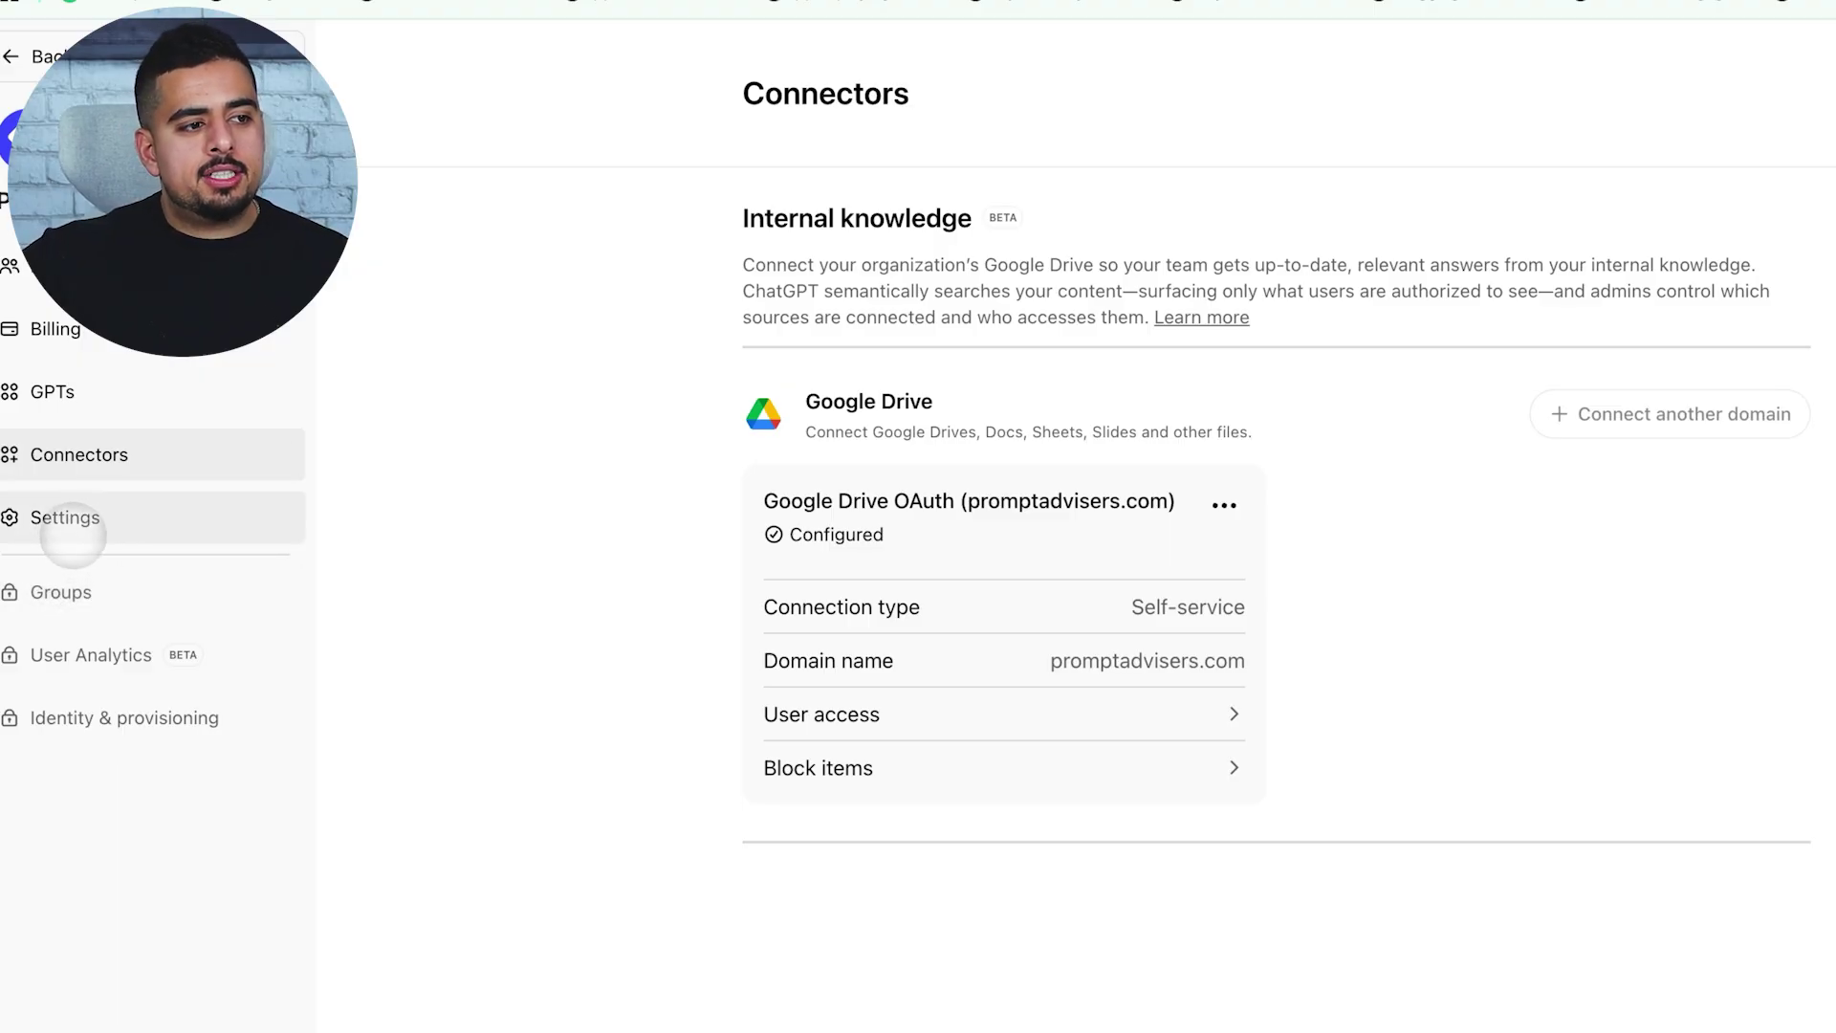
Open workspace Settings and scroll to Connectors listing Google Drive and Microsoft OneDrive.
left_click(73, 535)
scroll(956, 606, "down", 12)
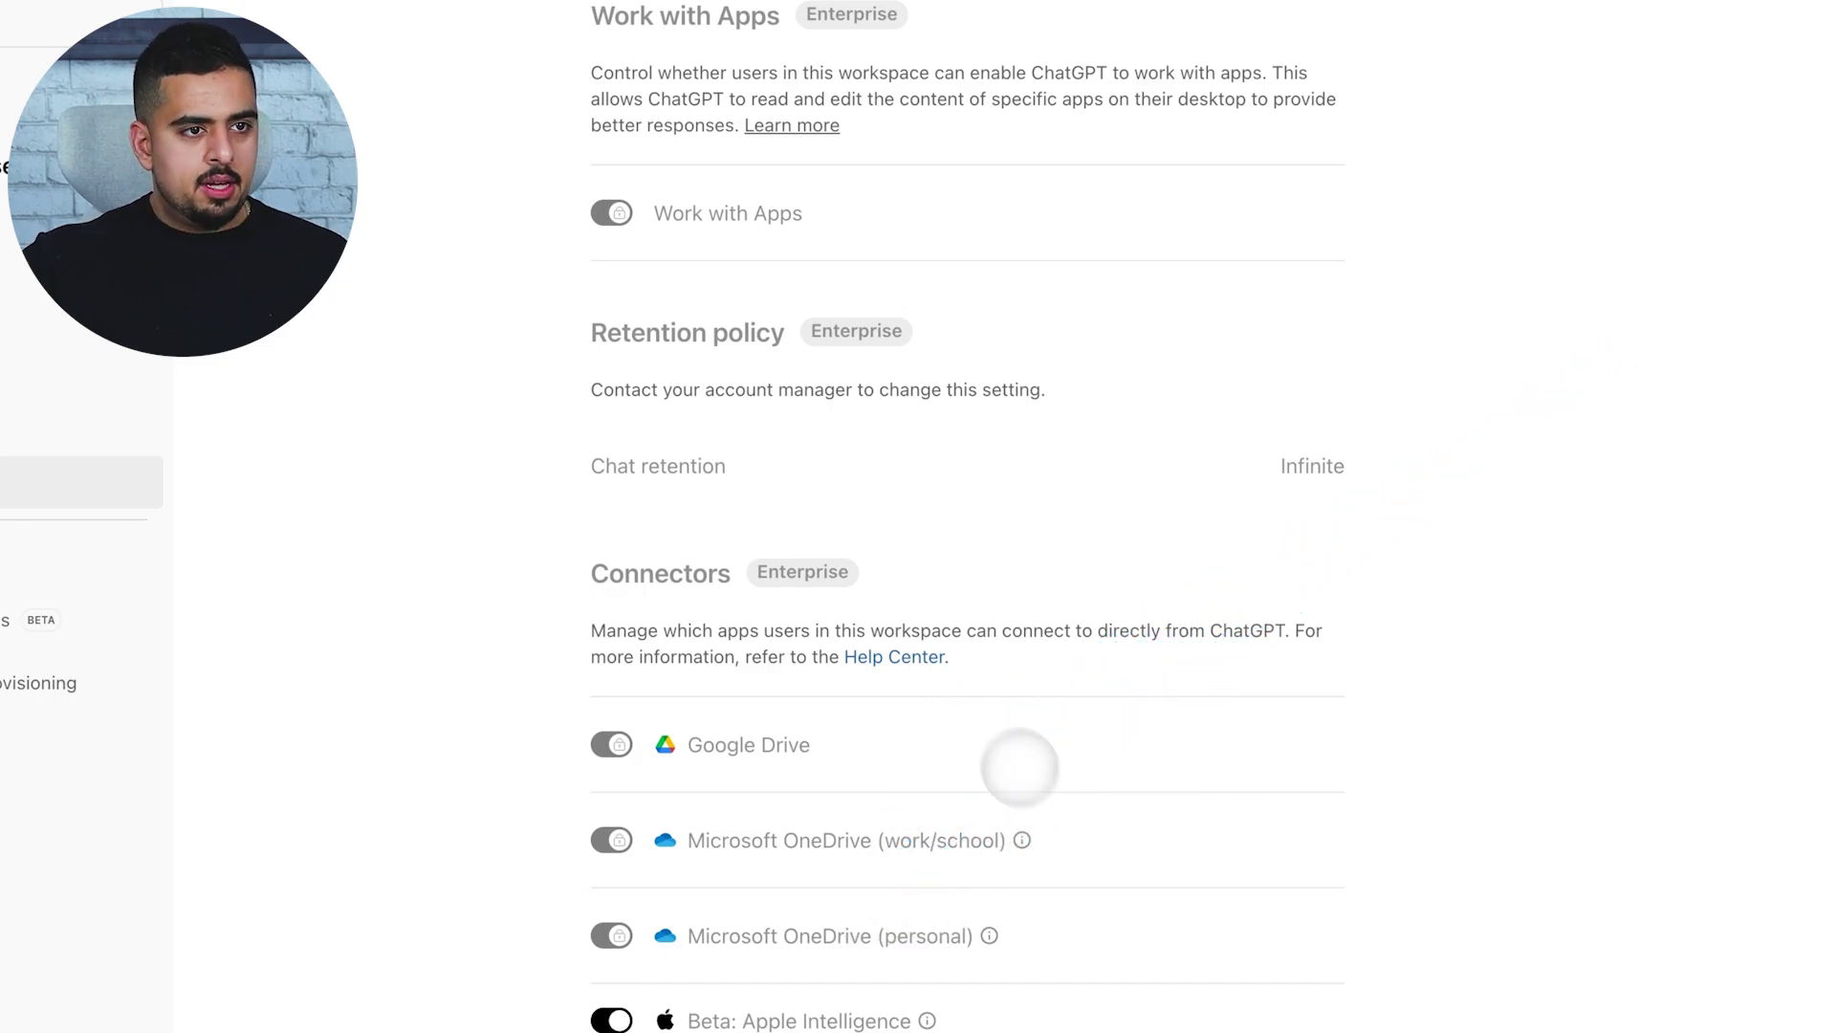
View the ChatGPT Enterprise diagram on the Internal Knowledge Miro board, then switch to the Admin-Managed Setup guide.
left_click(734, 28)
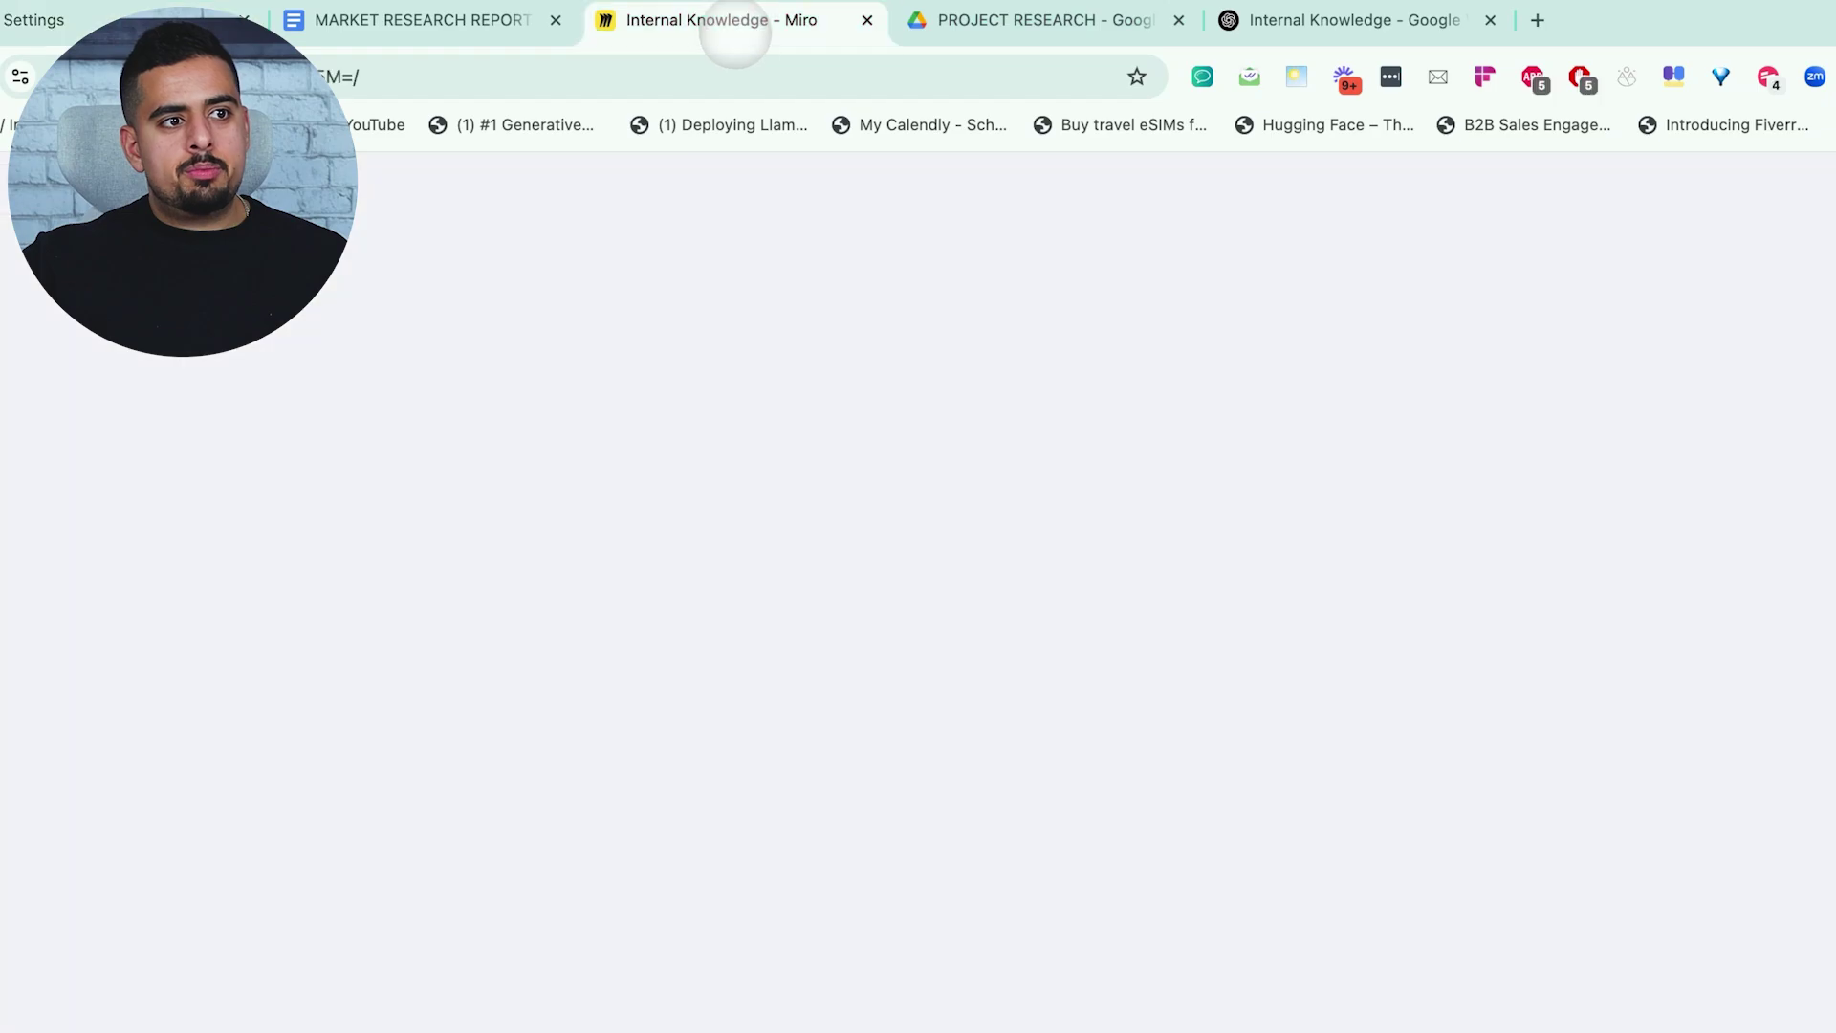
scroll(667, 577, "down", 10)
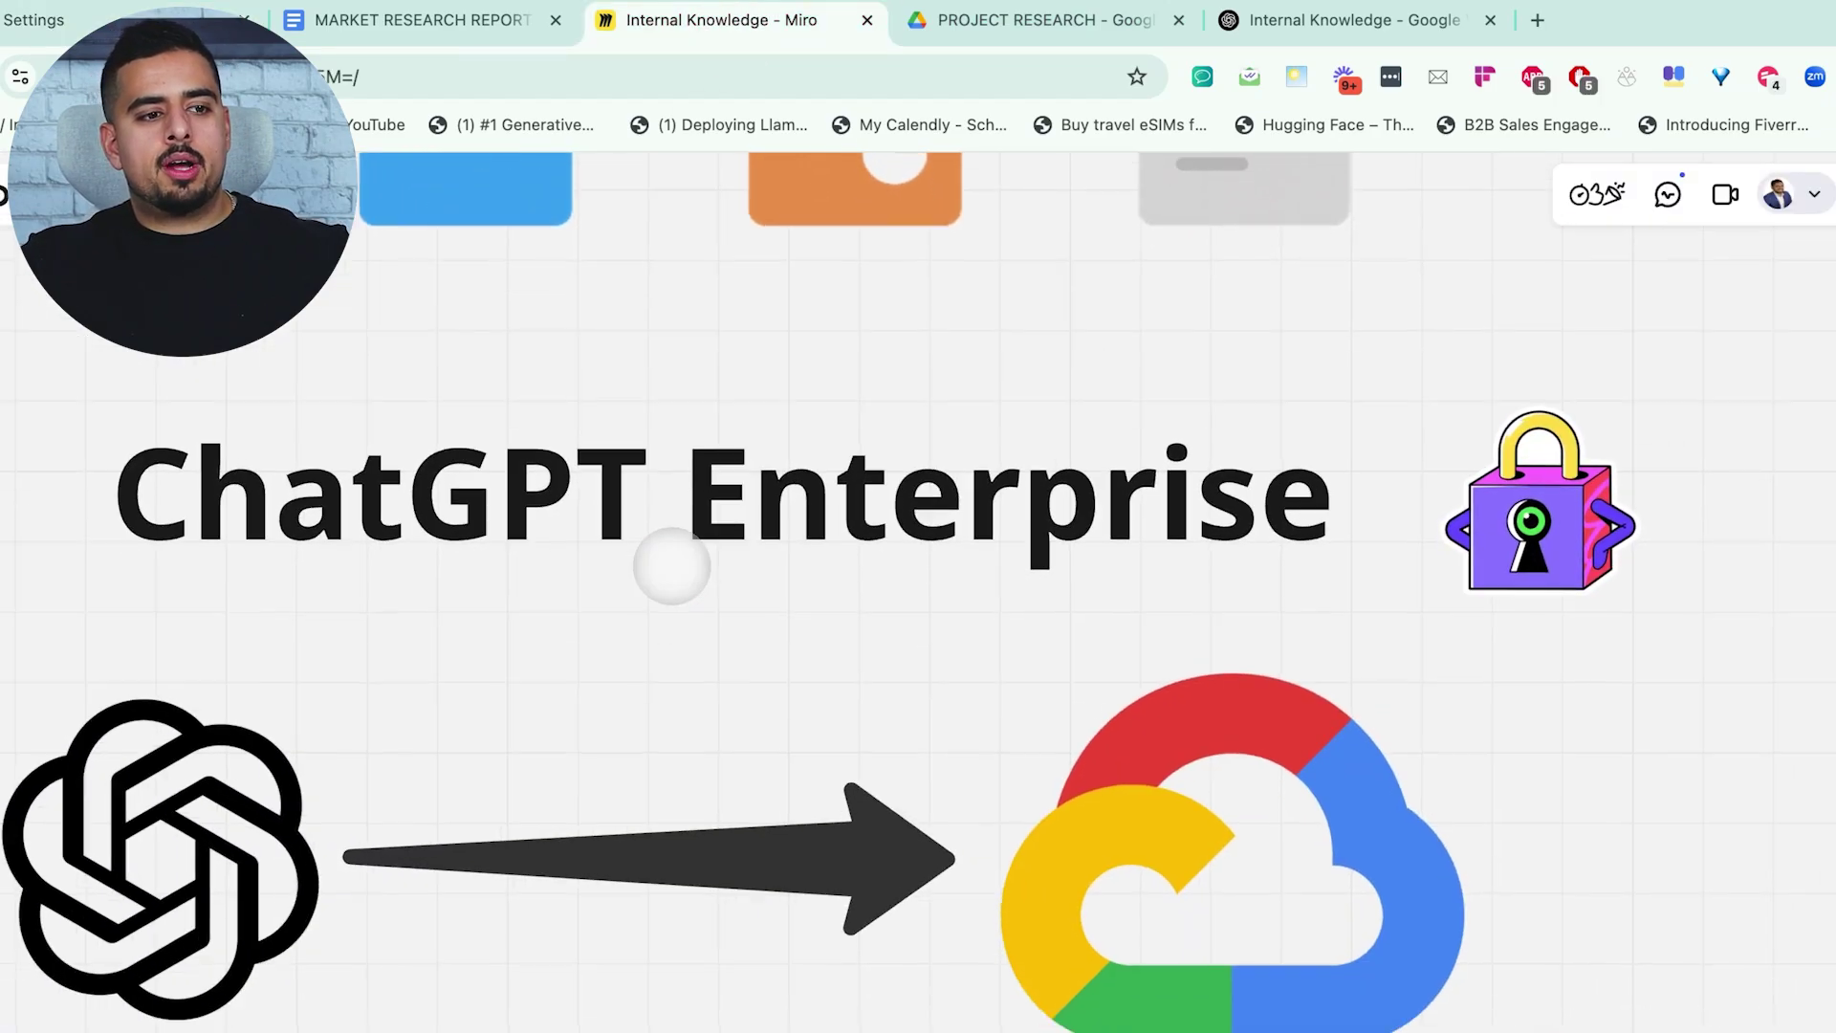
scroll(694, 475, "up", 2)
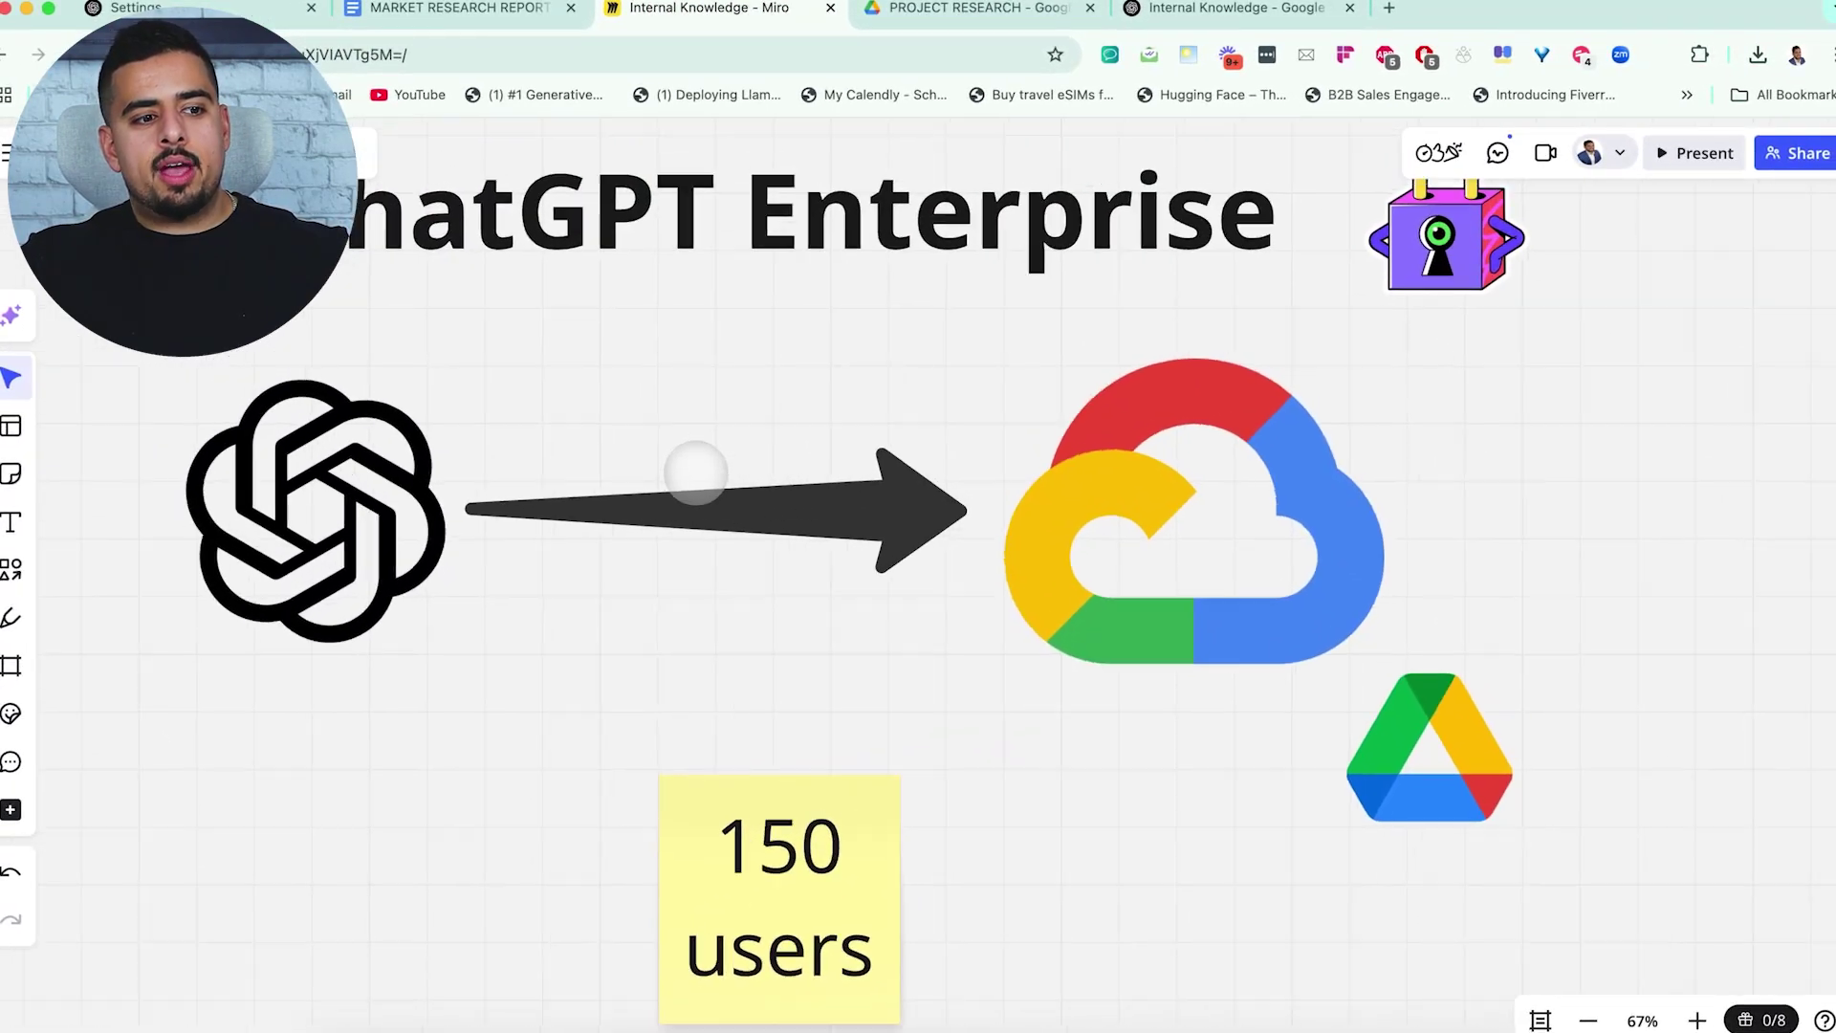
scroll(697, 472, "down", 3)
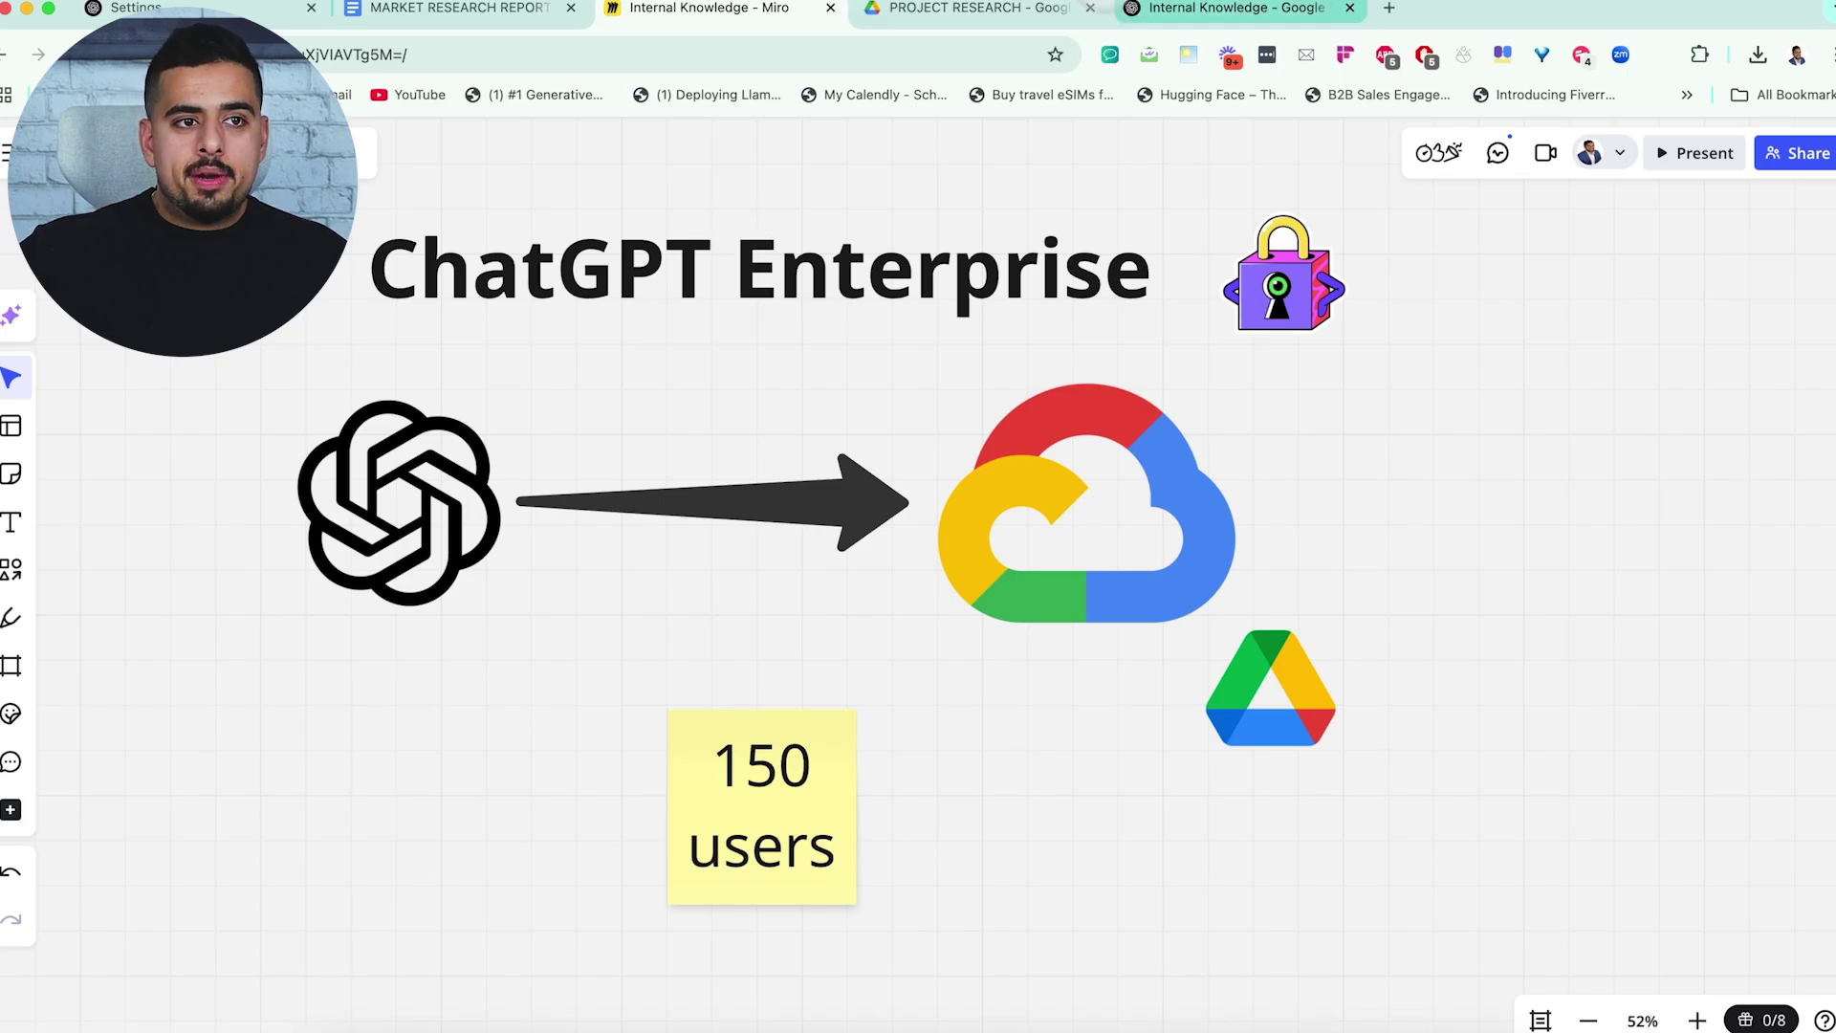
left_click(1234, 8)
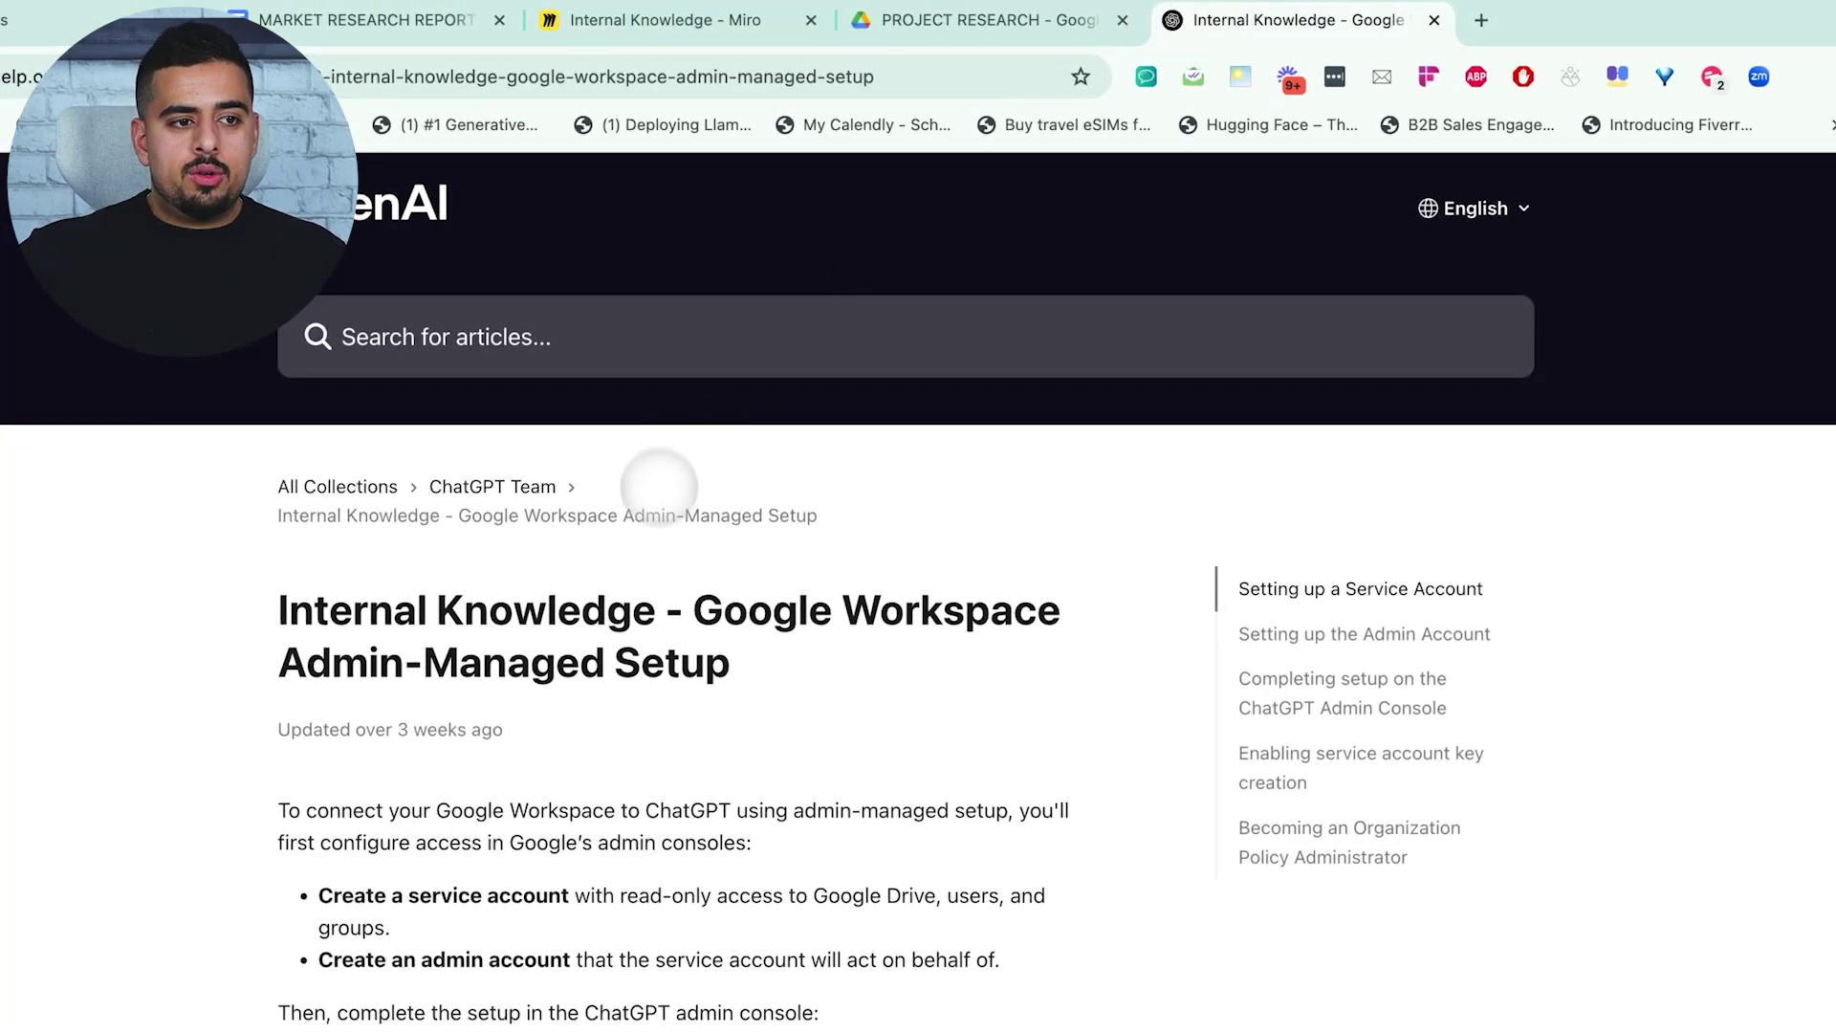
Read through the six numbered steps of the Google Workspace Admin-Managed Setup help article.
scroll(659, 487, "down", 5)
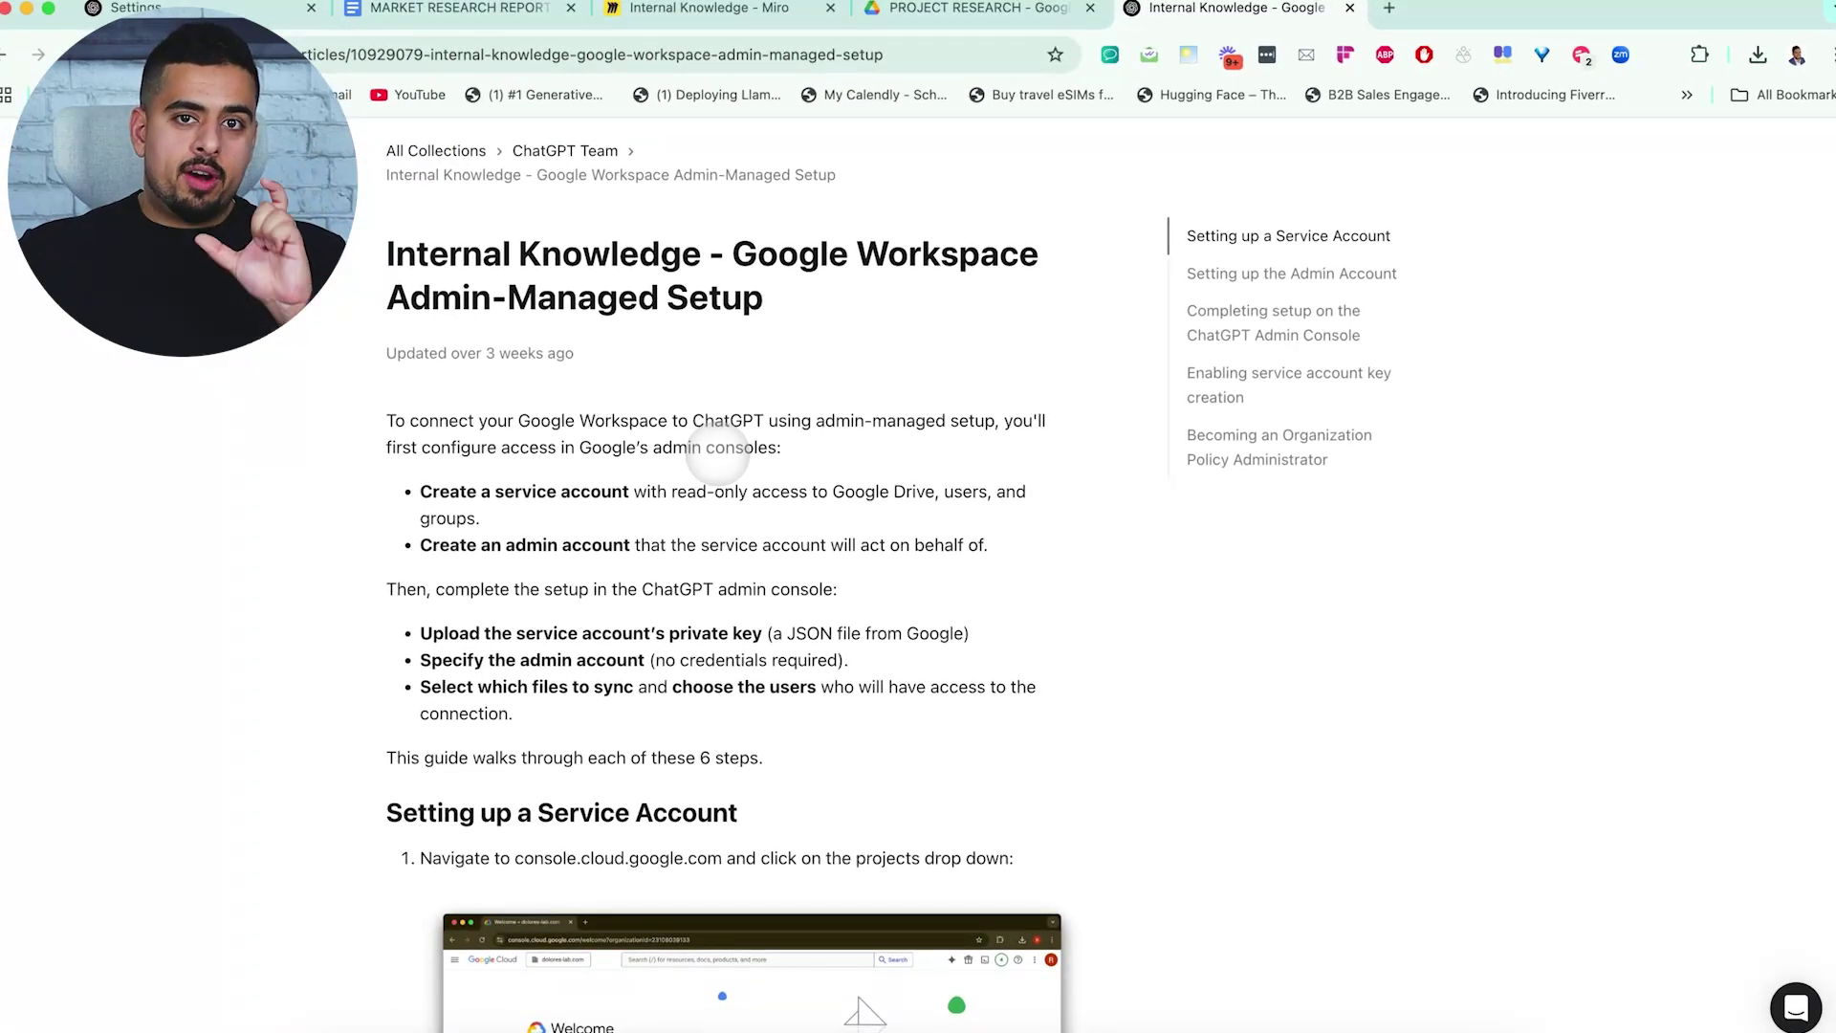
scroll(698, 464, "down", 3)
scroll(687, 470, "down", 3)
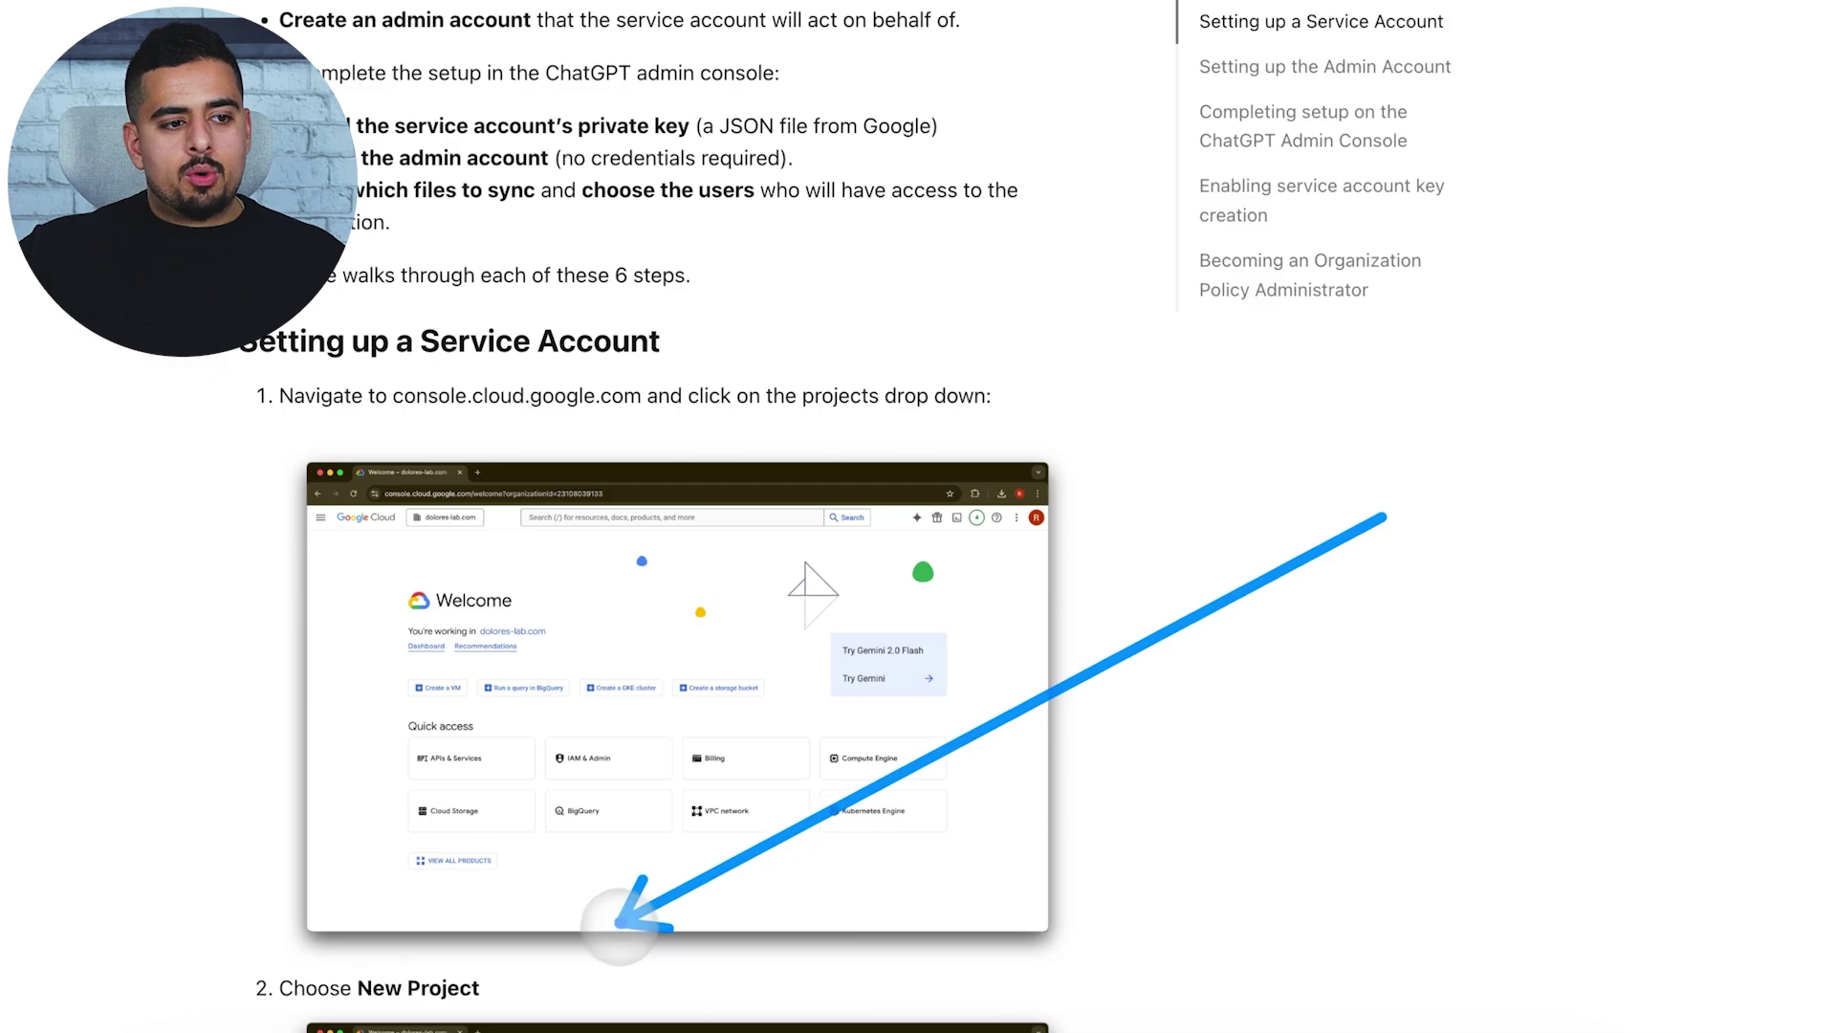
scroll(685, 820, "down", 20)
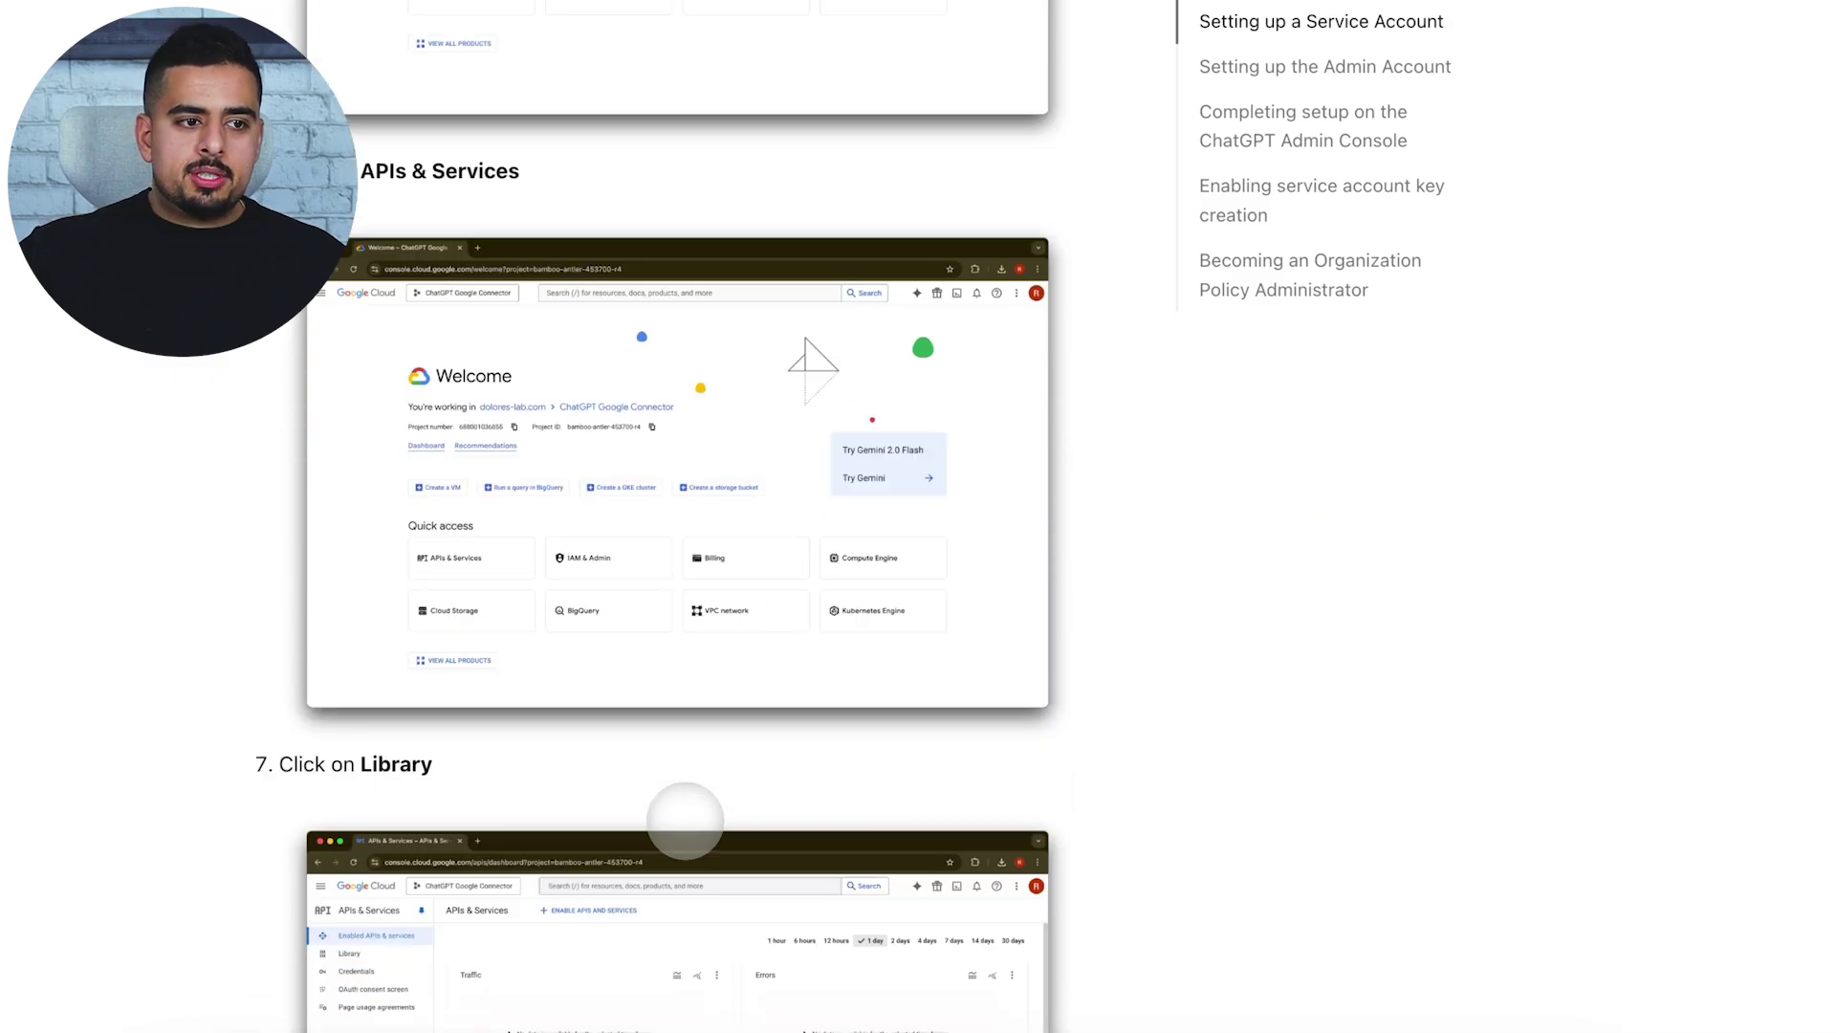
scroll(685, 574, "down", 20)
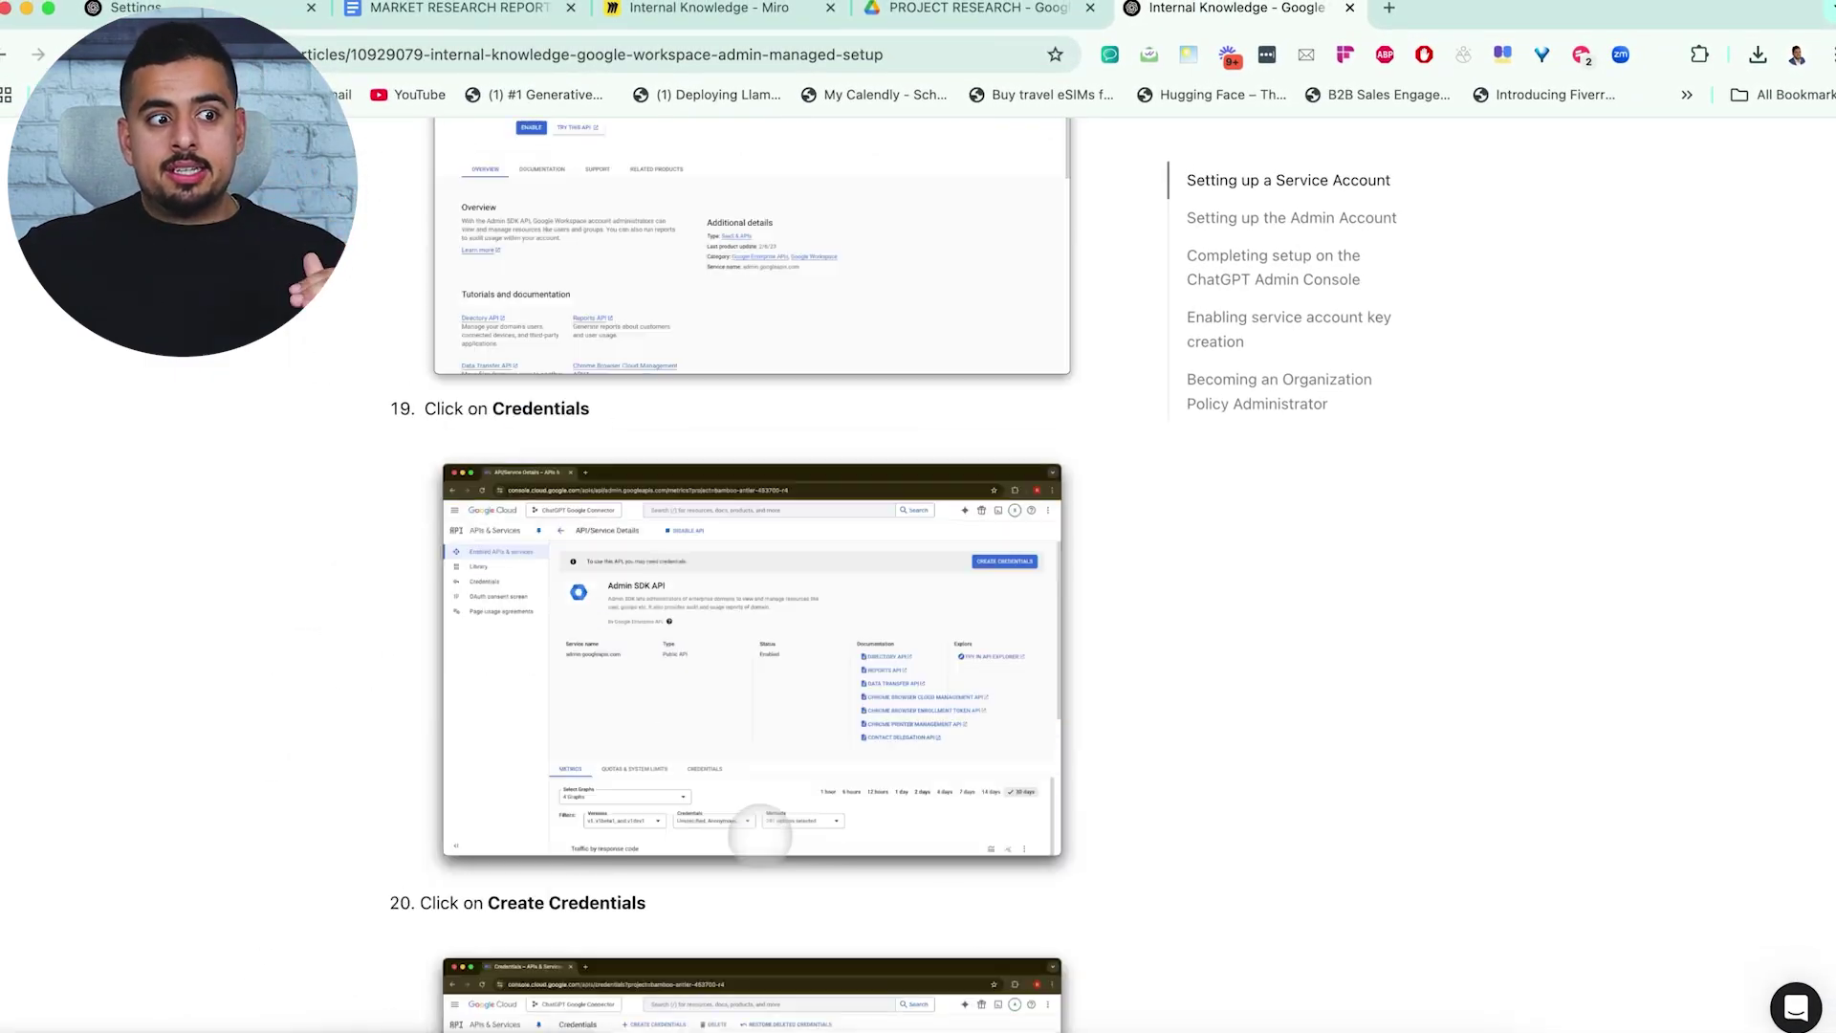
scroll(760, 828, "down", 20)
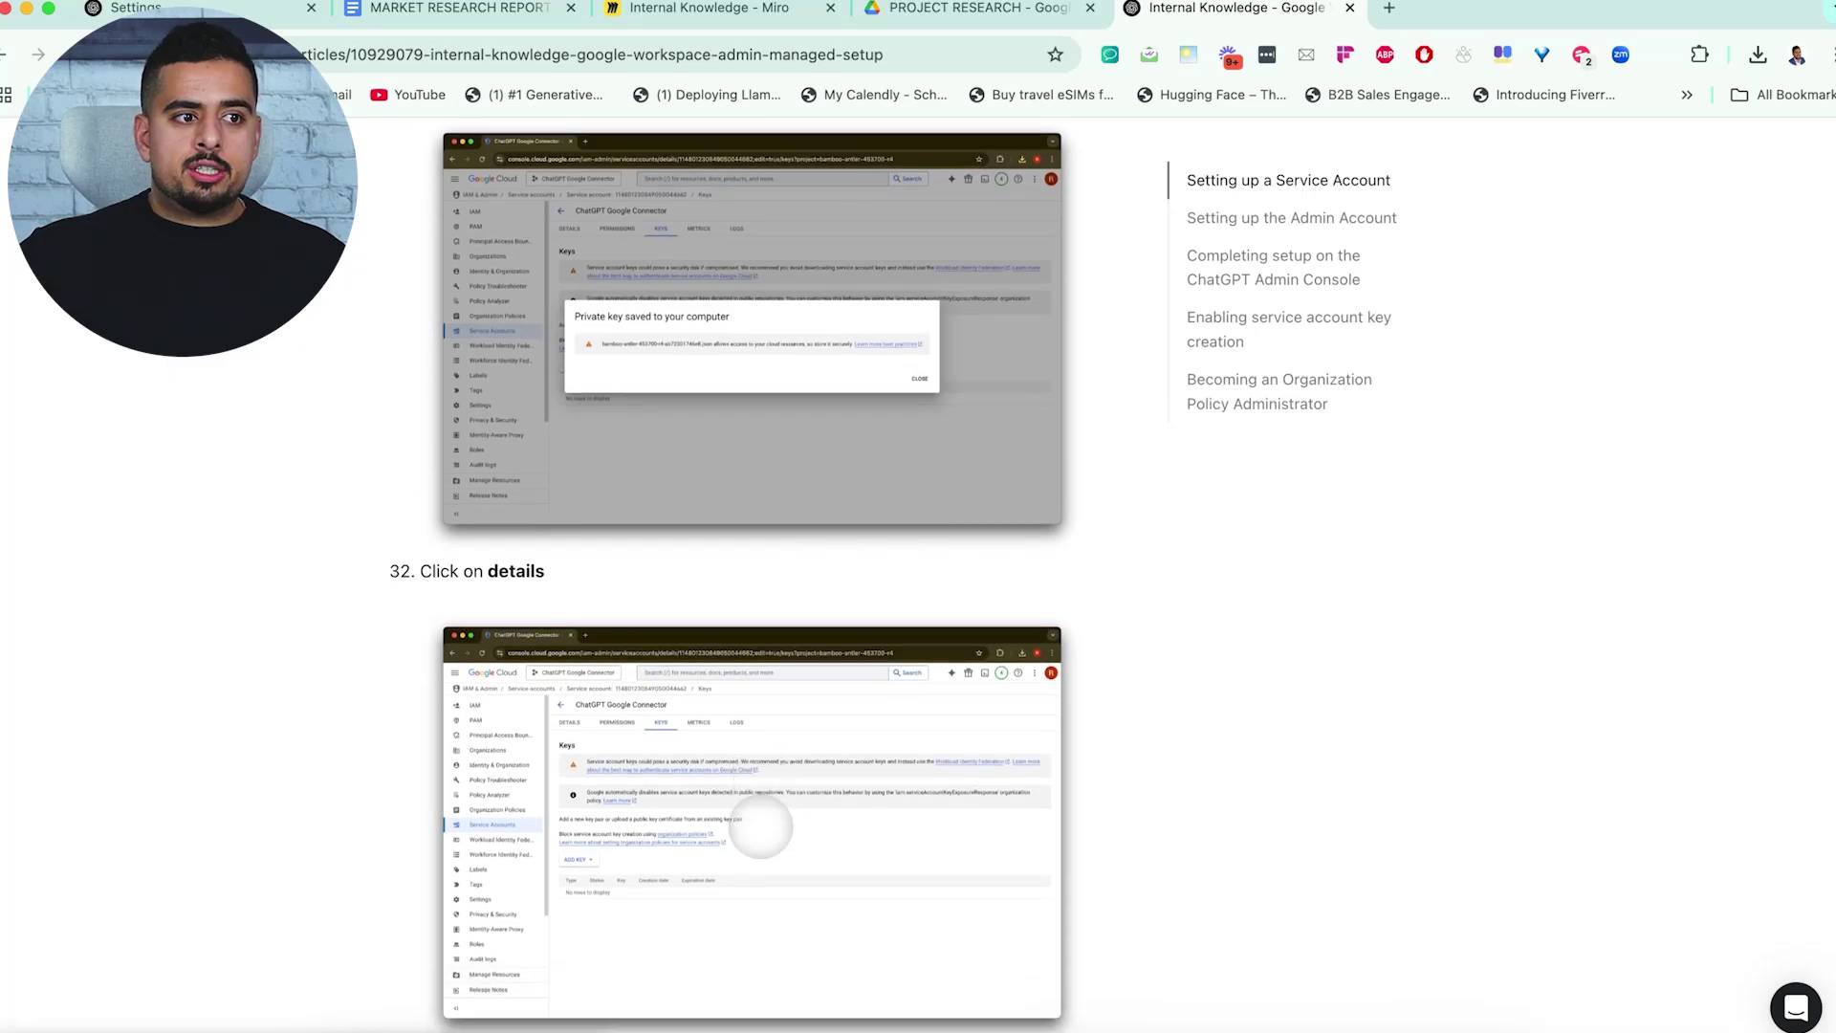
scroll(760, 828, "down", 20)
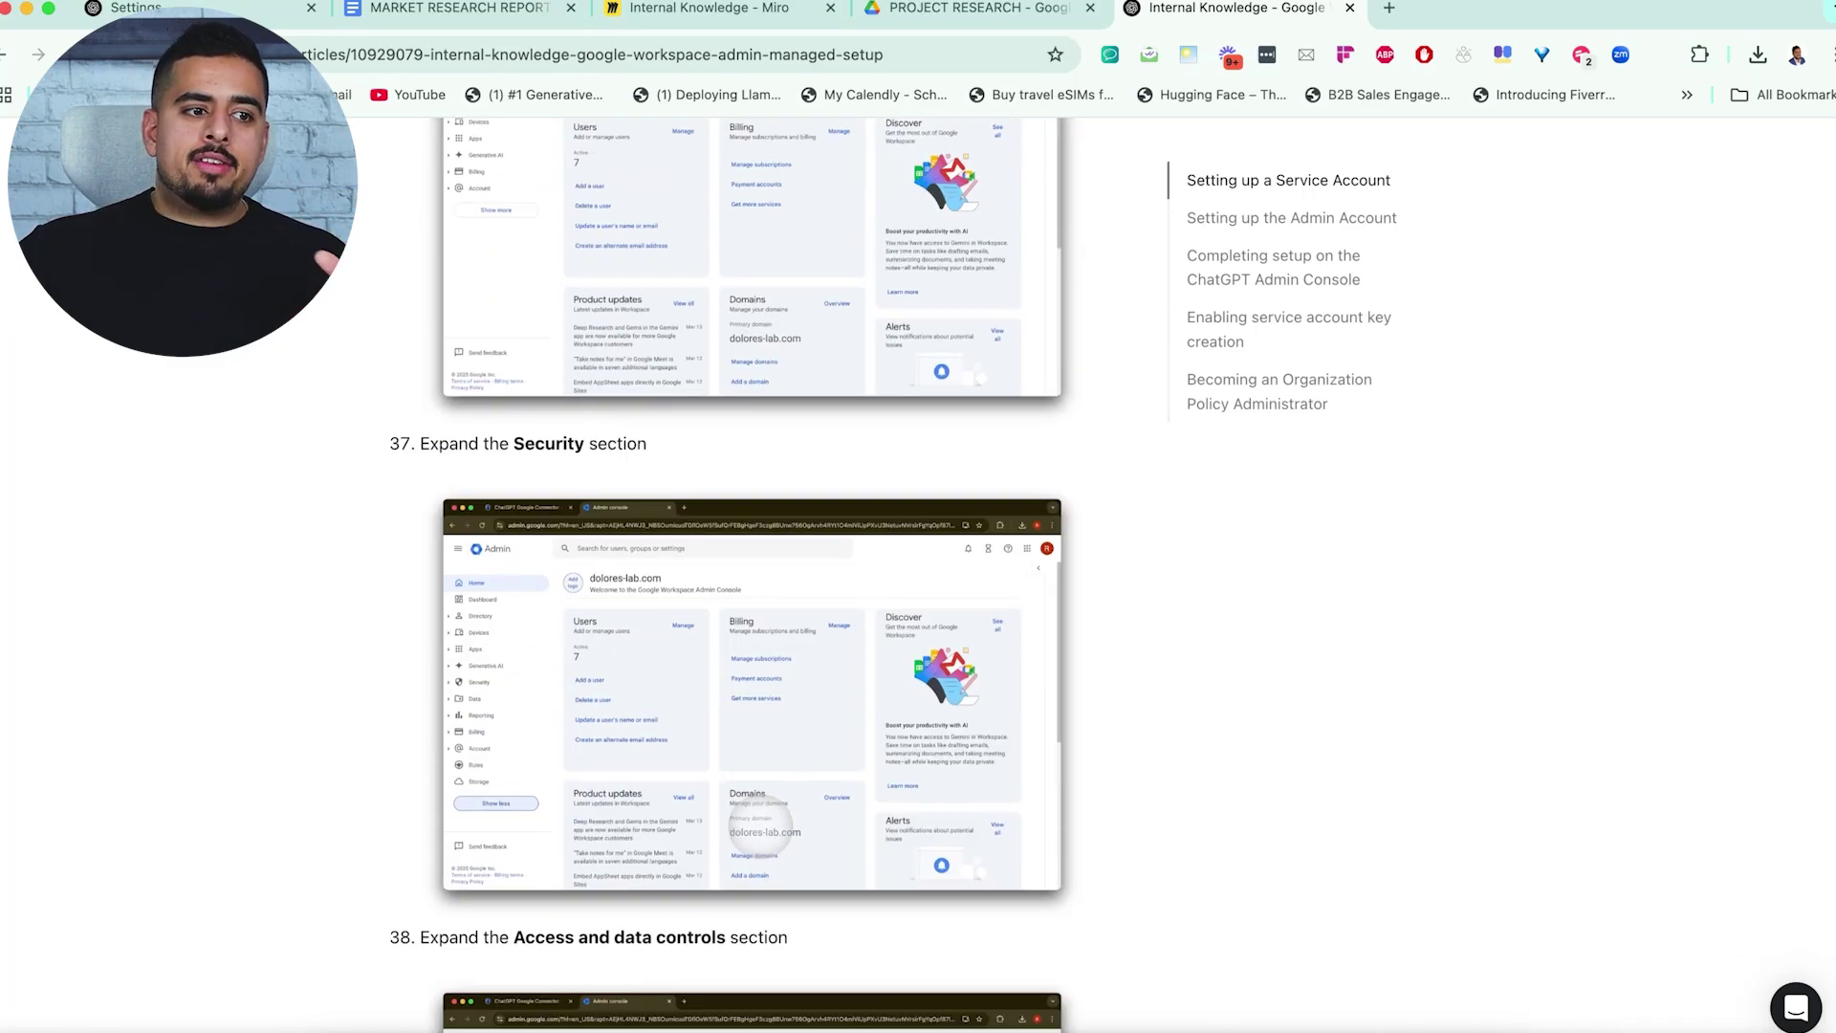
scroll(760, 826, "down", 15)
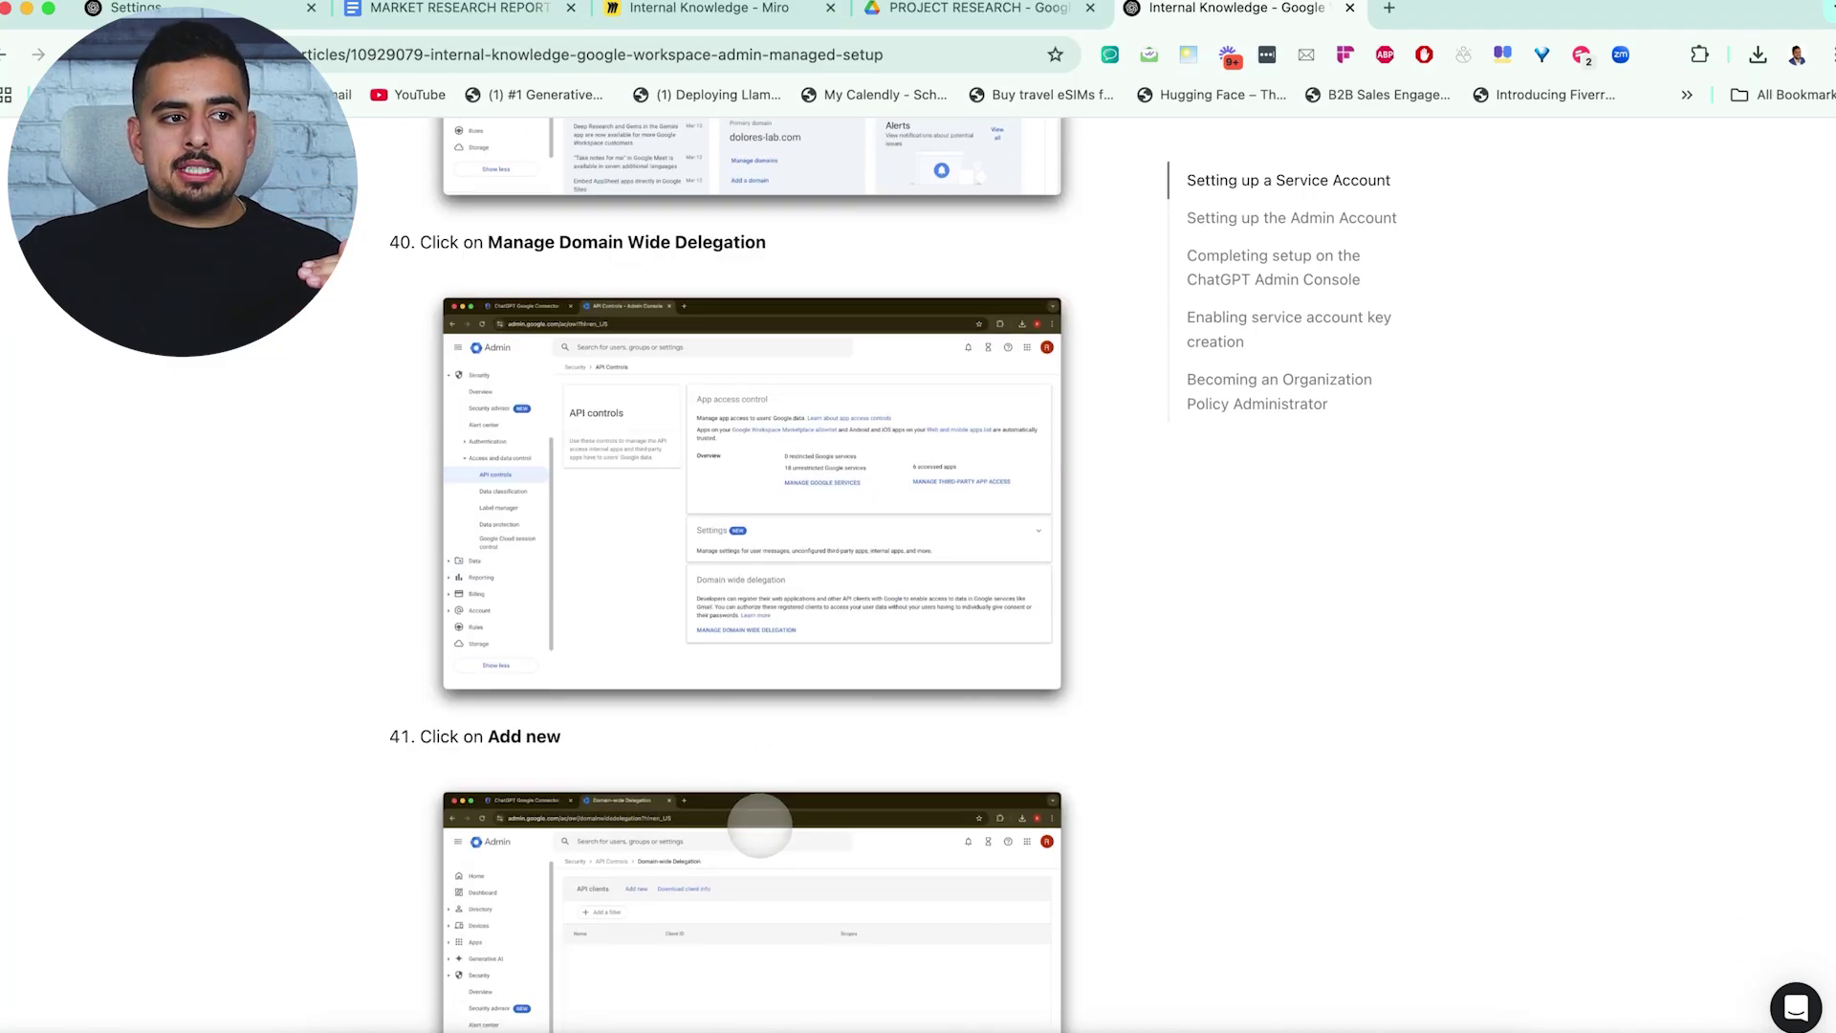
scroll(758, 824, "down", 10)
scroll(758, 824, "down", 8)
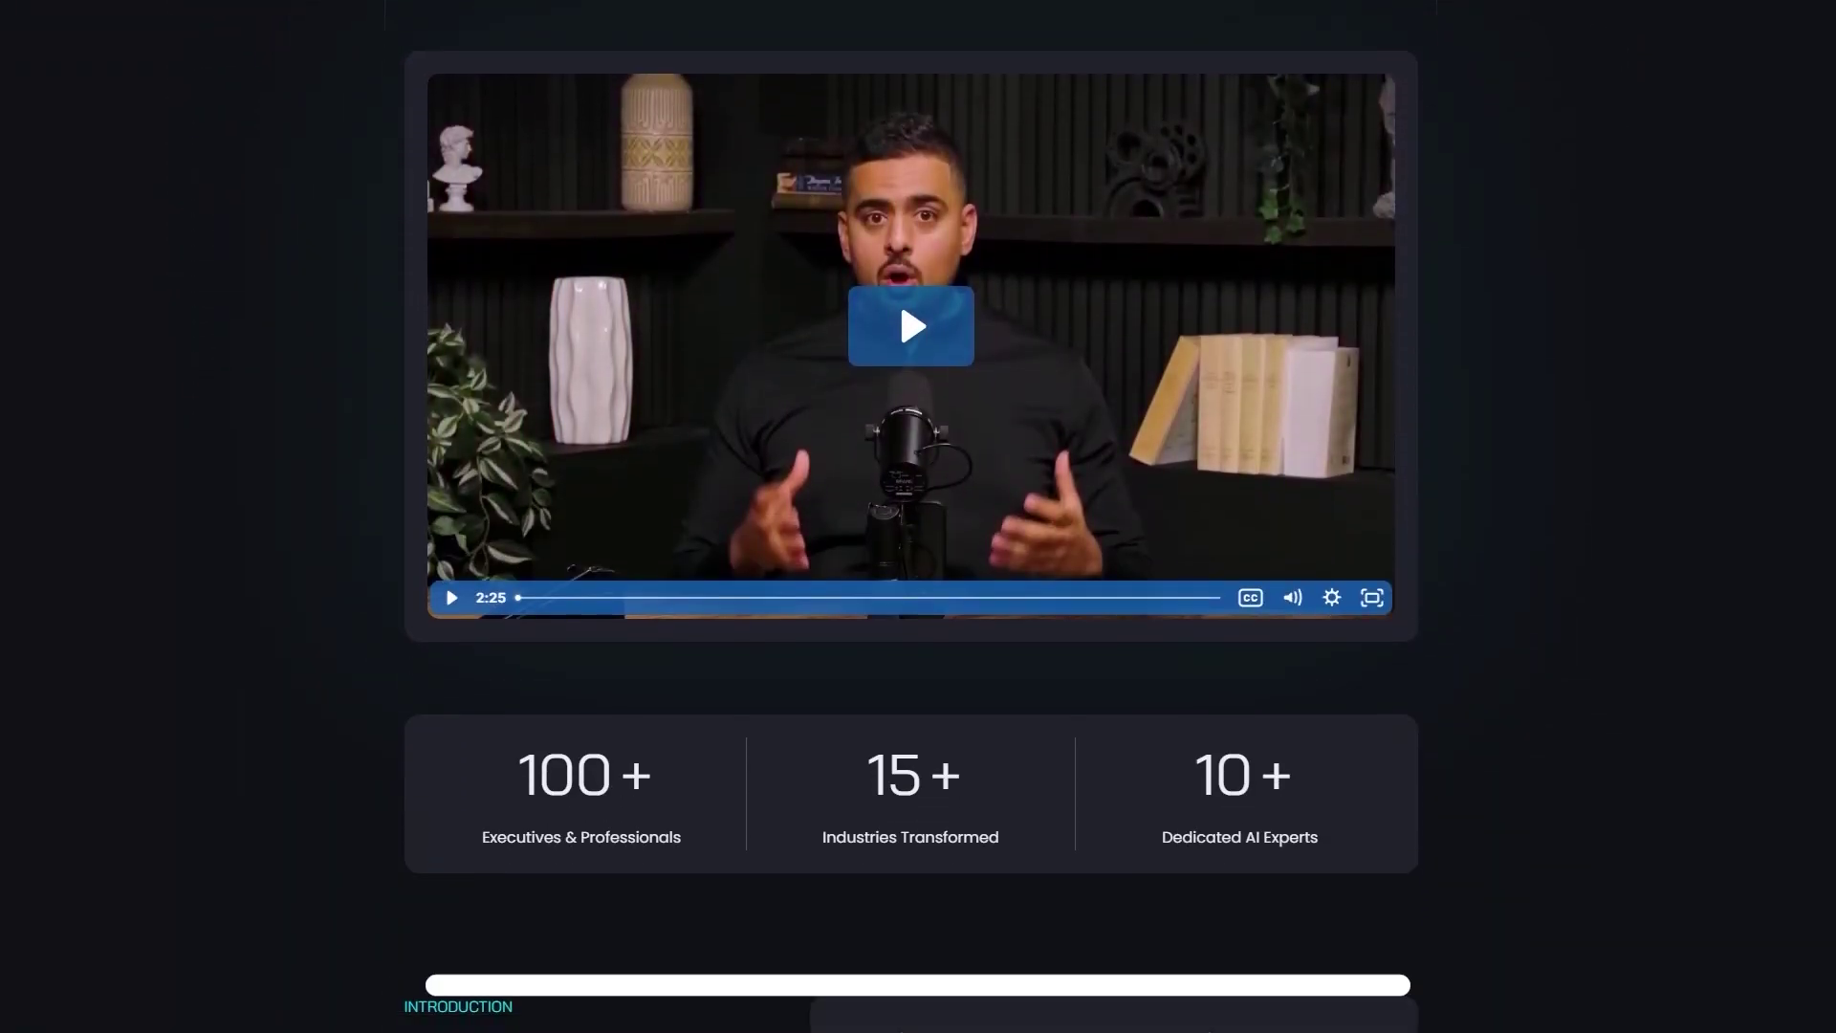
scroll(918, 517, "down", 12)
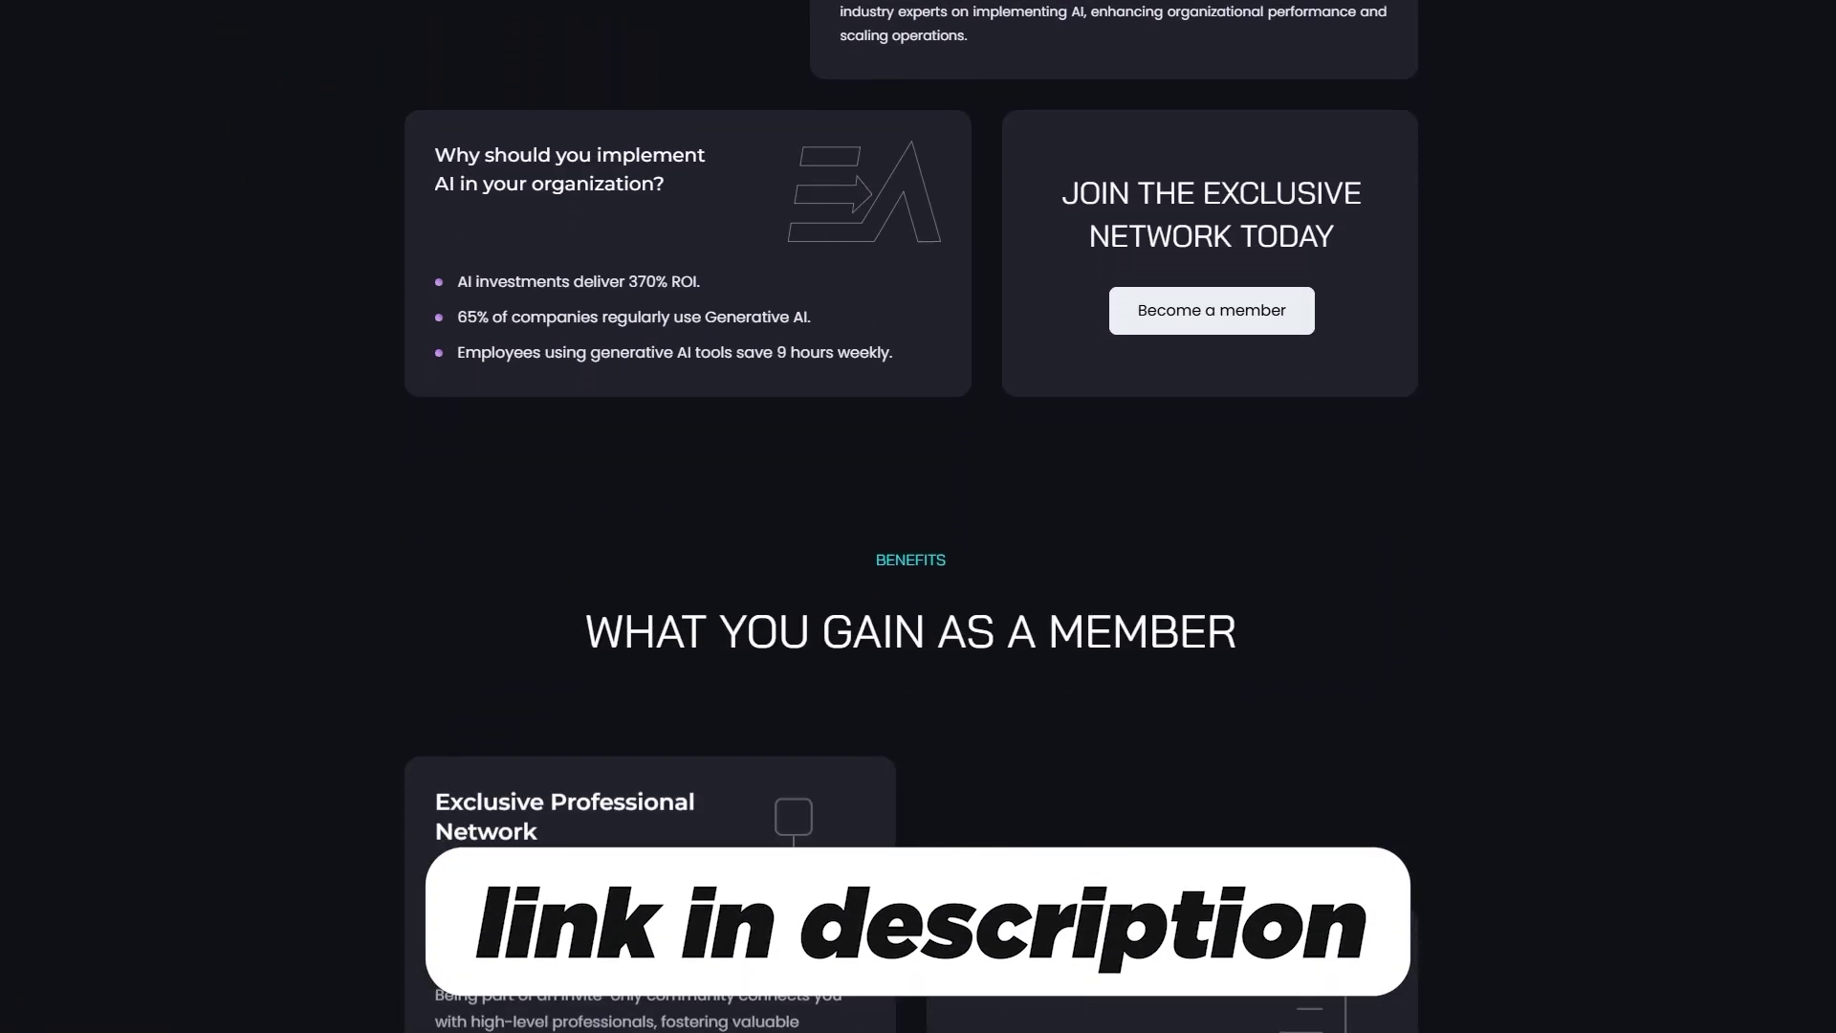